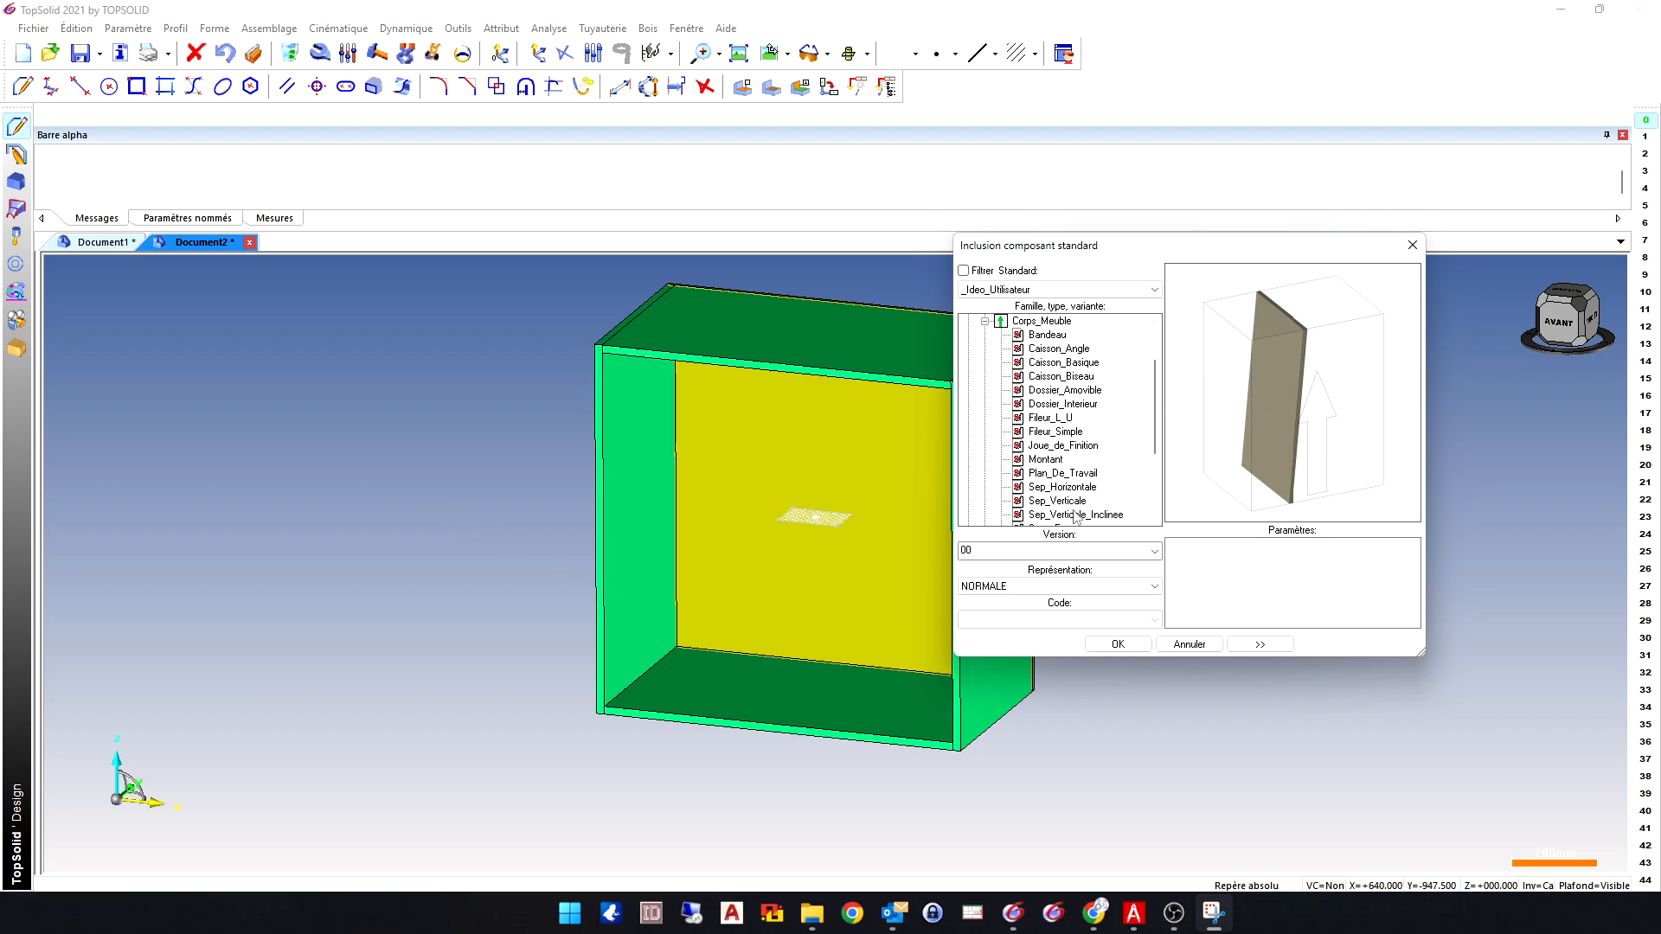
# - Insert a Sep_Verticale component in the cabinet's interior, positioned with "Par rapport à la Gauche" and an offset from the left side
pyautogui.click(1075, 515)
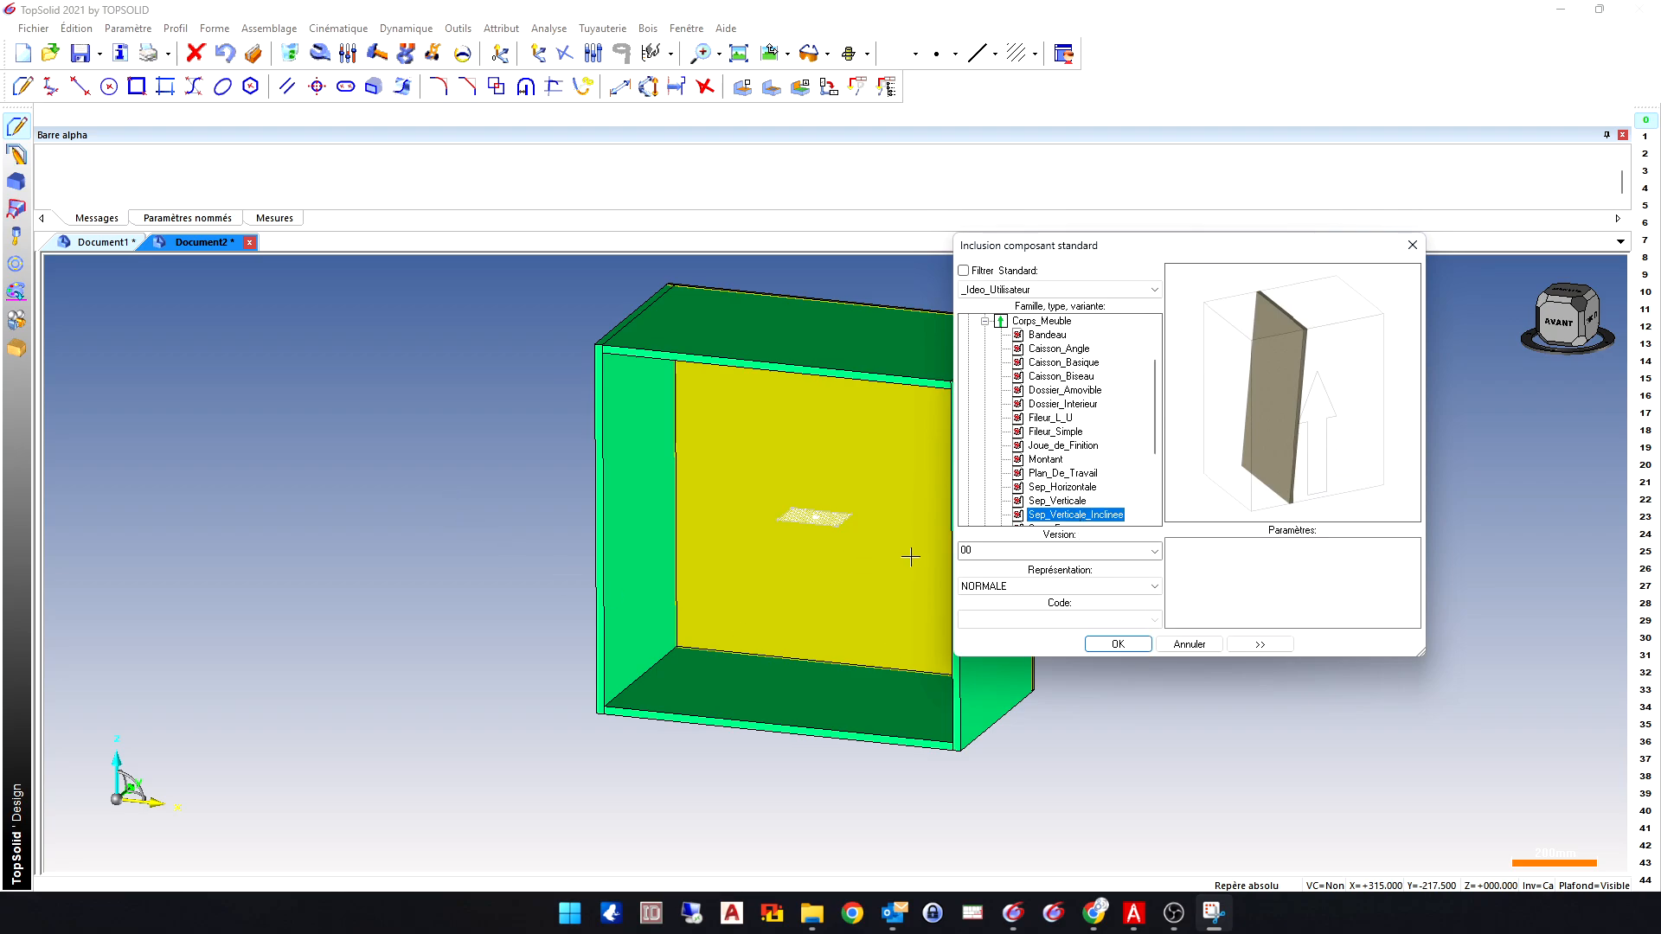
pyautogui.click(1072, 502)
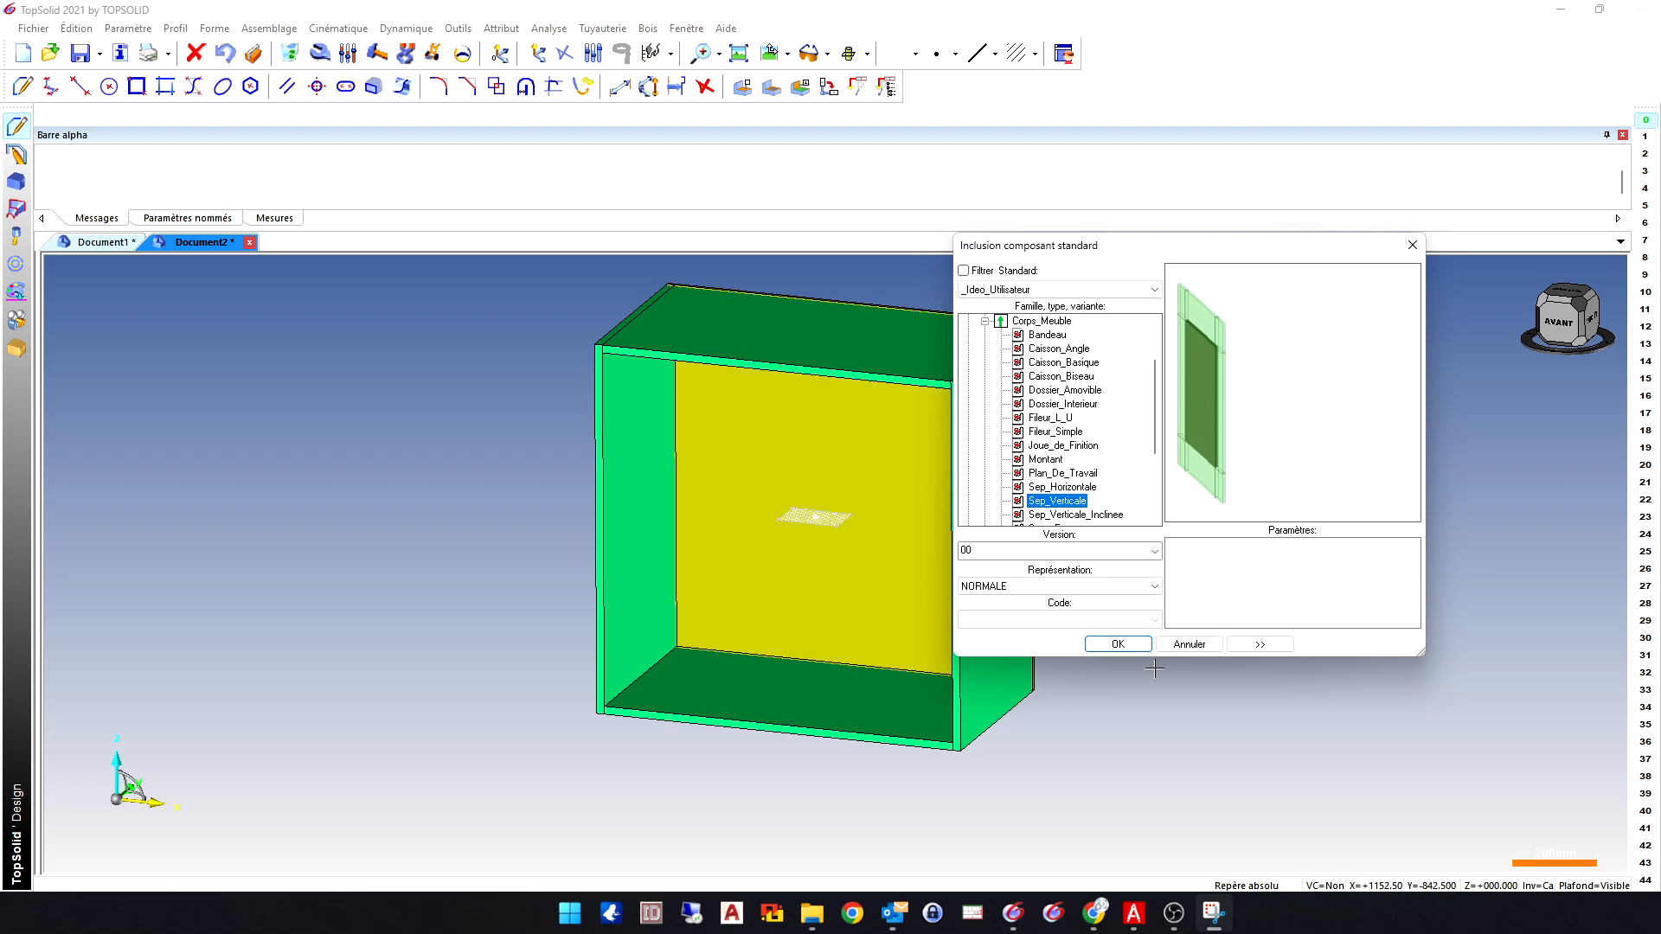
pyautogui.click(1118, 645)
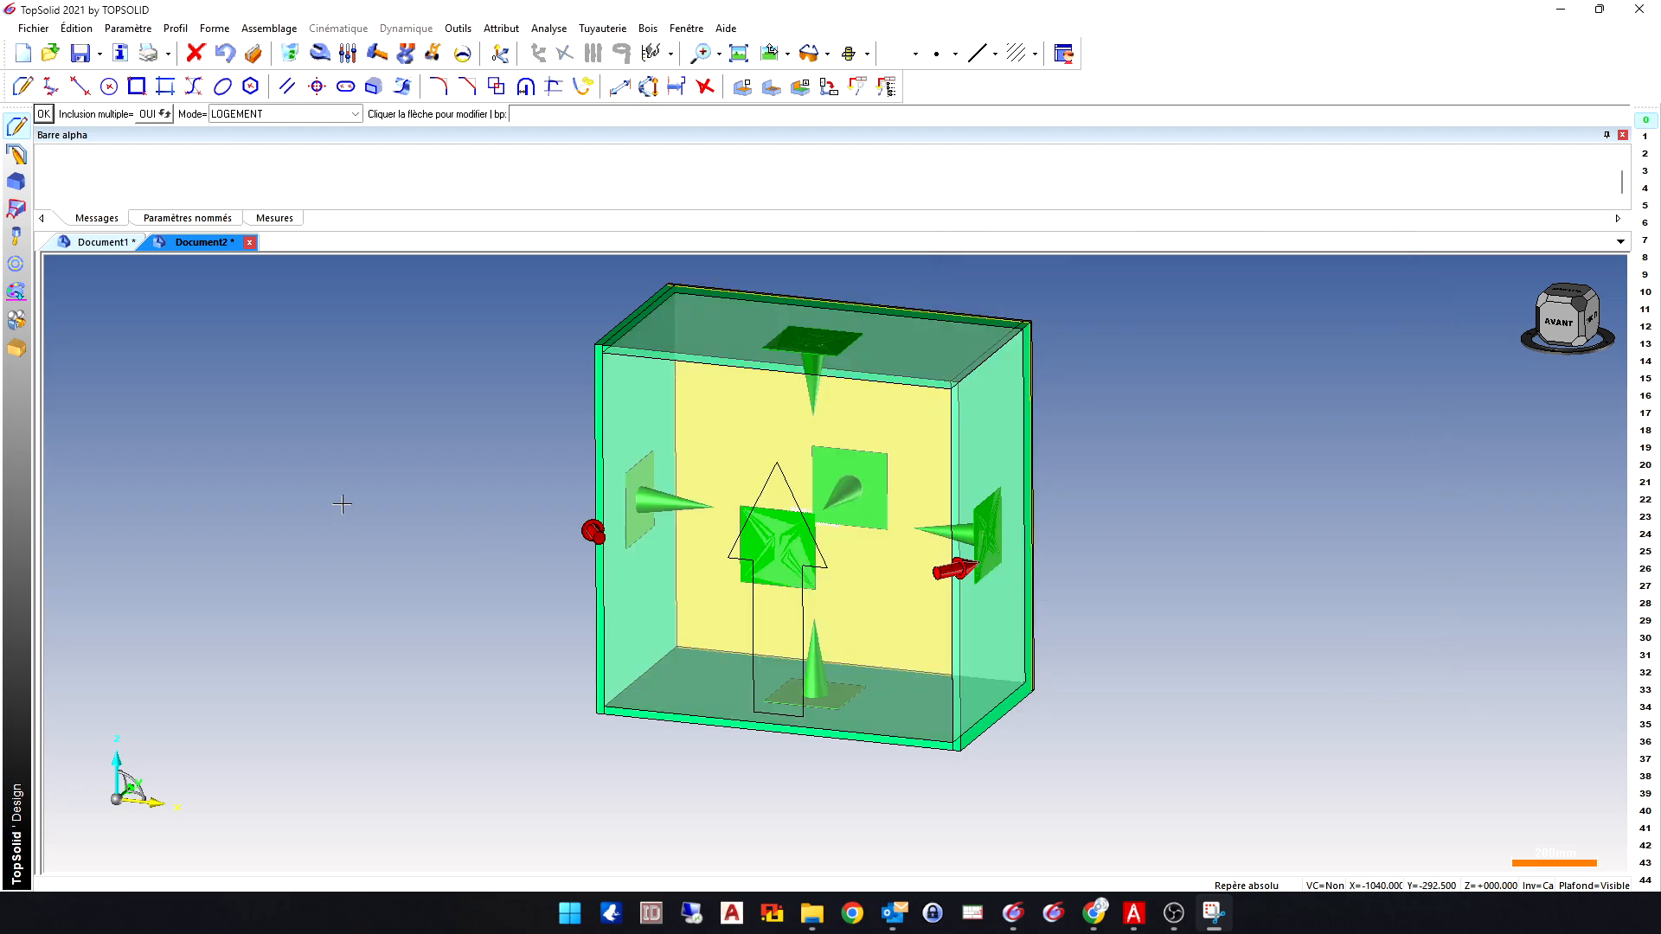
pyautogui.press('Return')
pyautogui.click(264, 113)
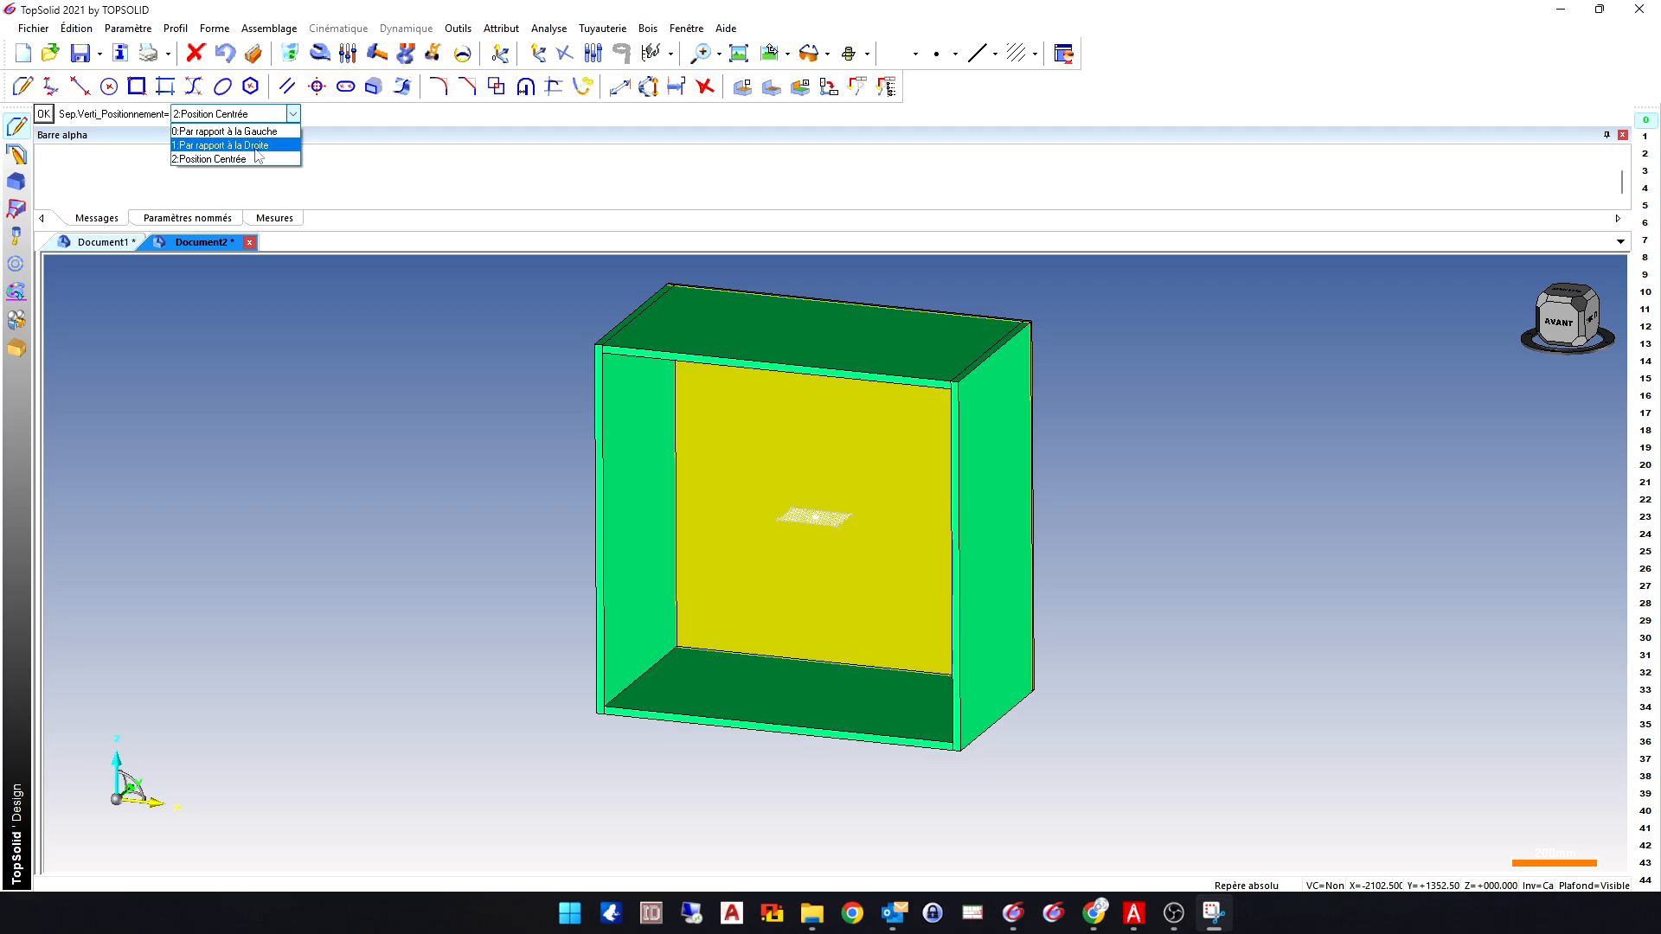
pyautogui.click(258, 133)
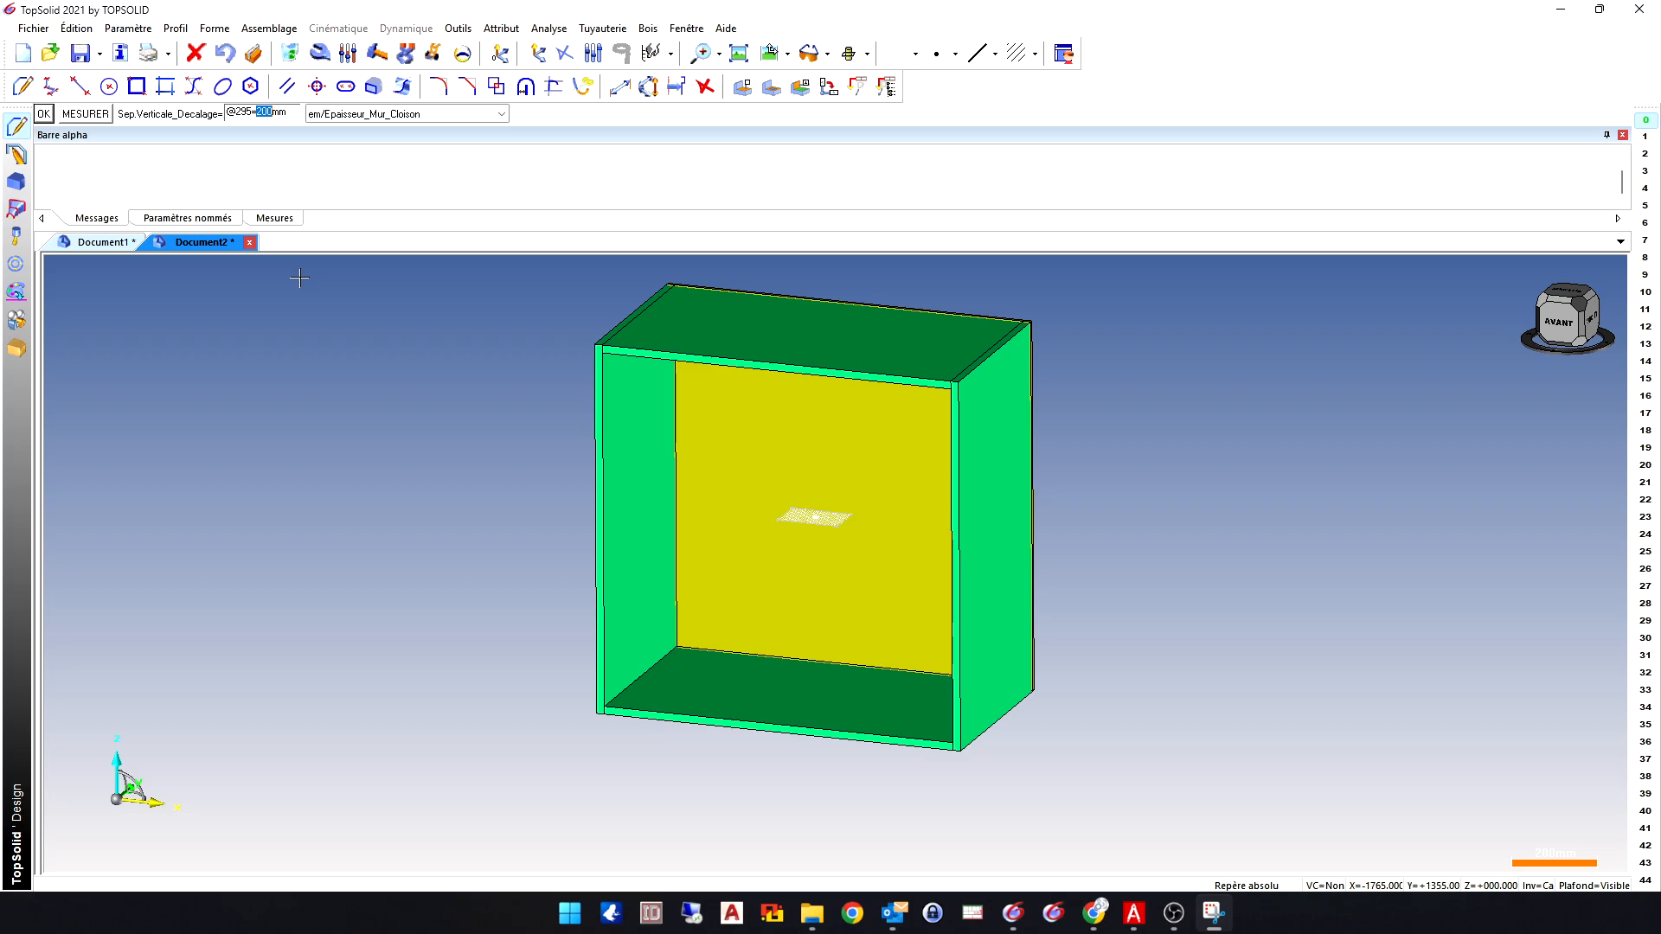
pyautogui.press('Return')
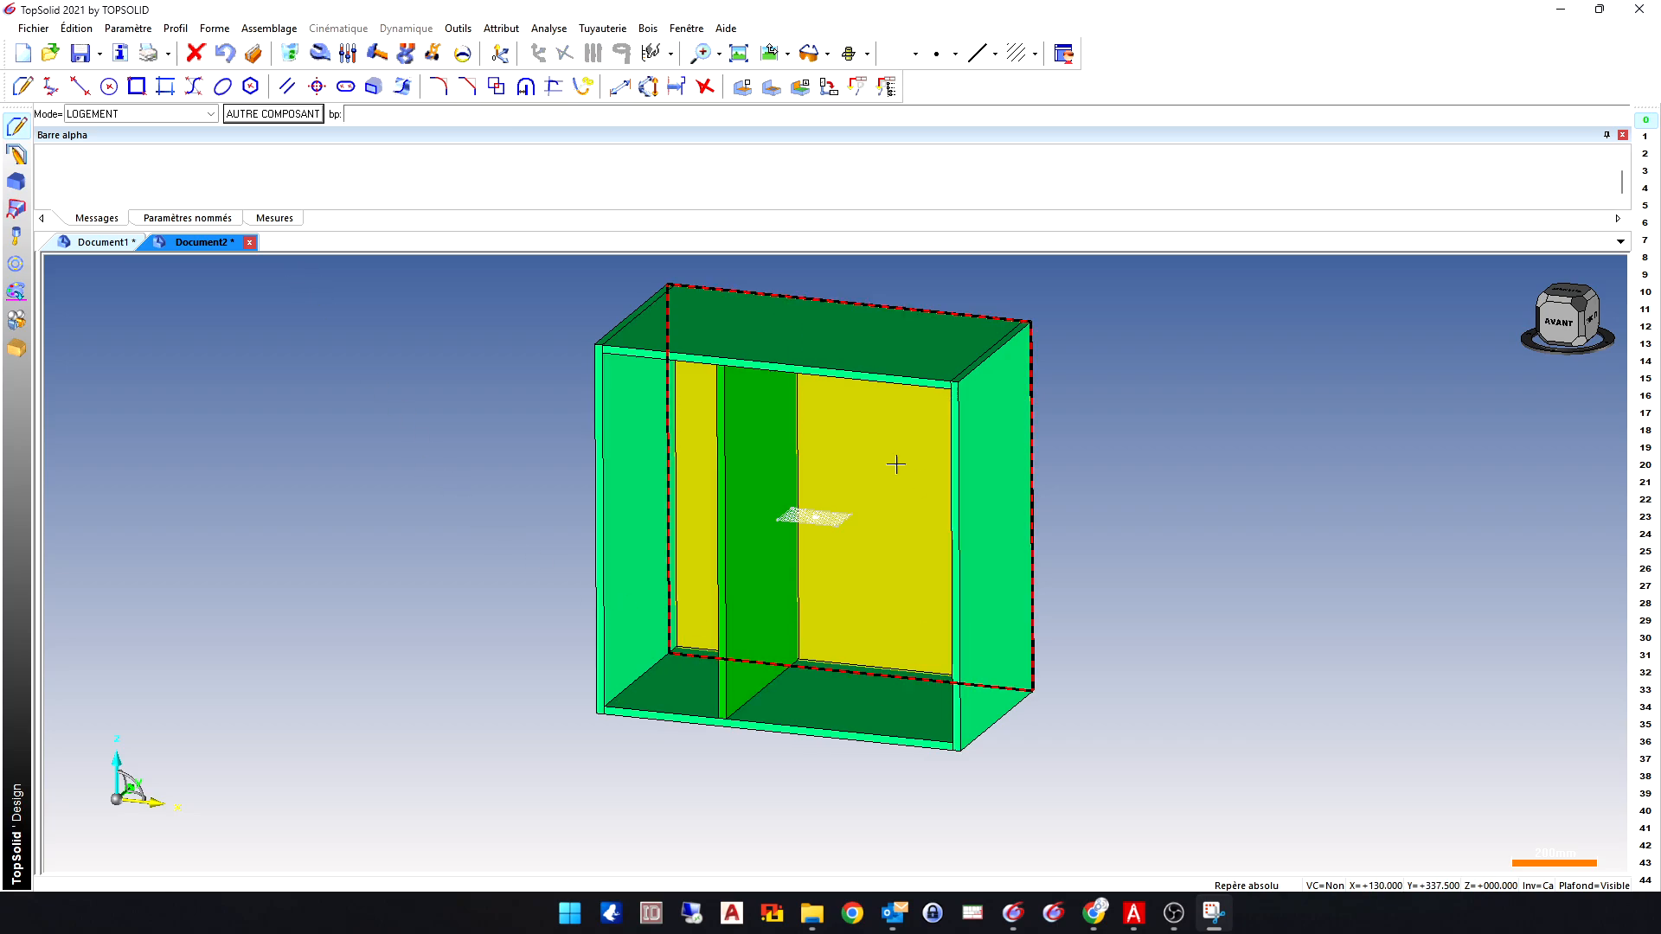
# - Place a Sep_Verticale_Inclinee component in the compartment between the cabinet's left side and the vertical separator
pyautogui.click(275, 114)
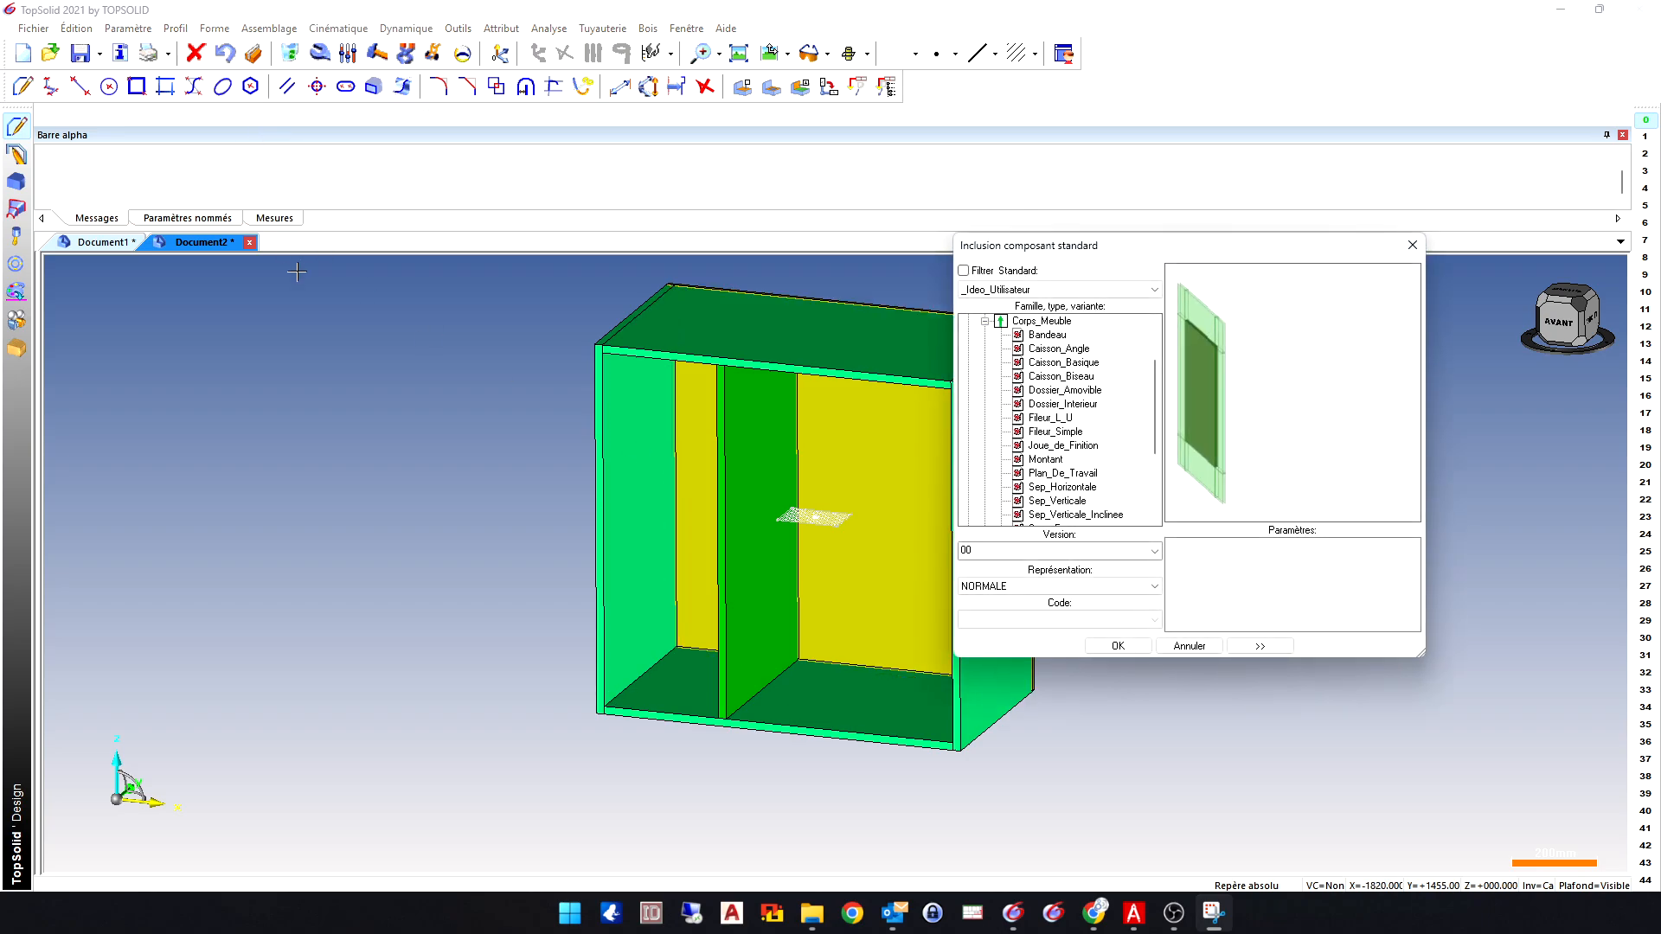
pyautogui.click(1092, 515)
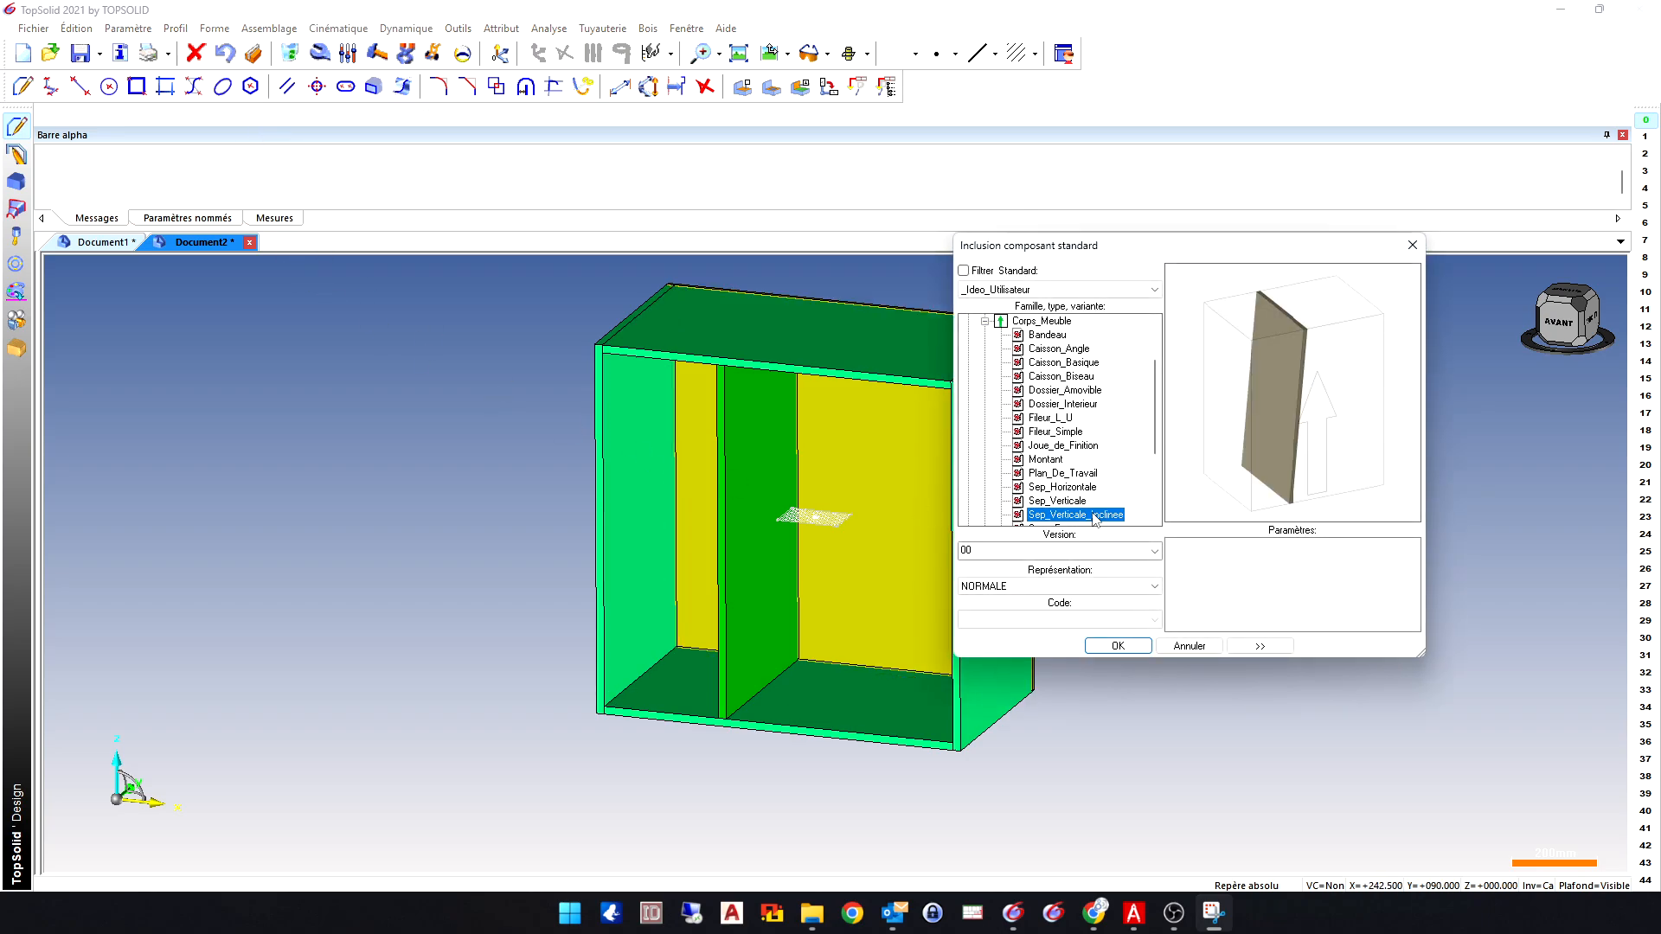
pyautogui.click(1118, 646)
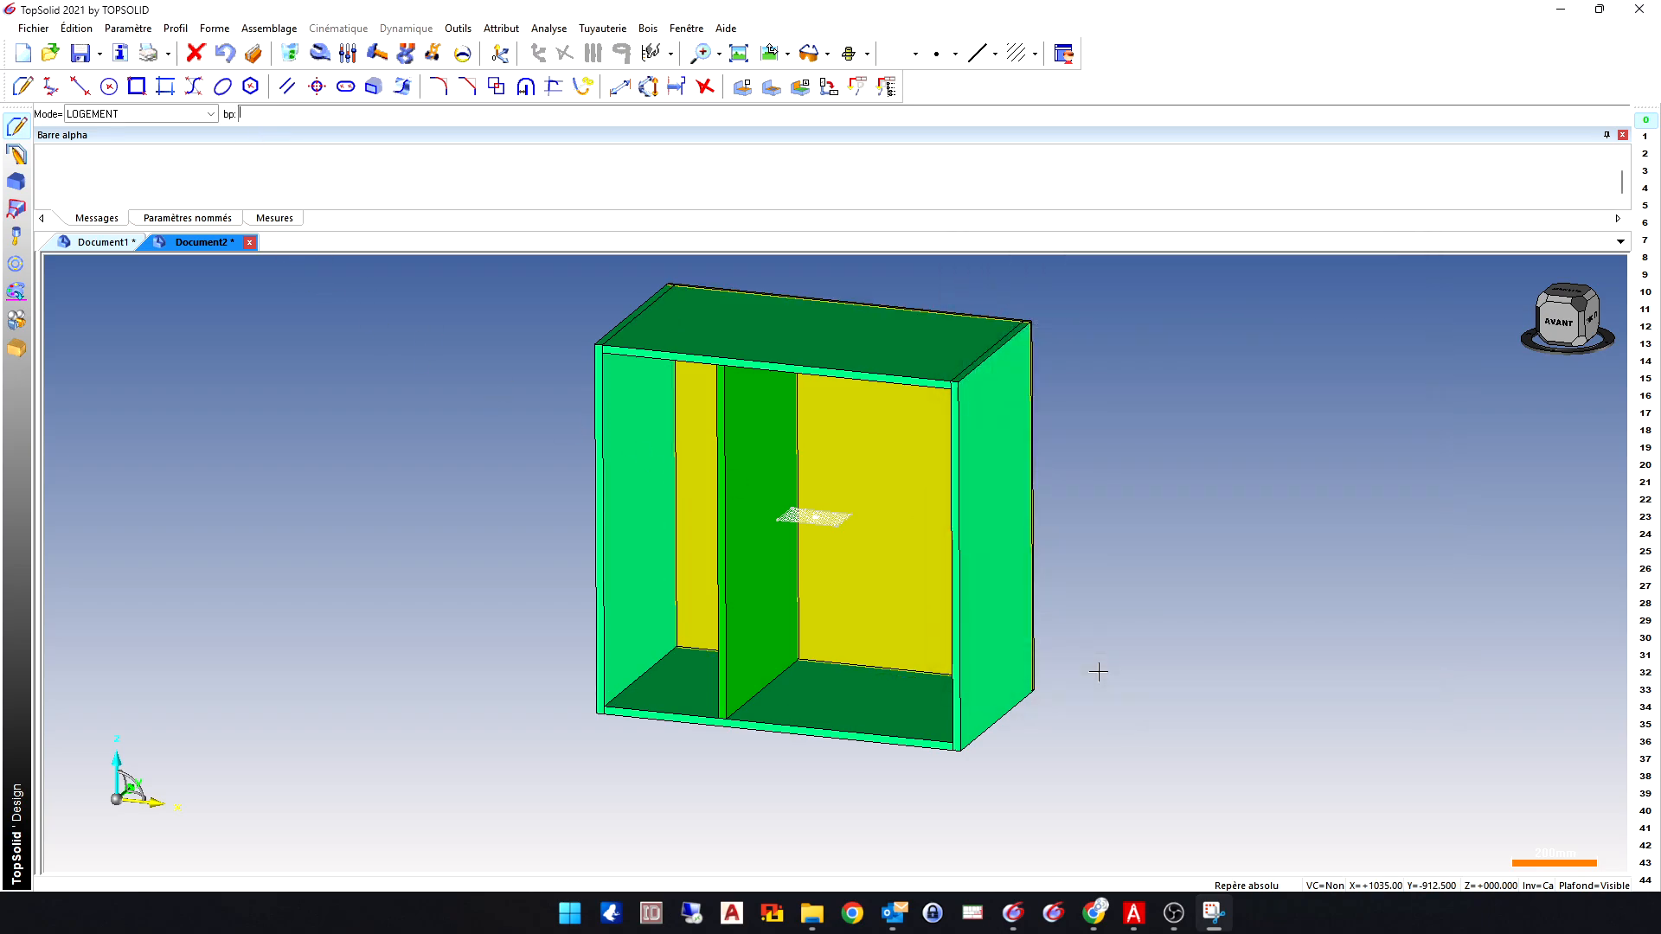
pyautogui.click(642, 483)
pyautogui.press('Return')
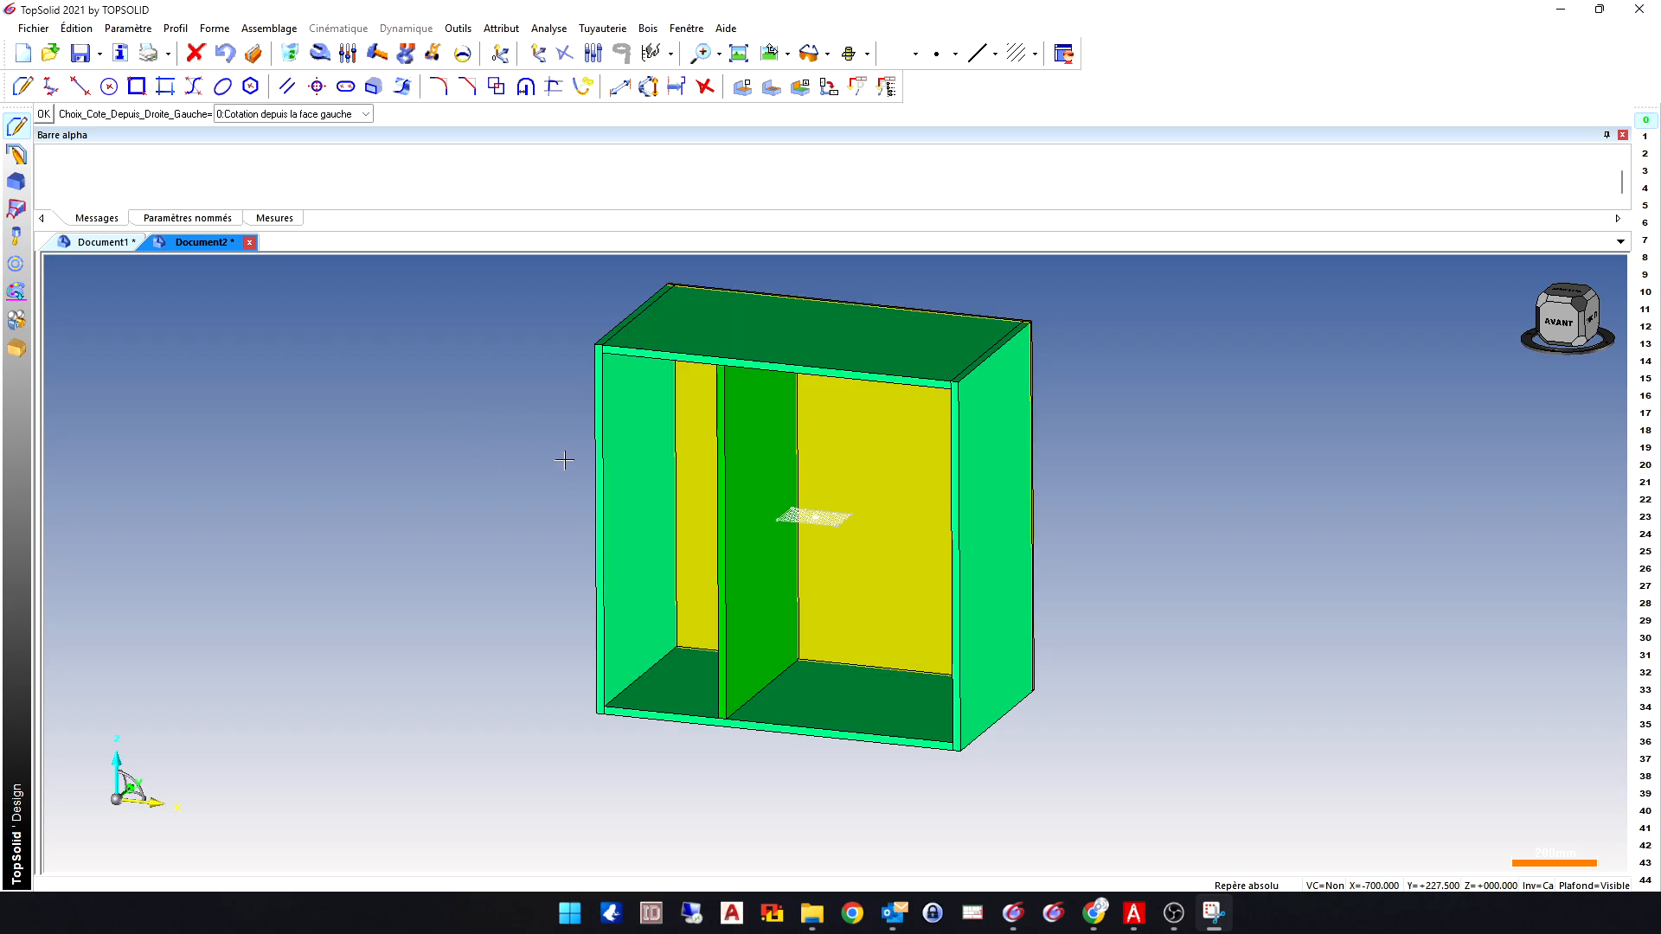
# - Configure the inclined separator with "Cotation depuis la face gauche", "Départ point bas", an offset and an angle of -5°
pyautogui.click(366, 113)
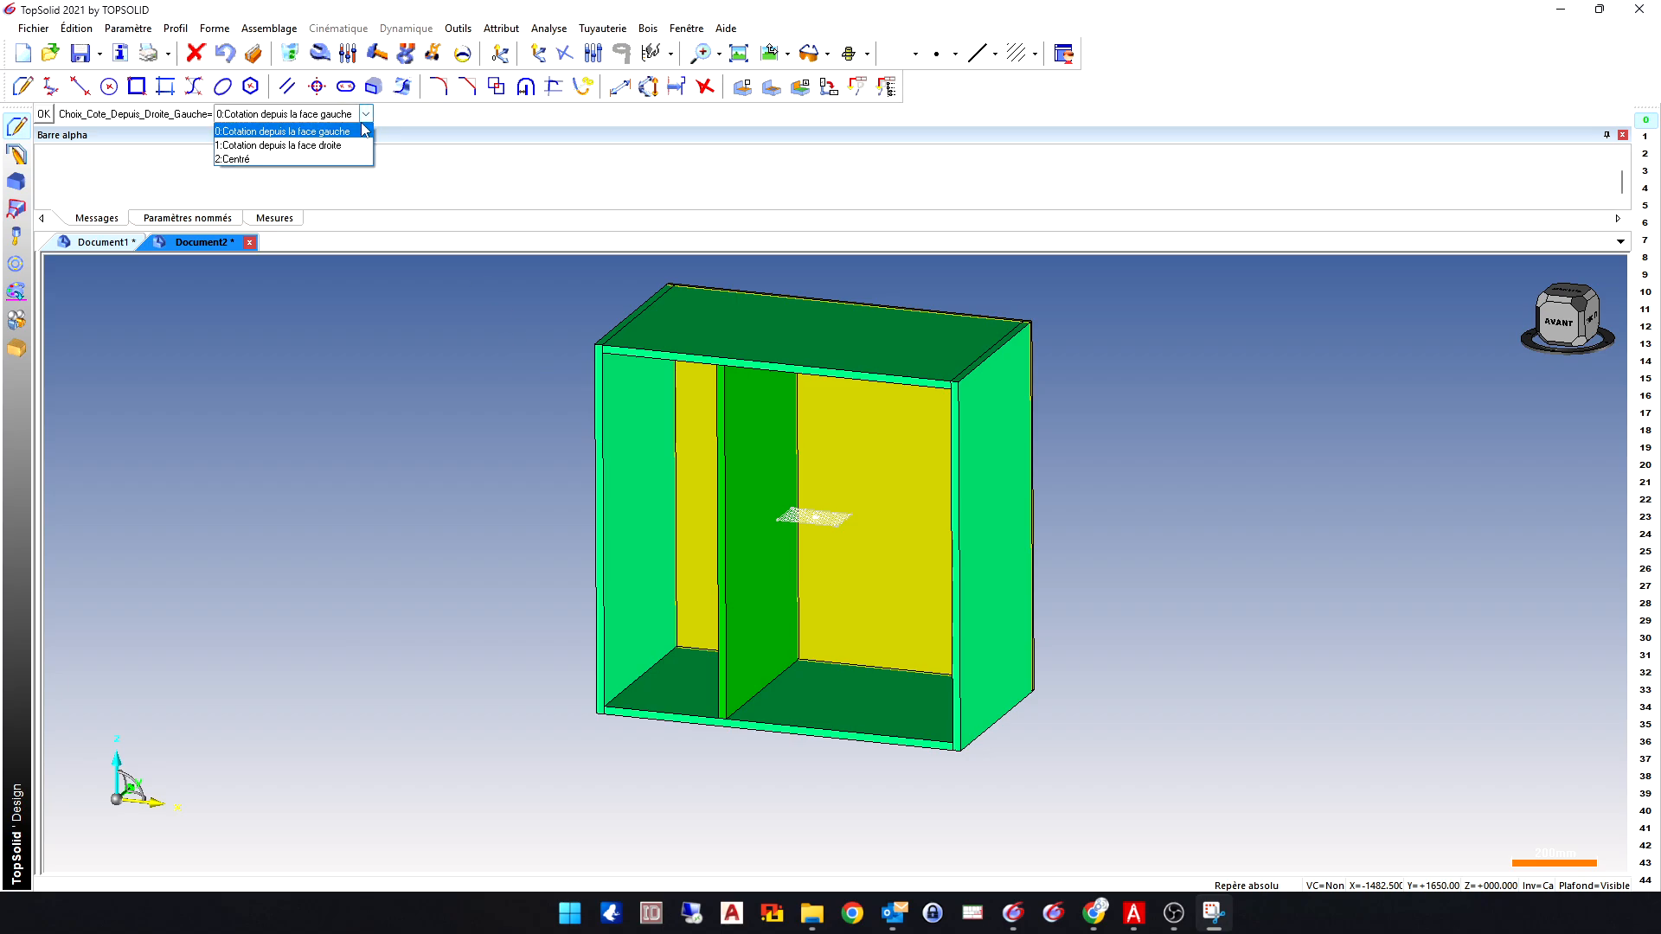
pyautogui.click(315, 131)
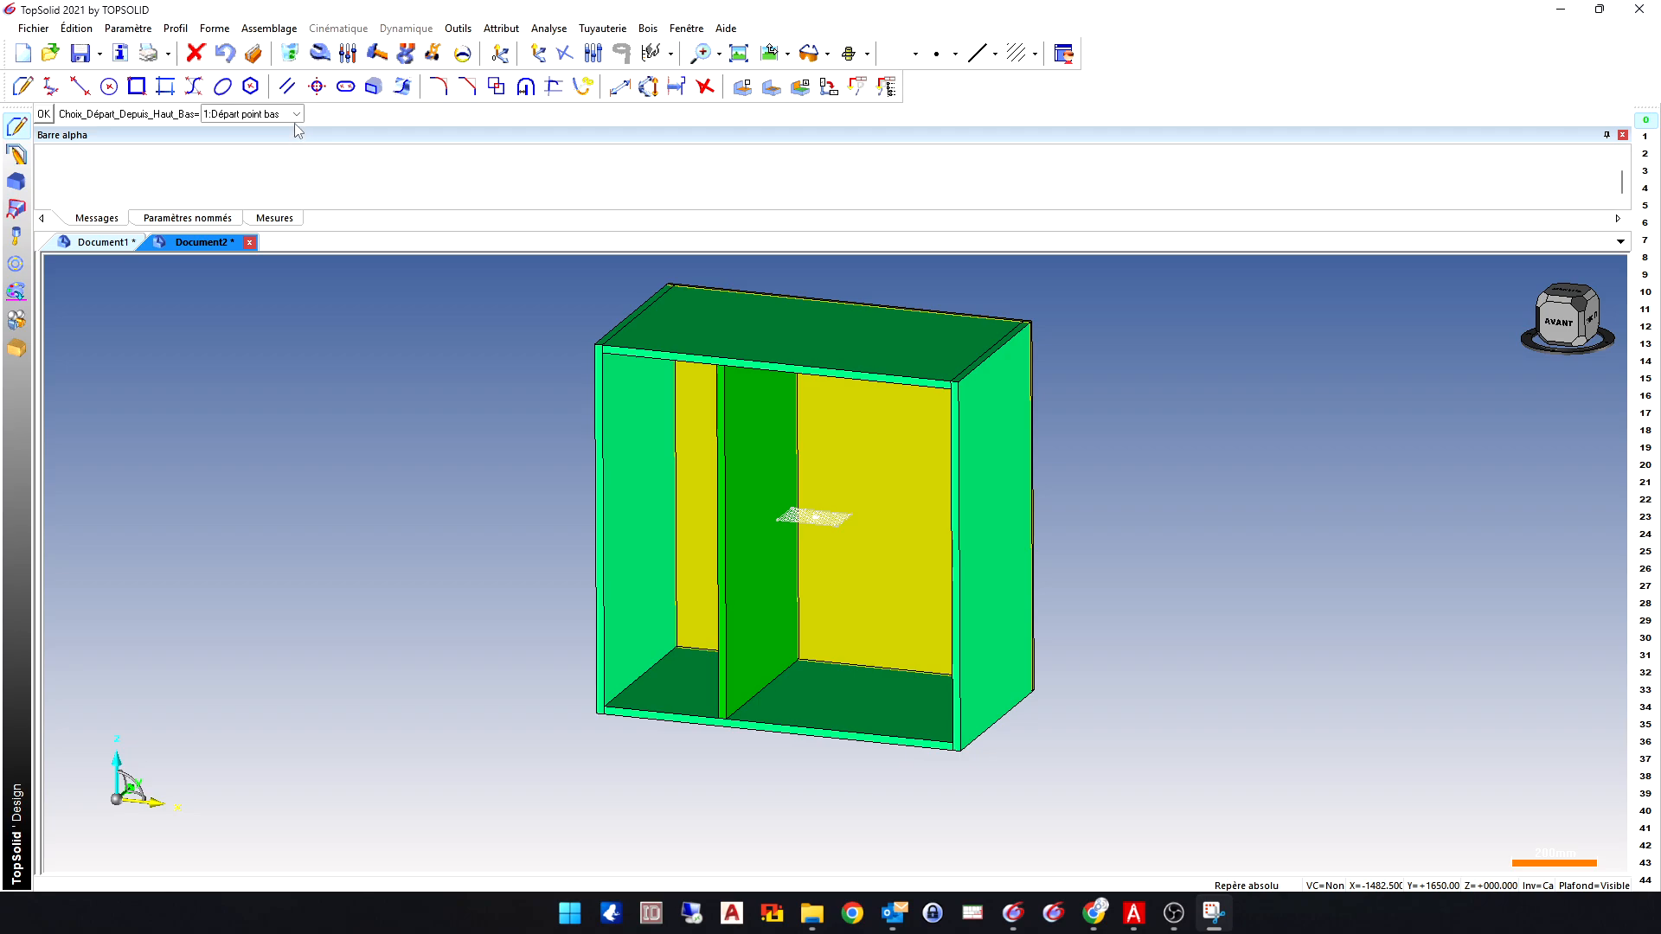
pyautogui.click(295, 114)
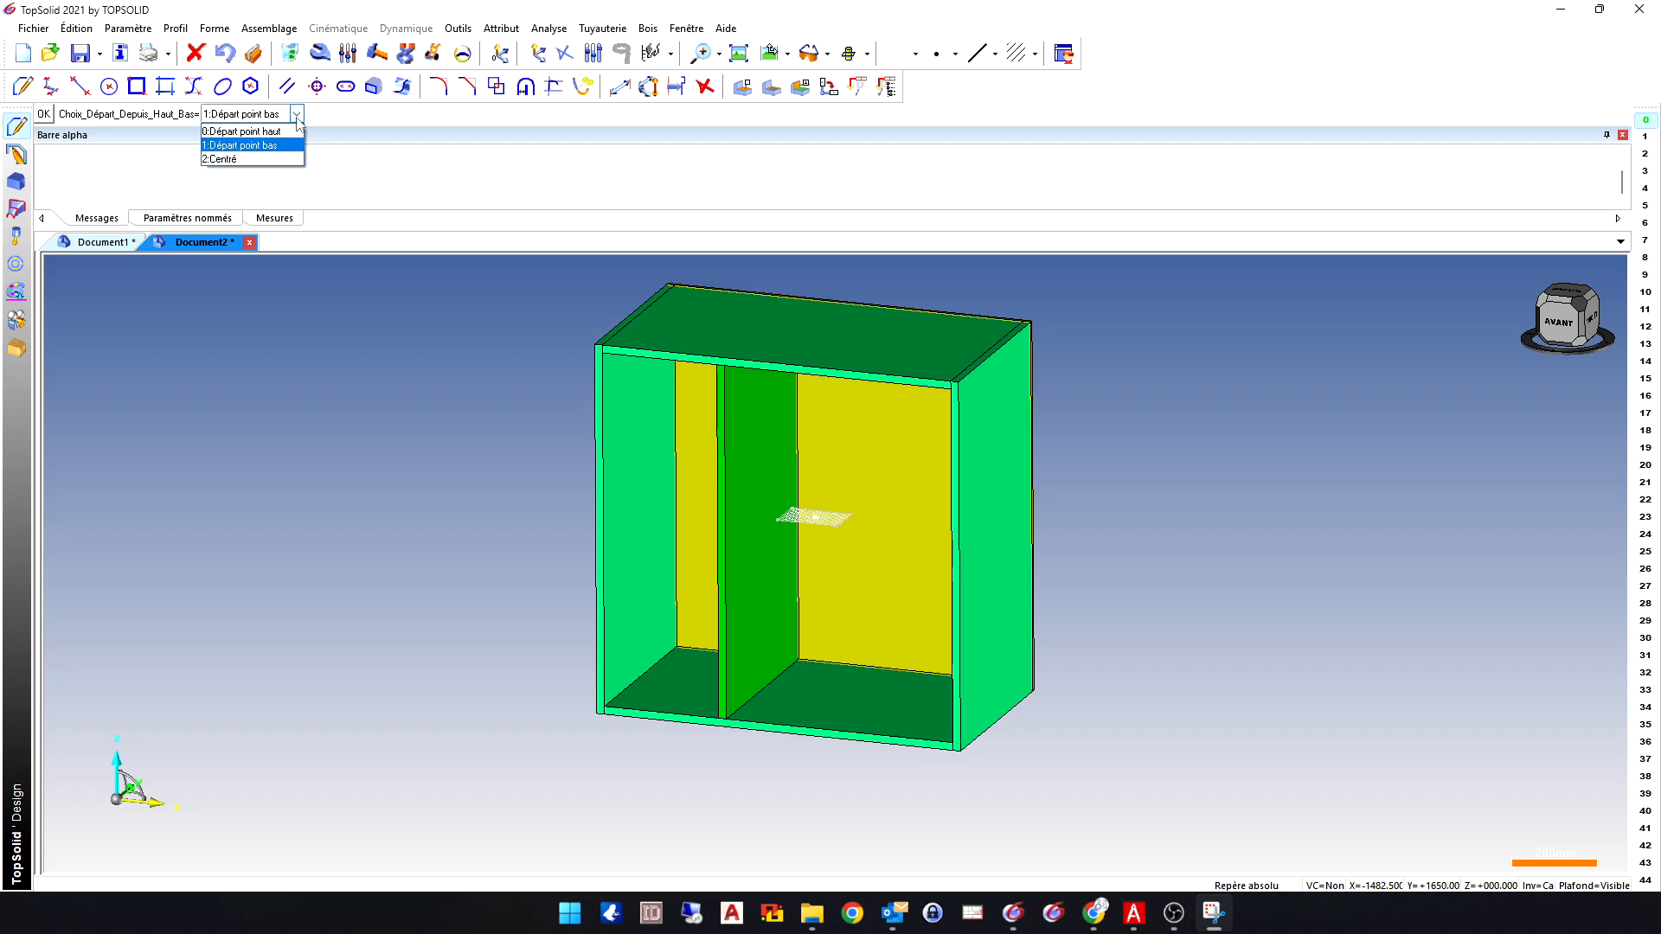
pyautogui.click(266, 149)
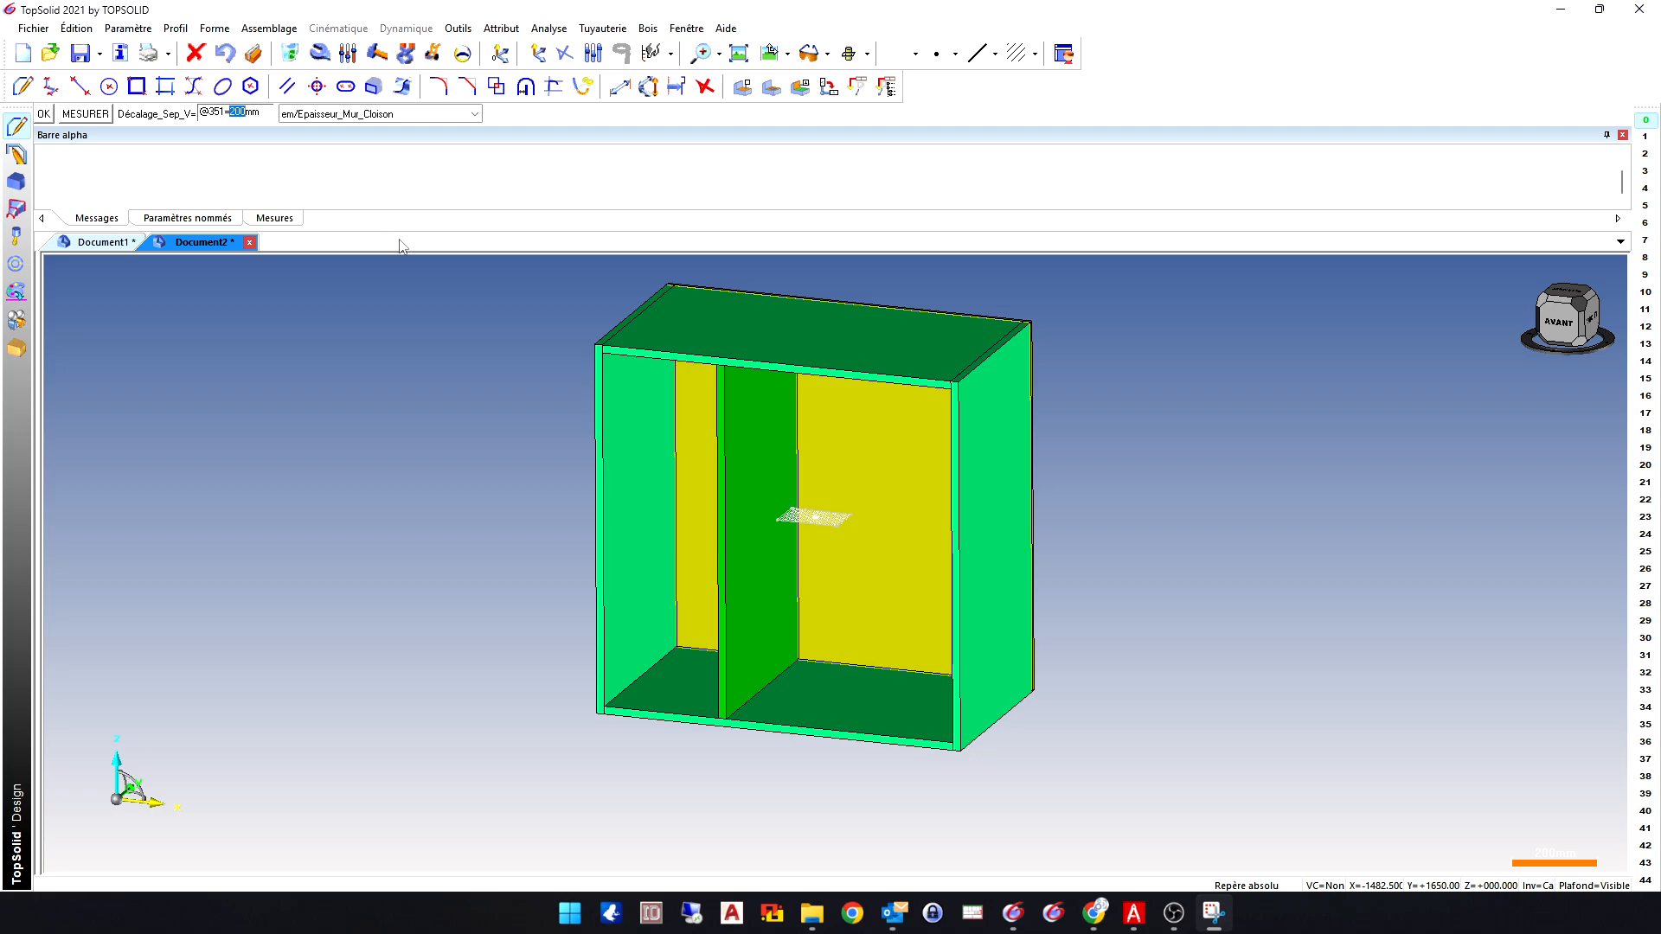
pyautogui.press('Return')
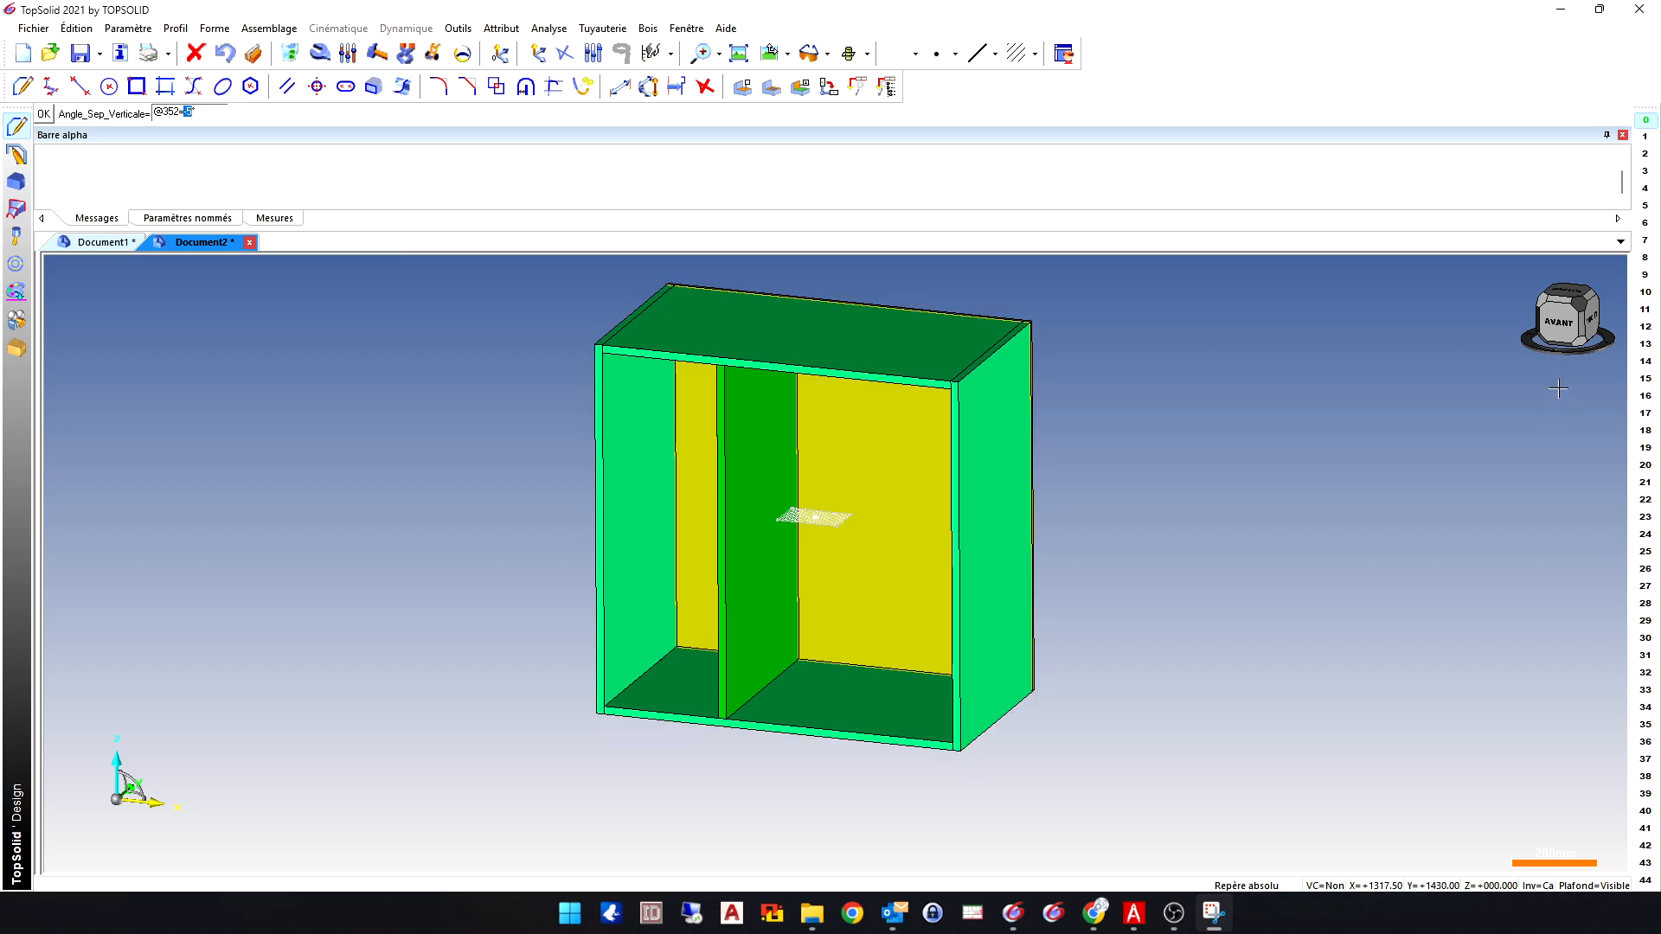
pyautogui.click(1559, 321)
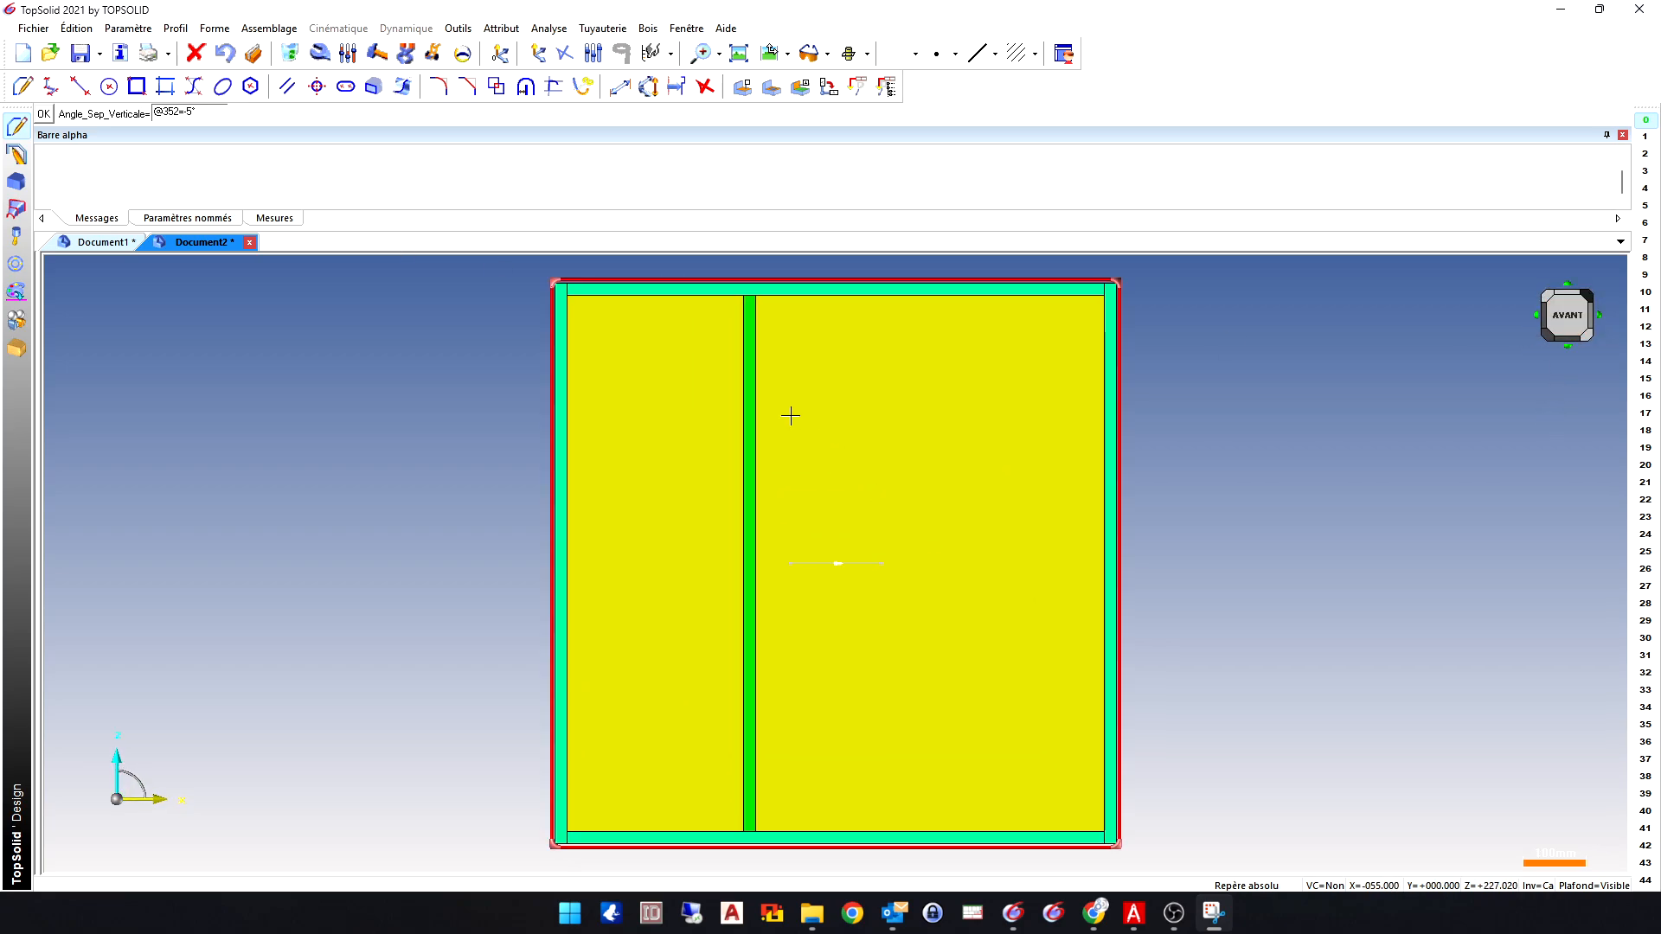
pyautogui.click(44, 114)
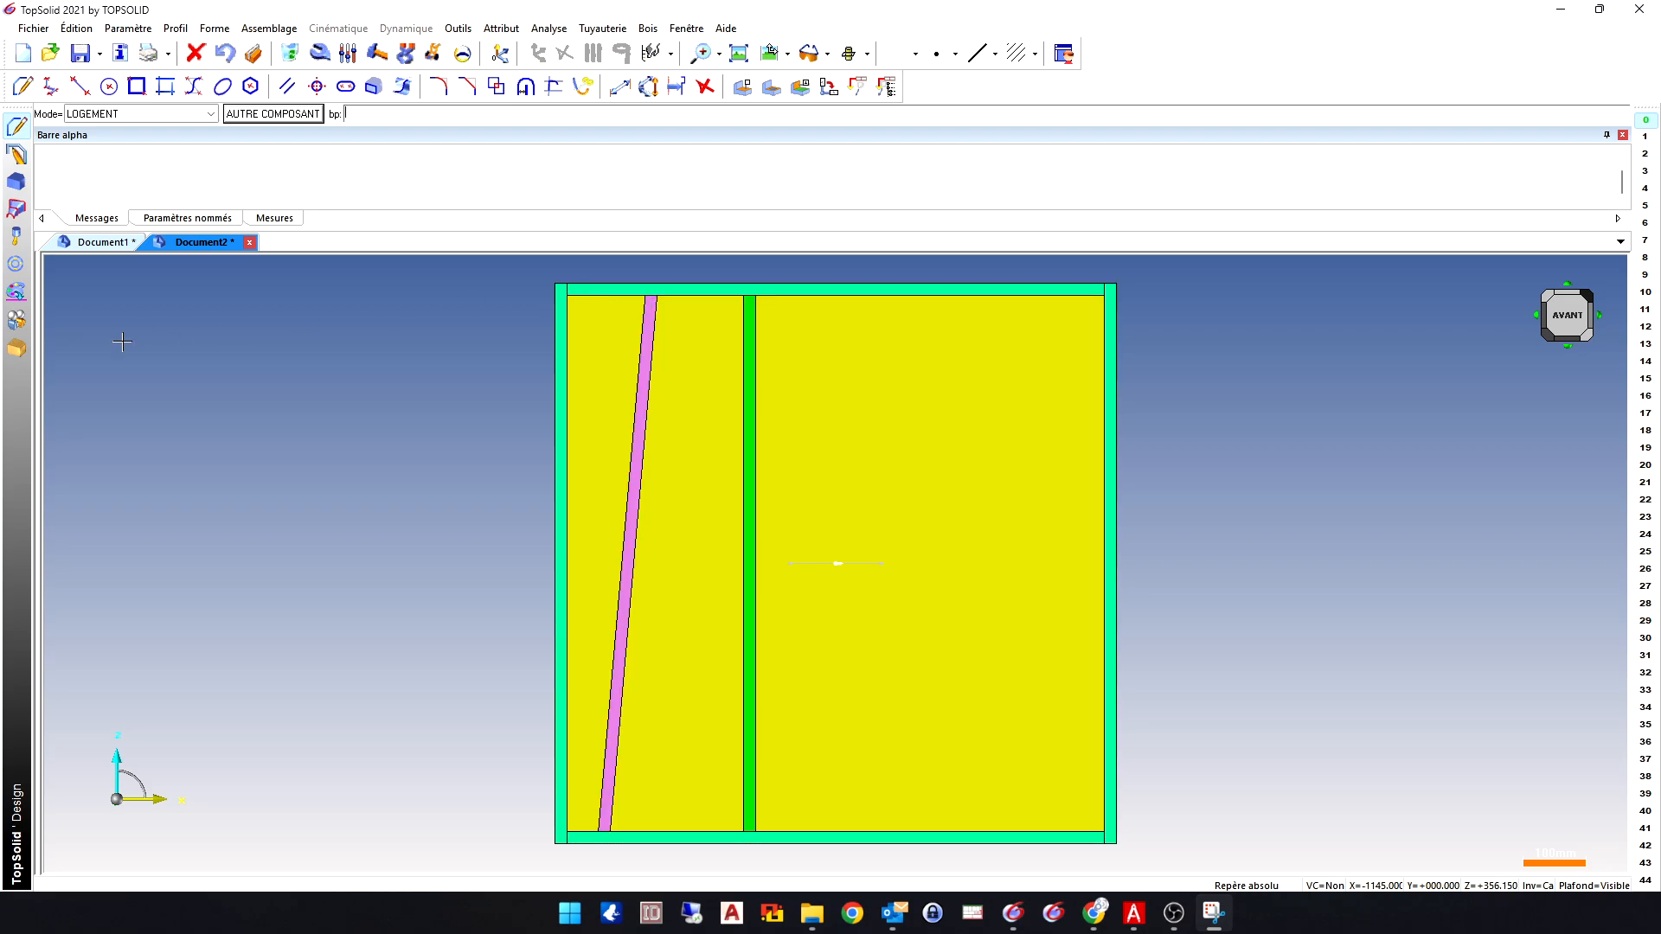
# - Try an Angle_Sep_Verticale value that tilts the inclined separator the opposite way, toward the cabinet's left side
pyautogui.click(320, 53)
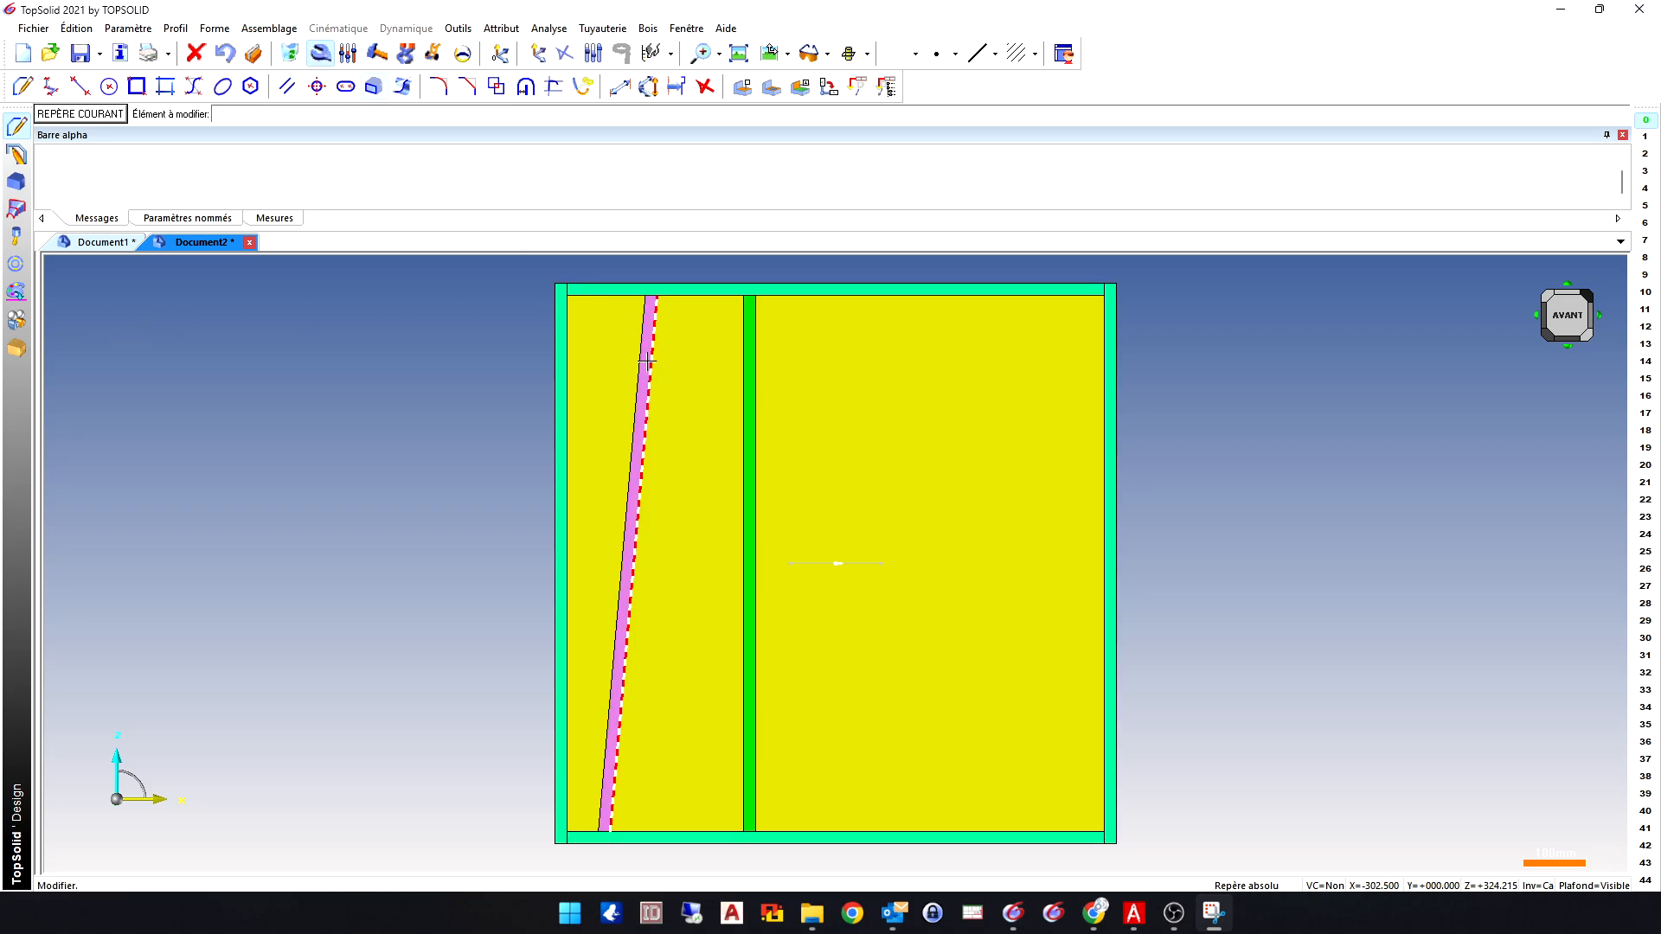
pyautogui.click(650, 365)
pyautogui.click(157, 120)
pyautogui.click(223, 113)
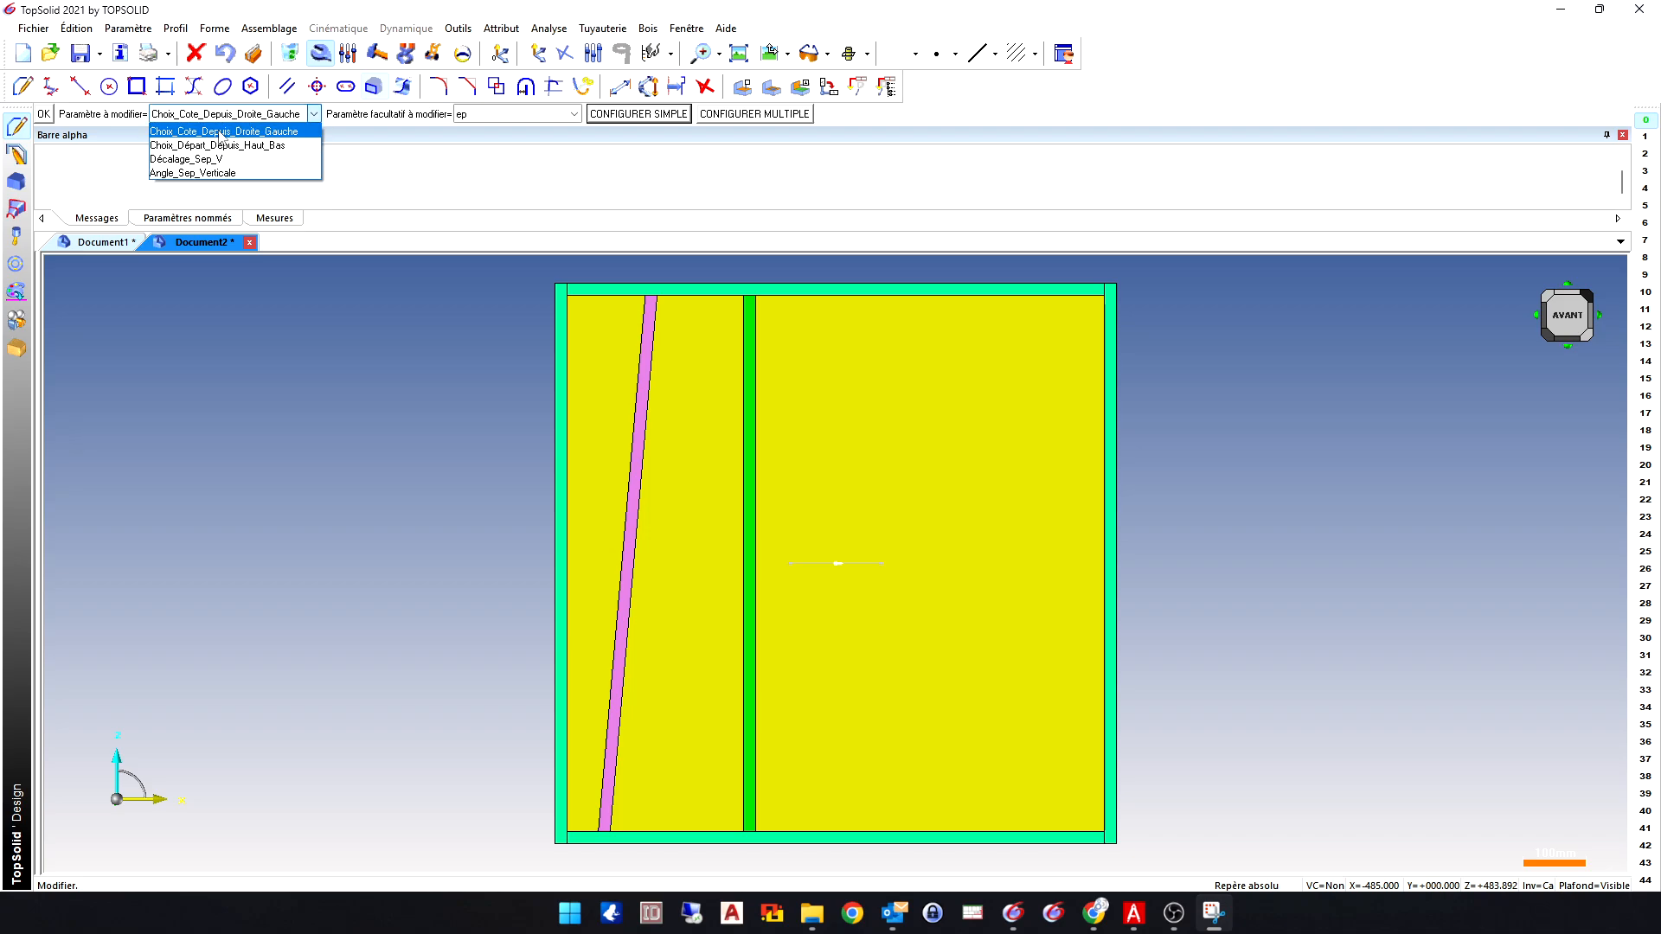
pyautogui.click(173, 172)
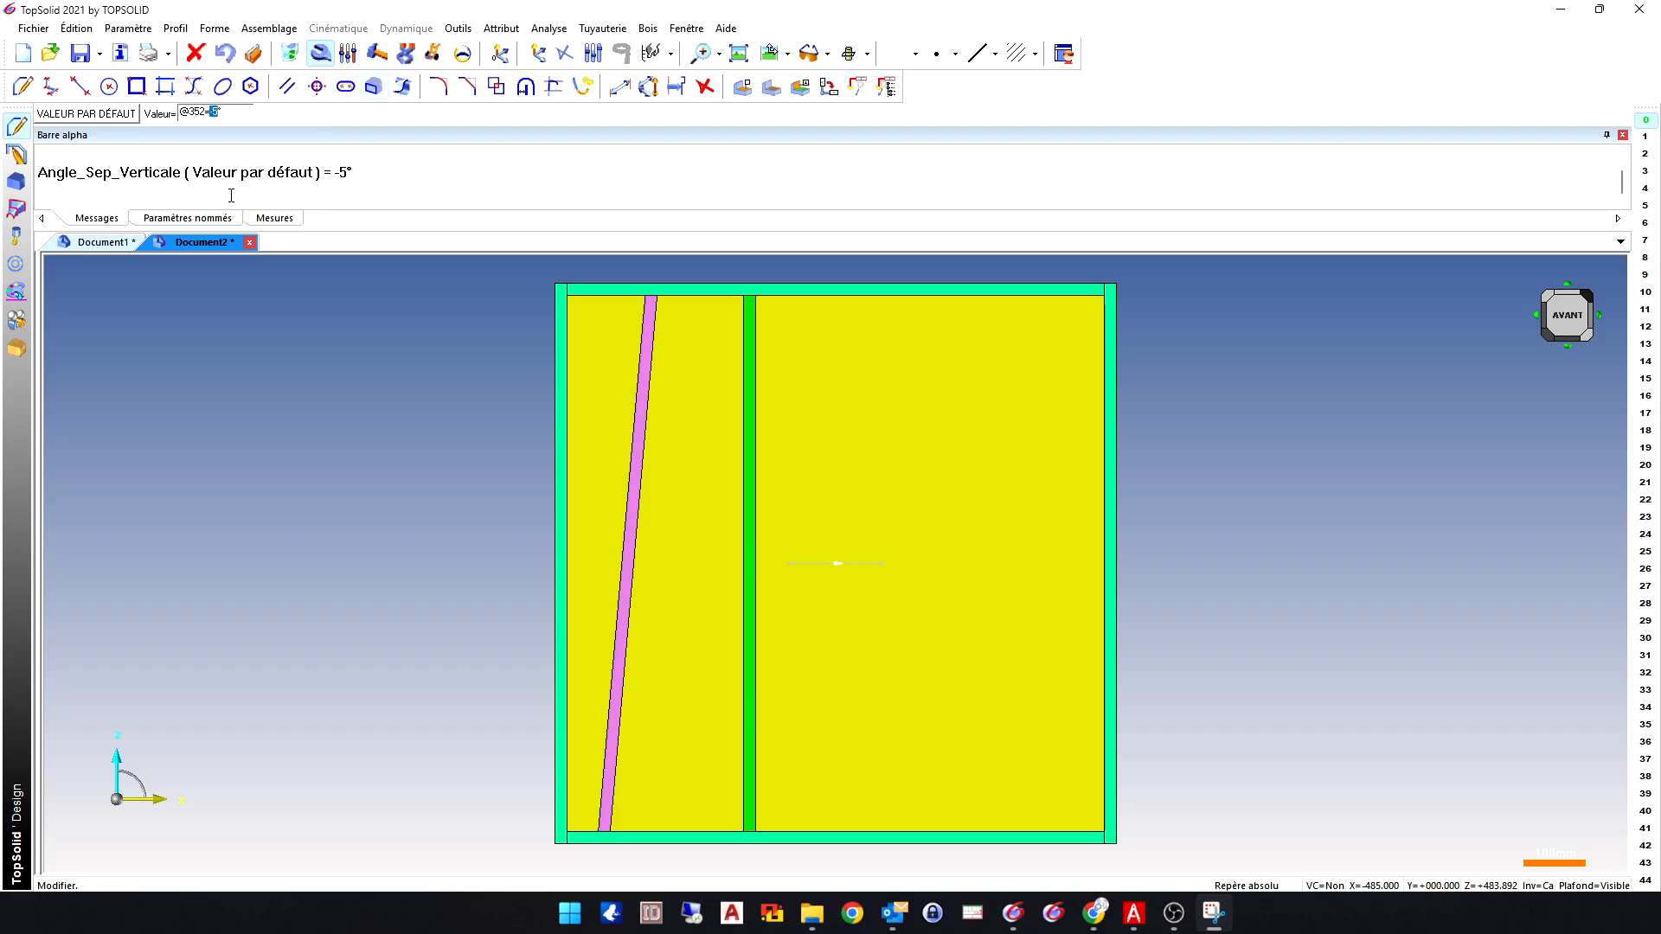
pyautogui.press('Return')
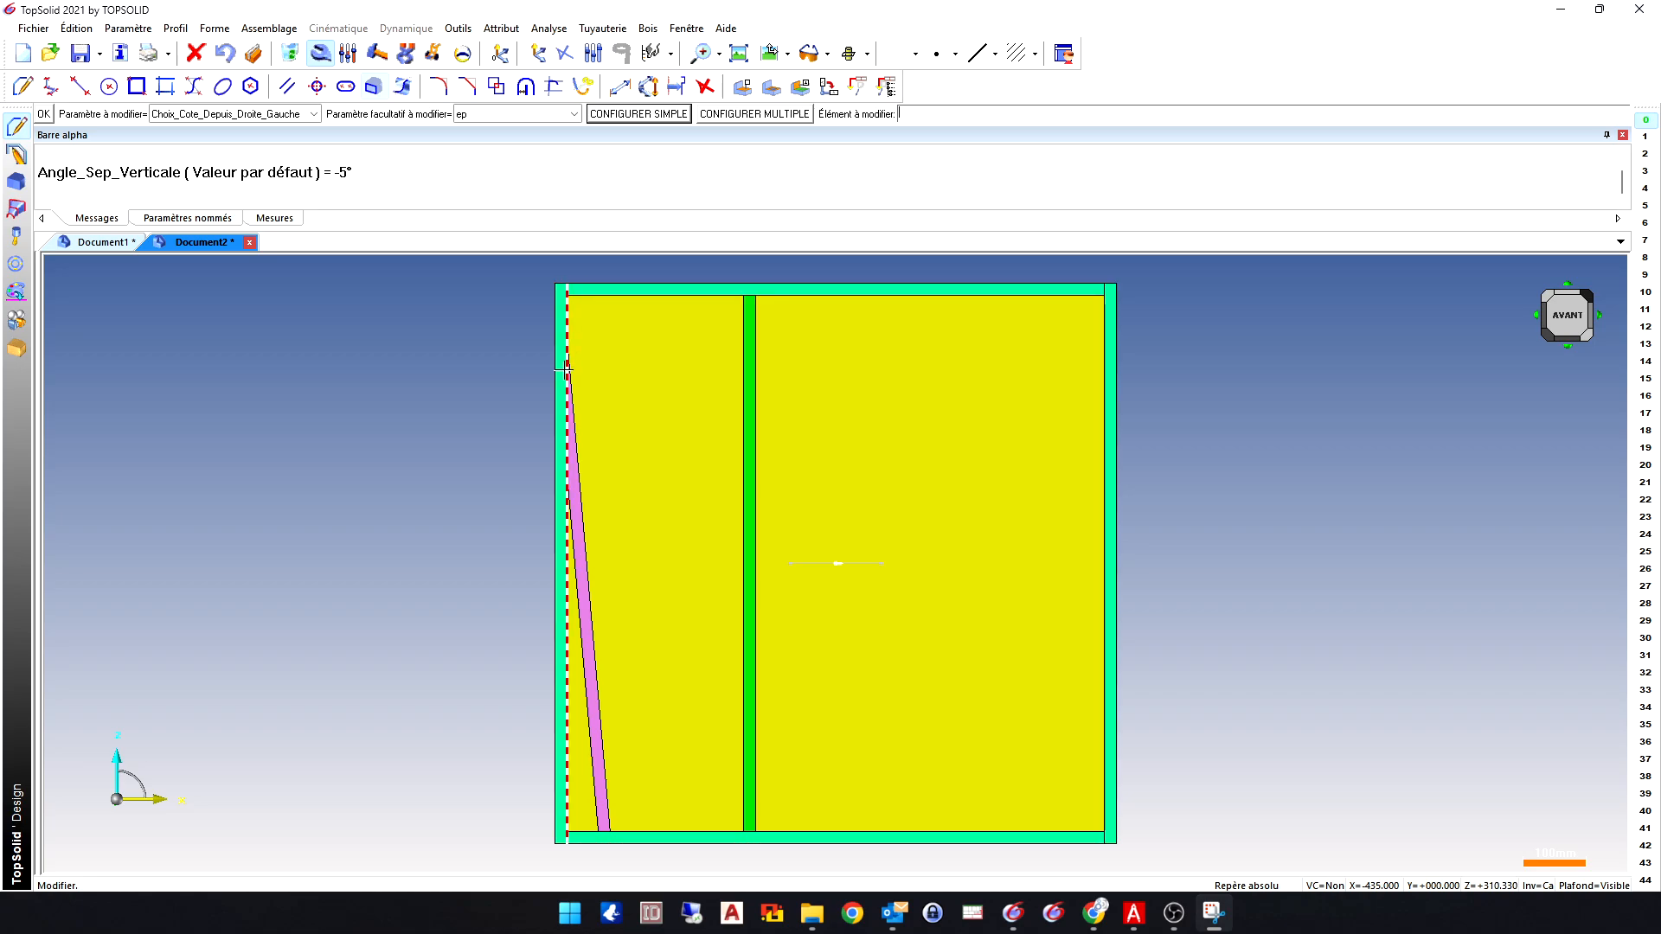
pyautogui.scroll(-2, 649, 461)
pyautogui.moveTo(788, 484); pyautogui.dragTo(702, 498, button='middle')
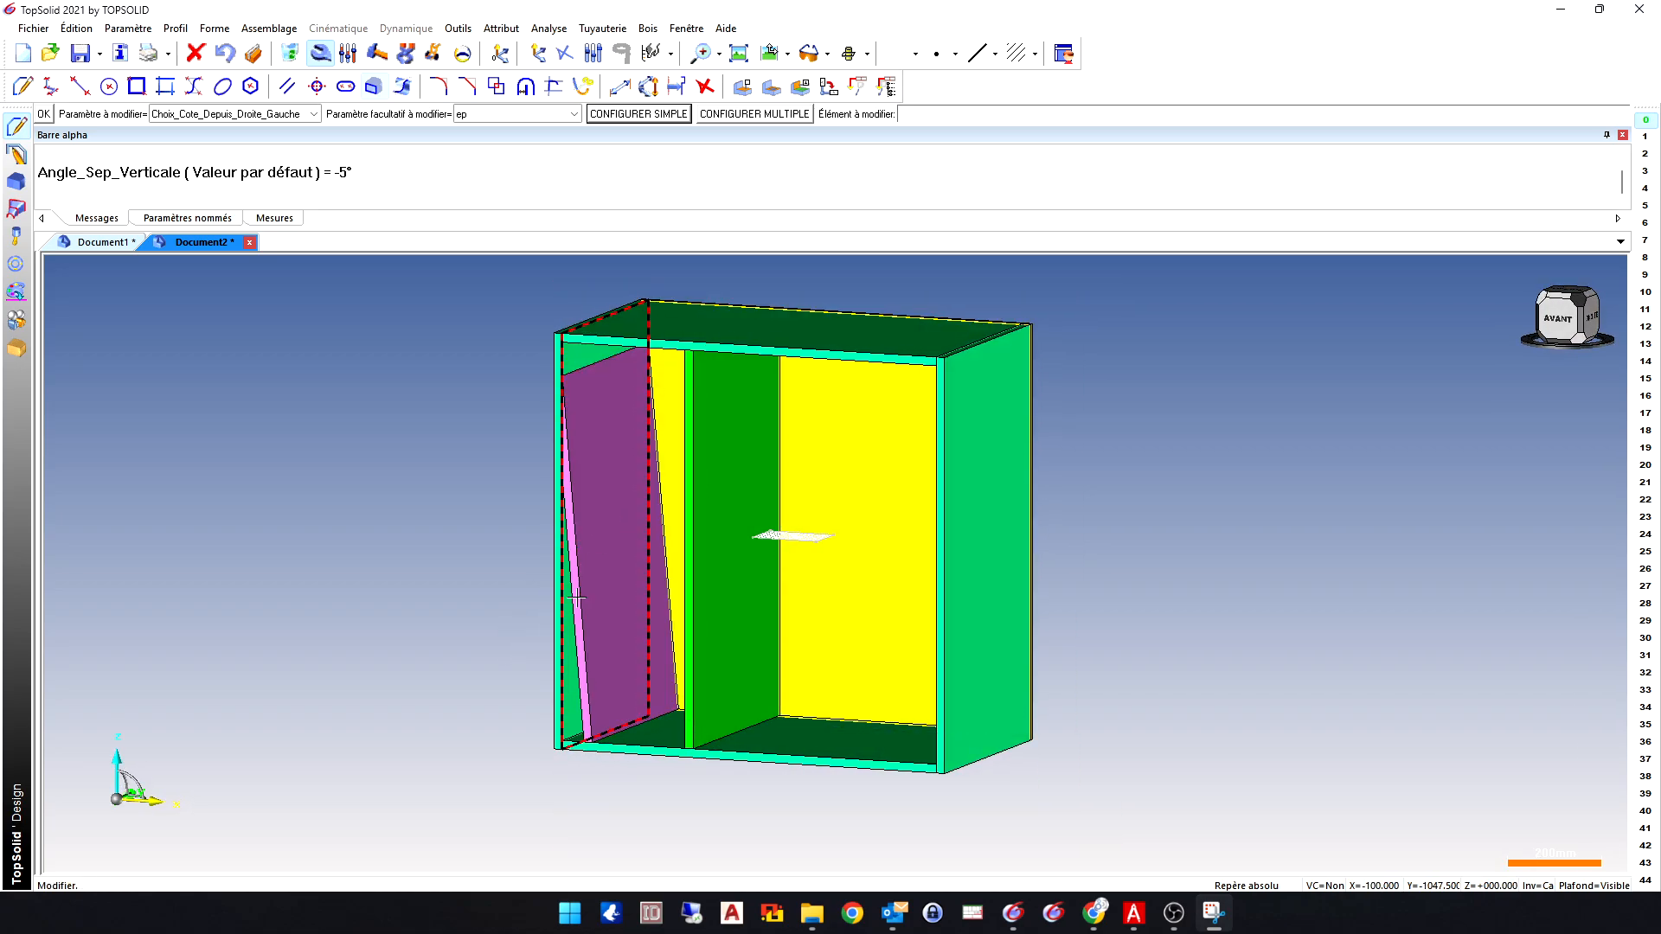
pyautogui.moveTo(423, 551)
pyautogui.mouseDown(button='middle')
pyautogui.moveTo(501, 493)
pyautogui.moveTo(445, 562)
pyautogui.mouseUp(button='middle')
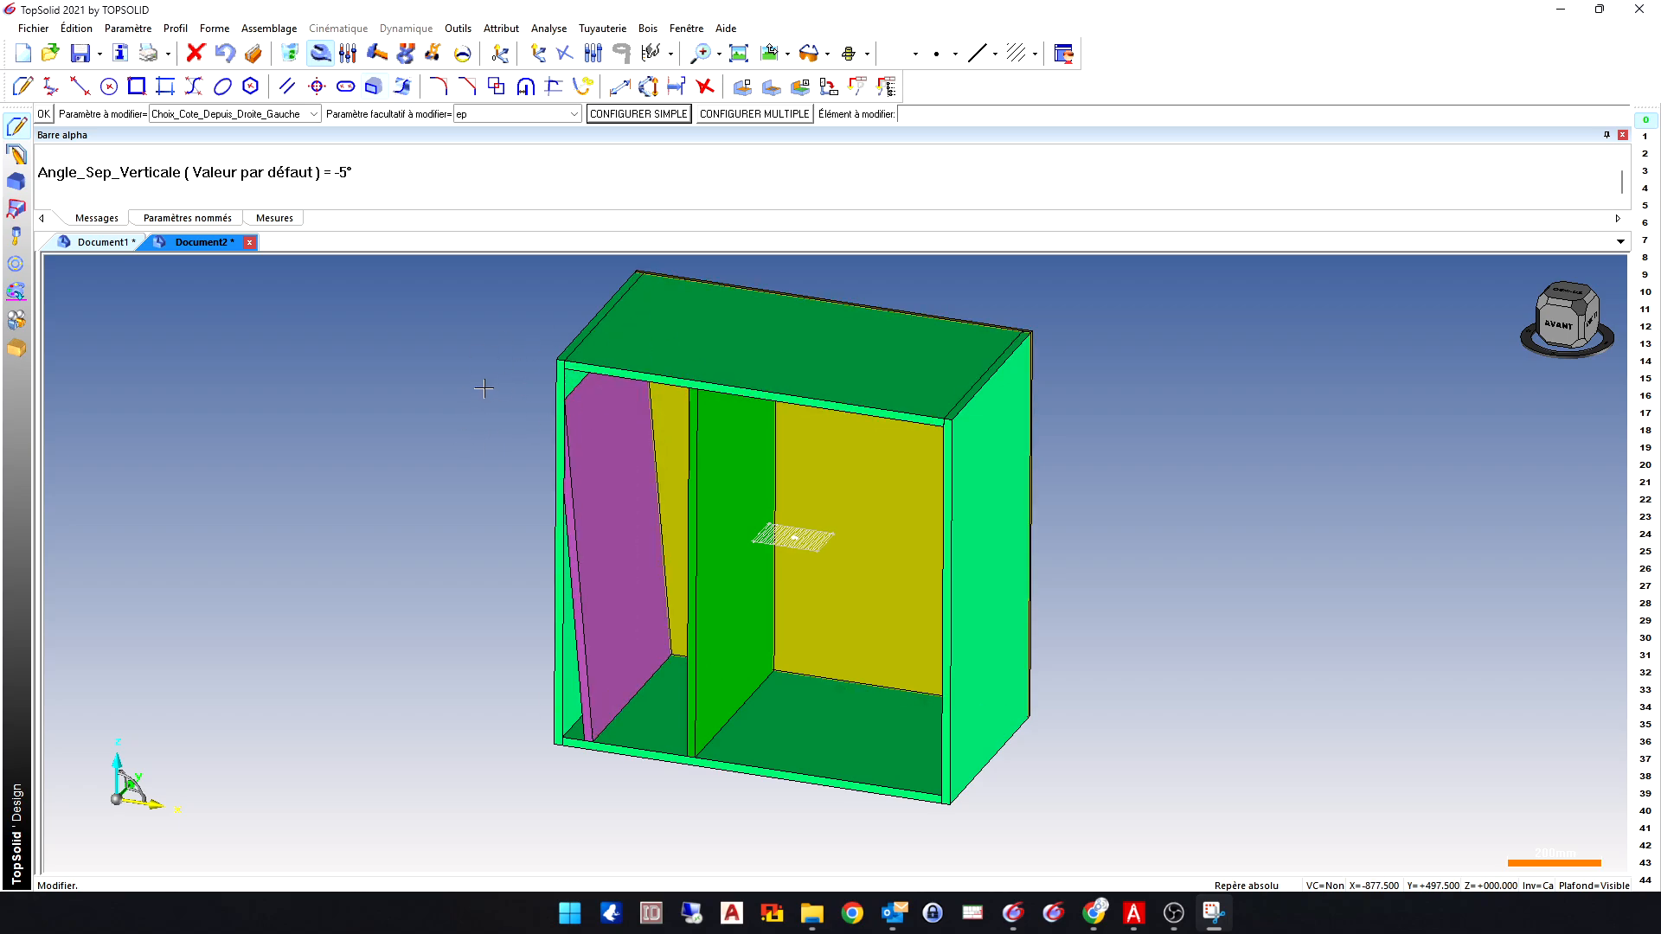
# - Undo the last angle change and keep the inclined separator at -5°, seen from the front
pyautogui.press('Return')
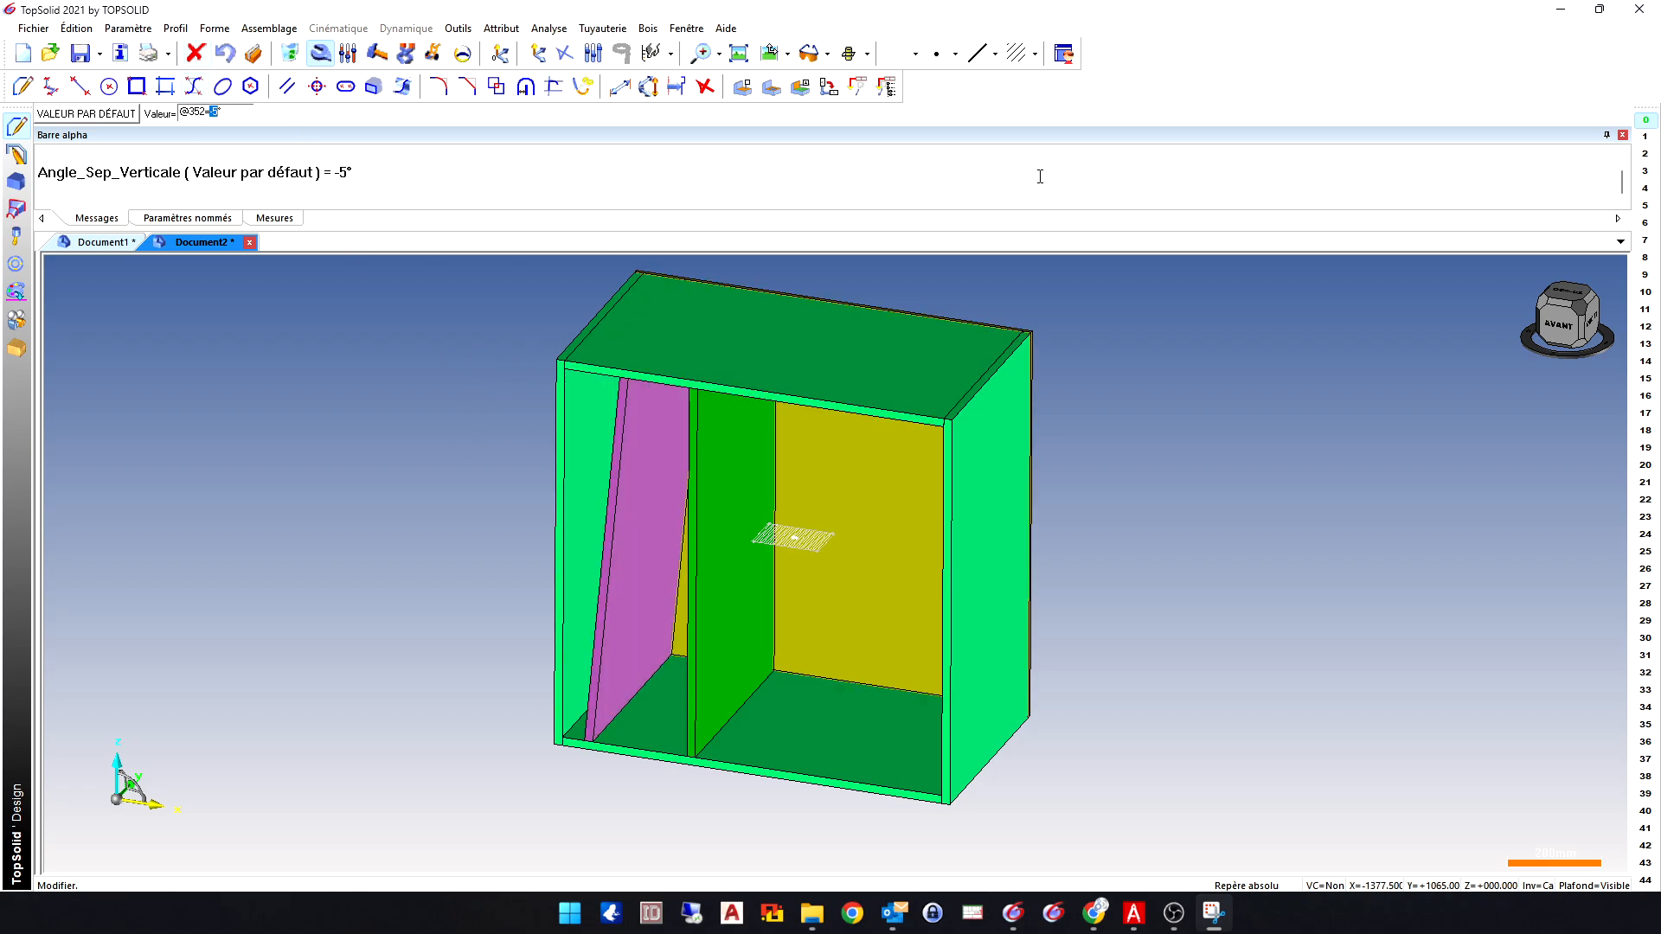
pyautogui.press('Return')
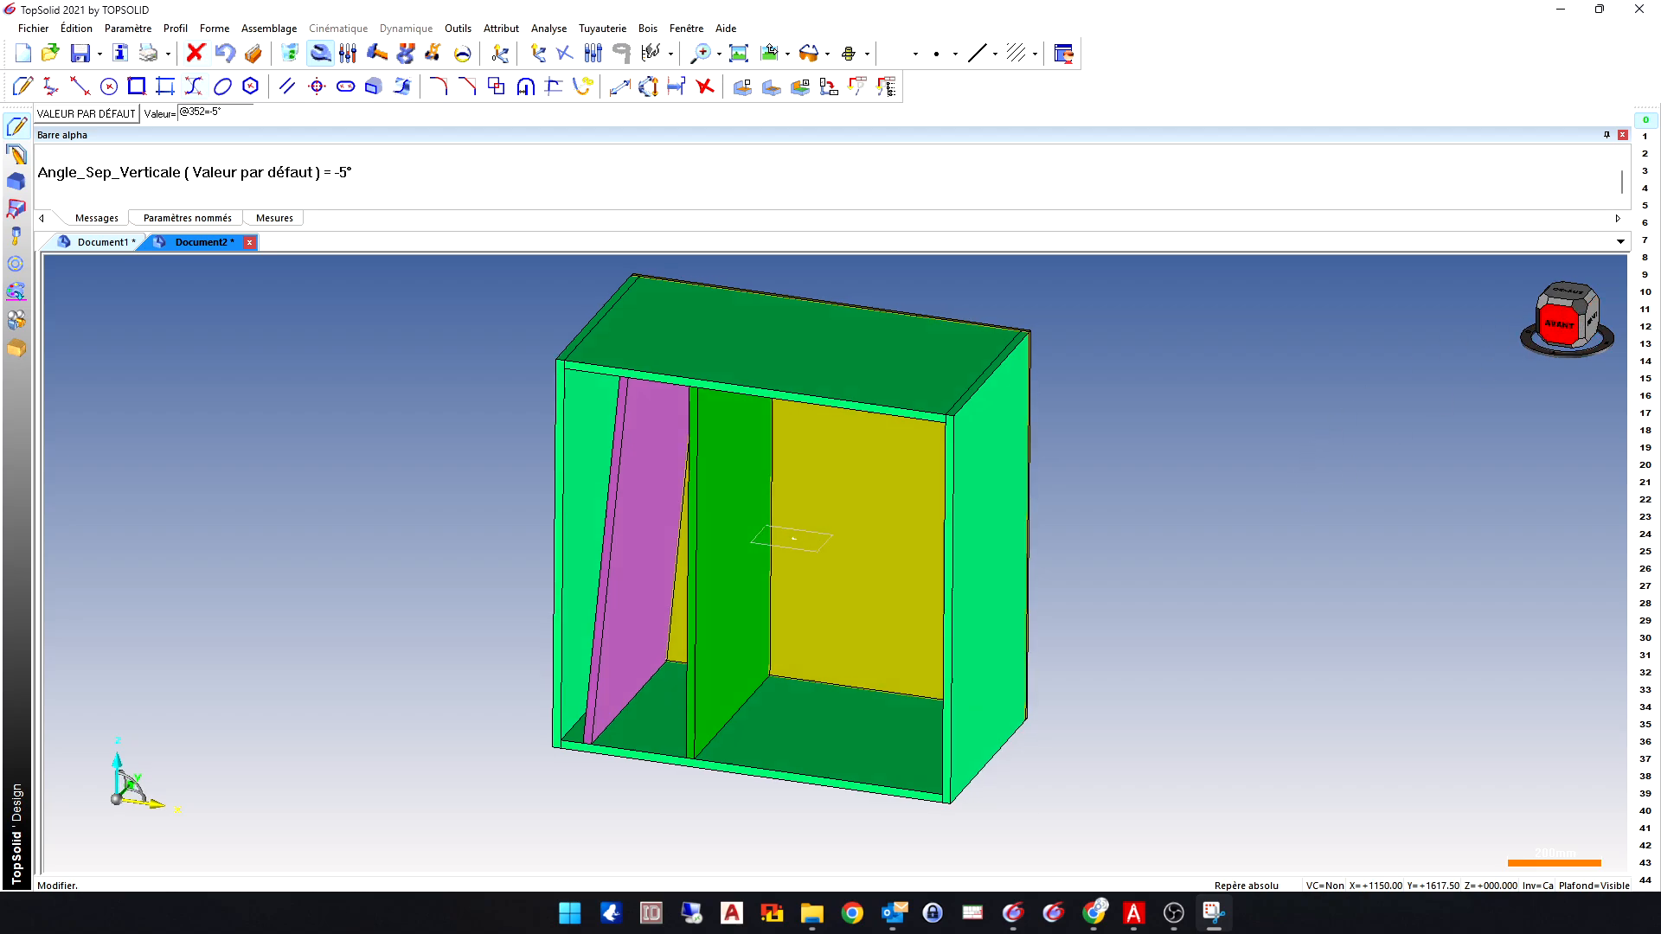
pyautogui.click(1560, 323)
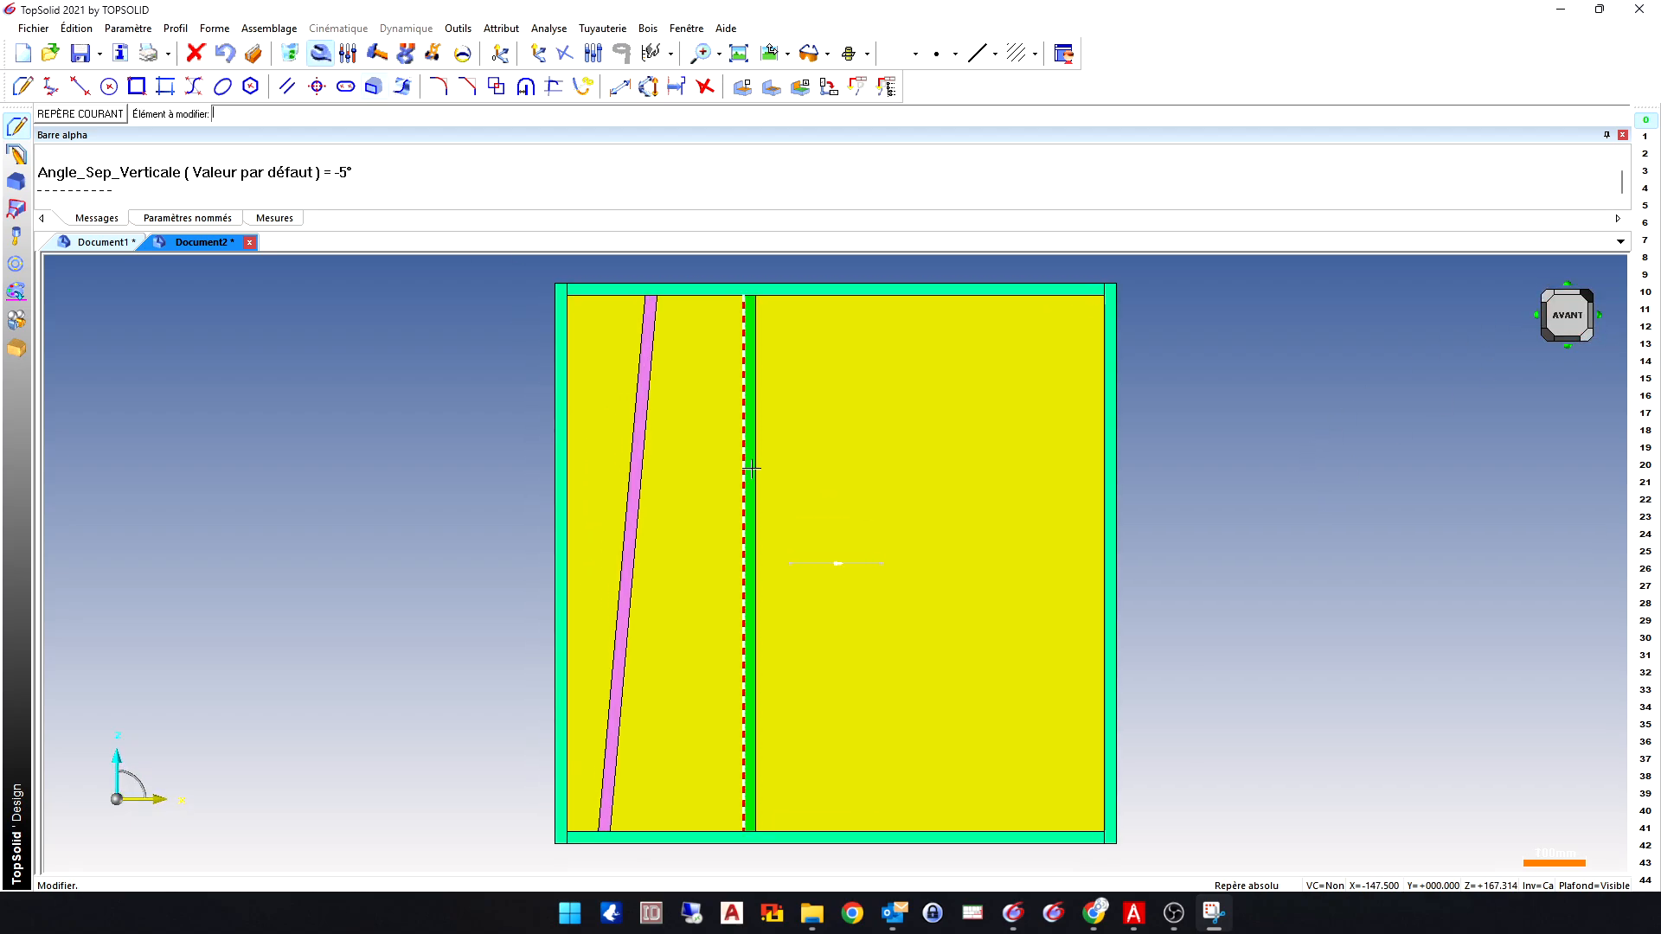
# - Edit the inclined separator's optional parameter Décalage_Face_Haute and try an offset that shortens it below the cabinet's top panel
pyautogui.click(650, 362)
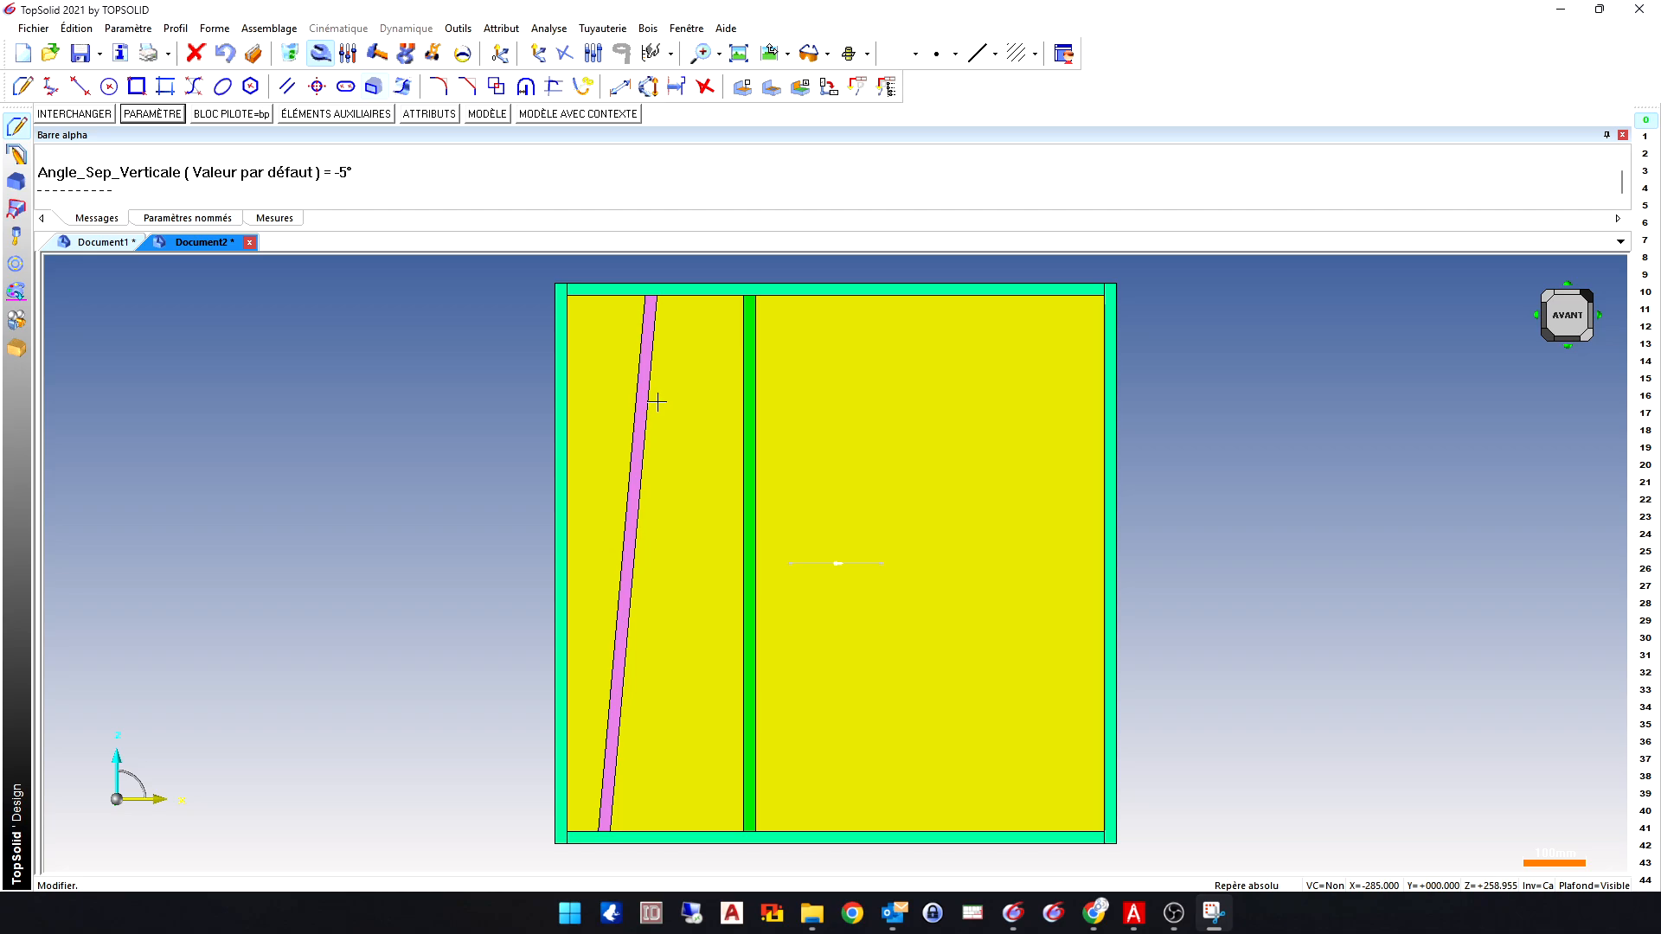
pyautogui.click(153, 114)
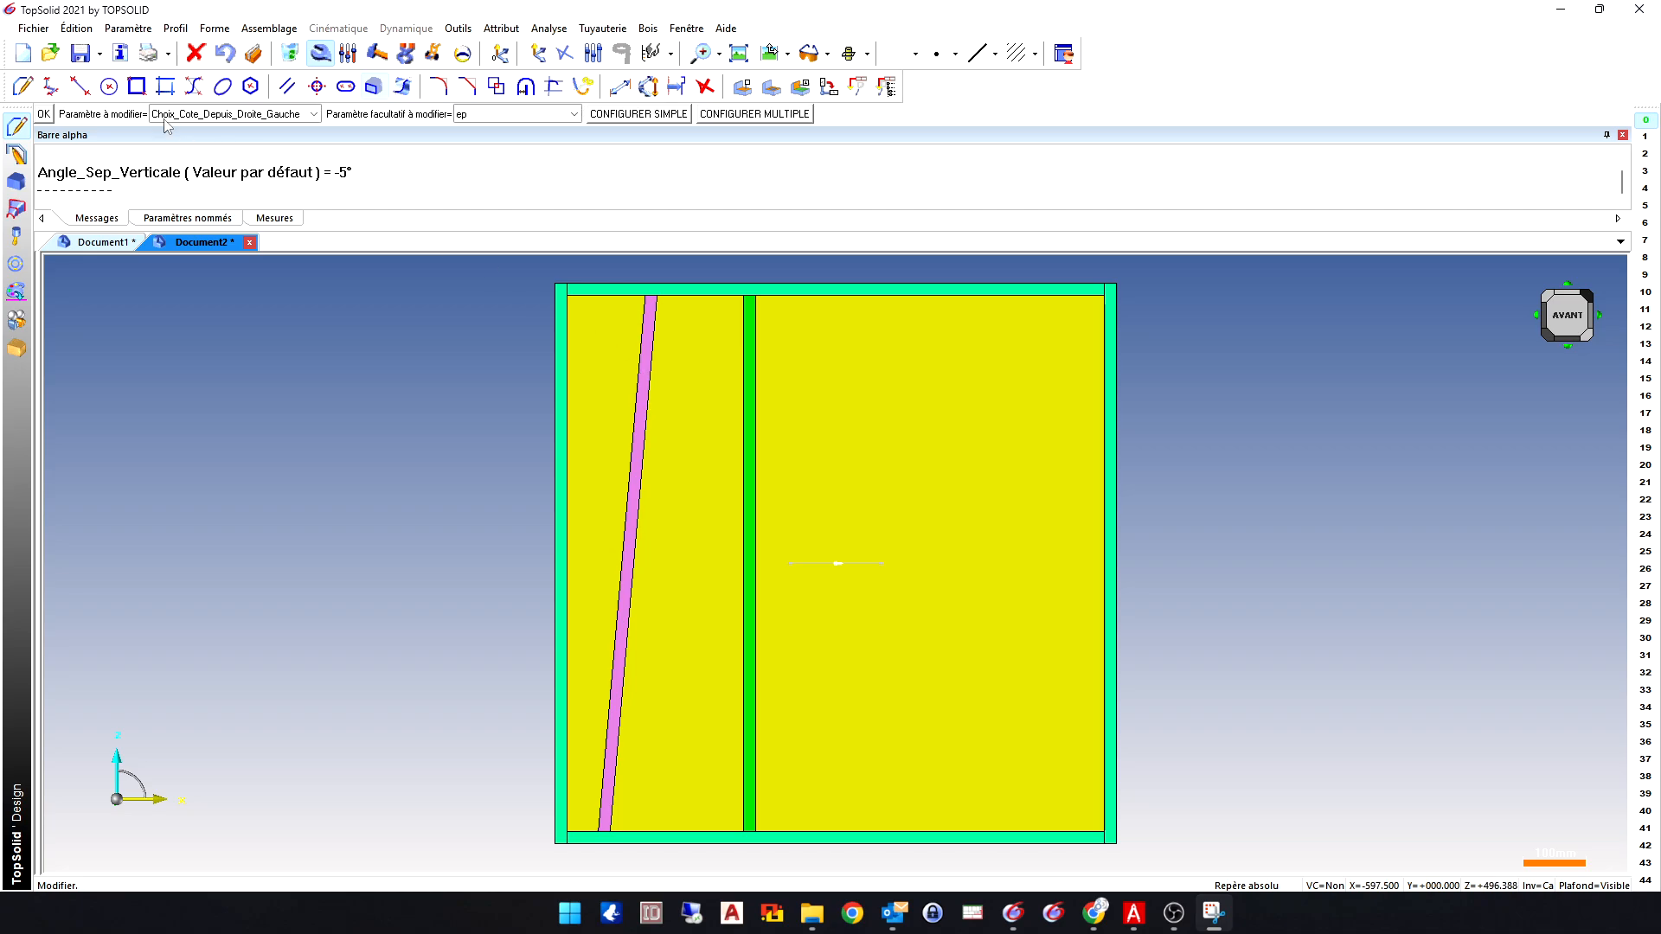
pyautogui.click(517, 115)
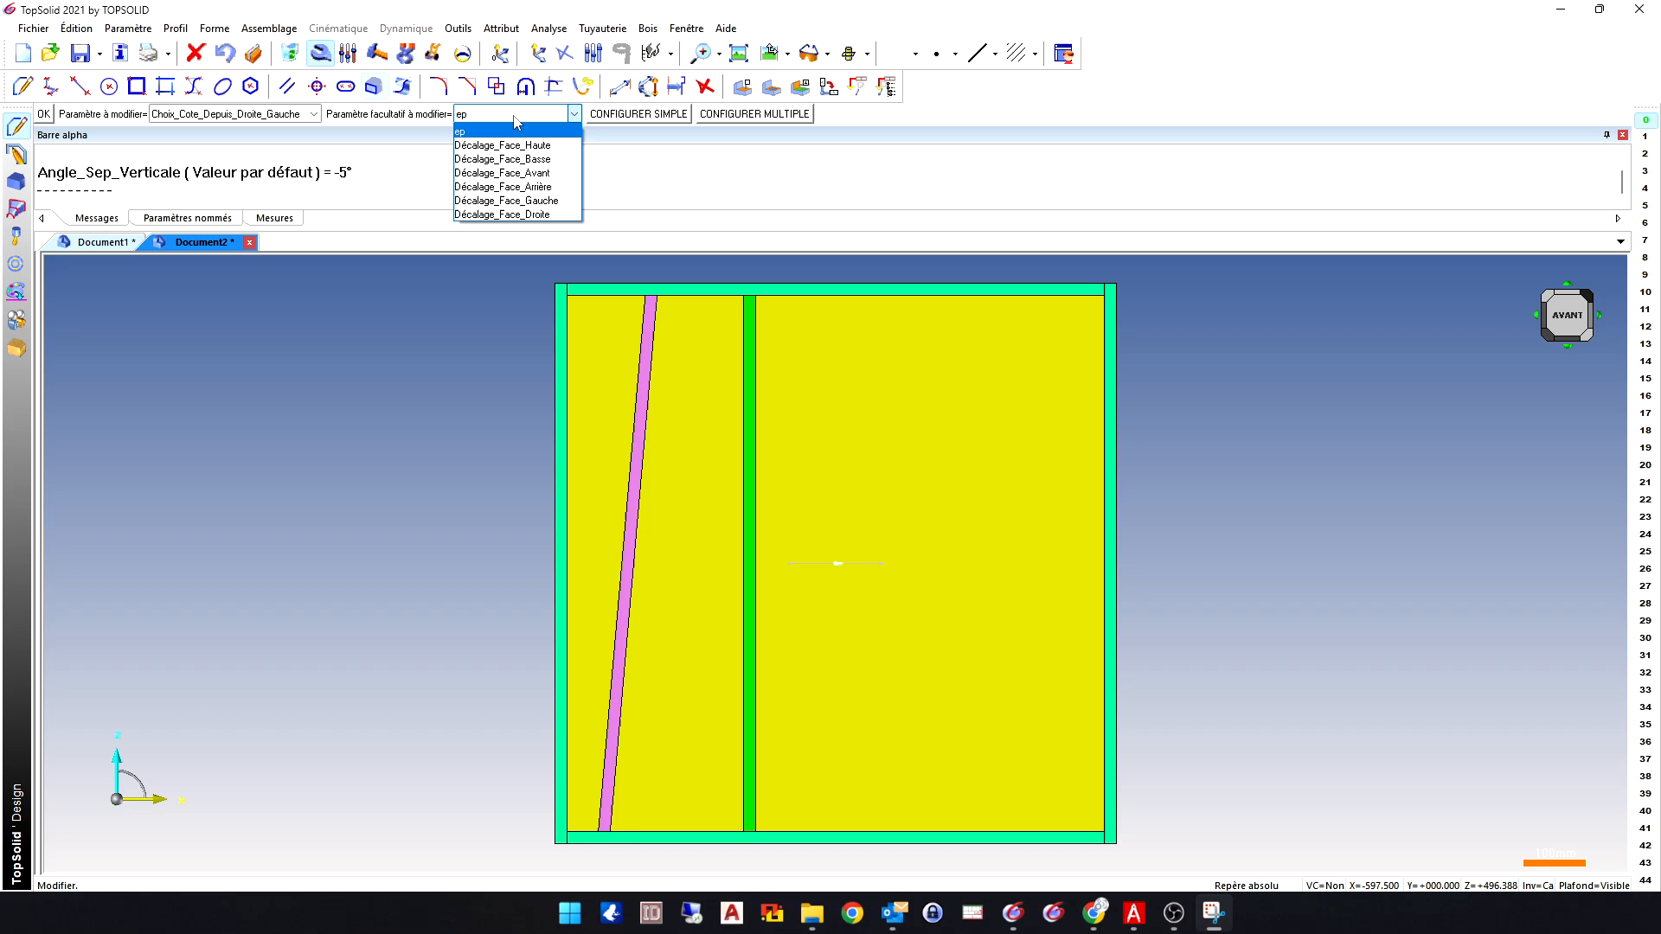
pyautogui.click(482, 147)
pyautogui.scroll(-1, 656, 608)
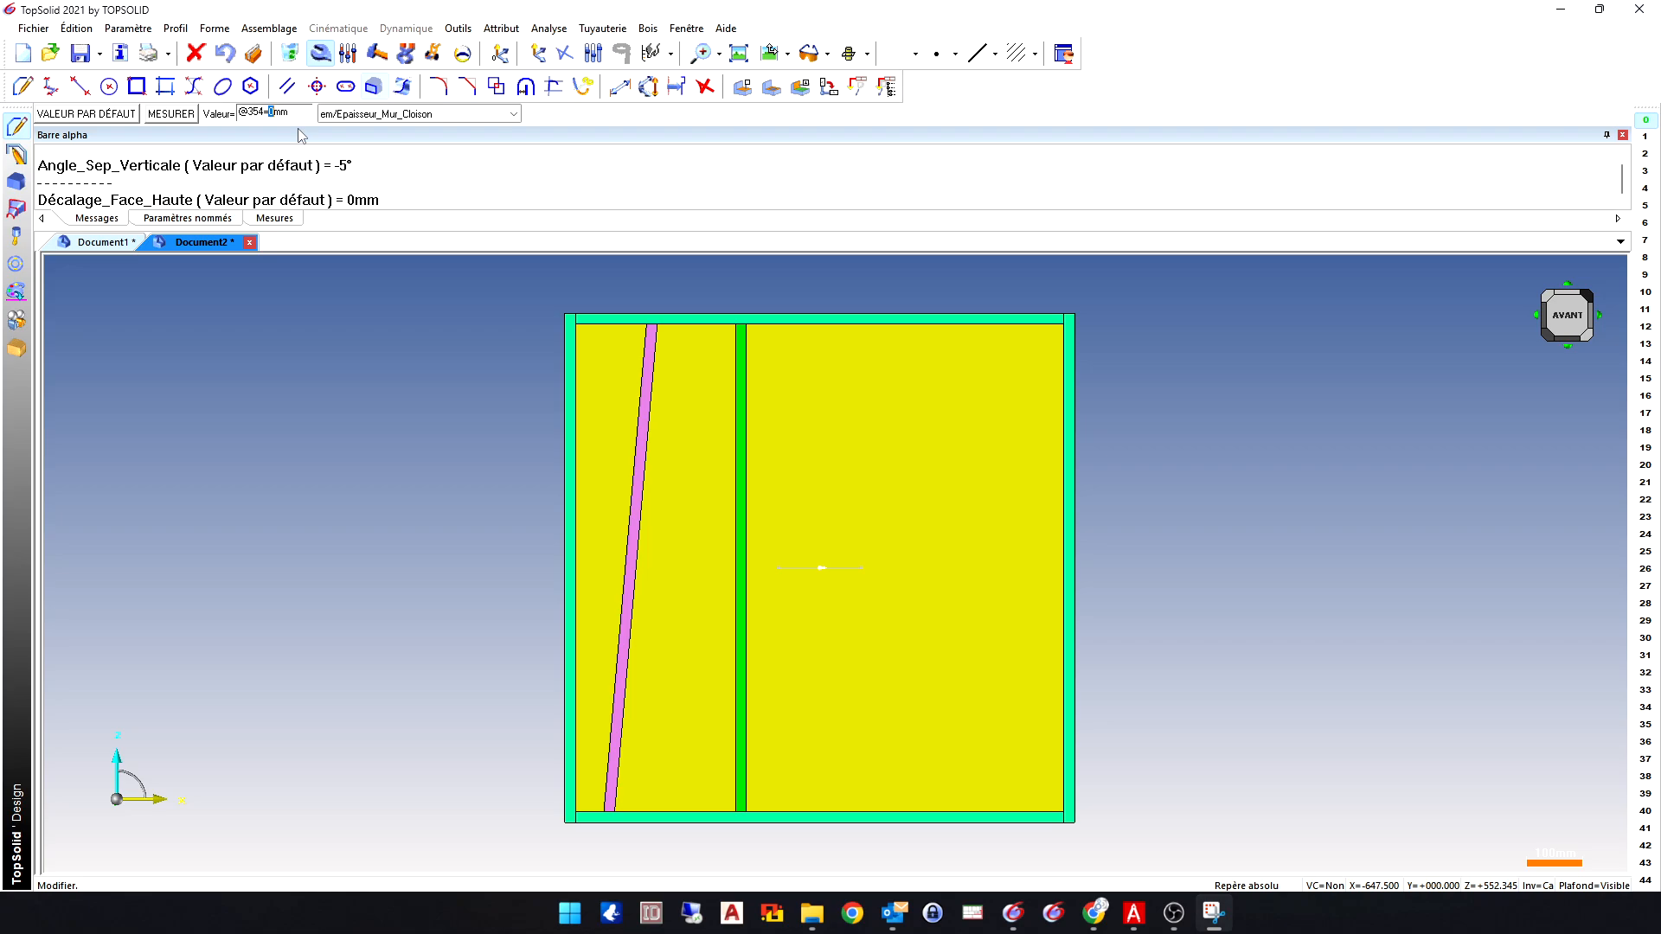
pyautogui.press('Return')
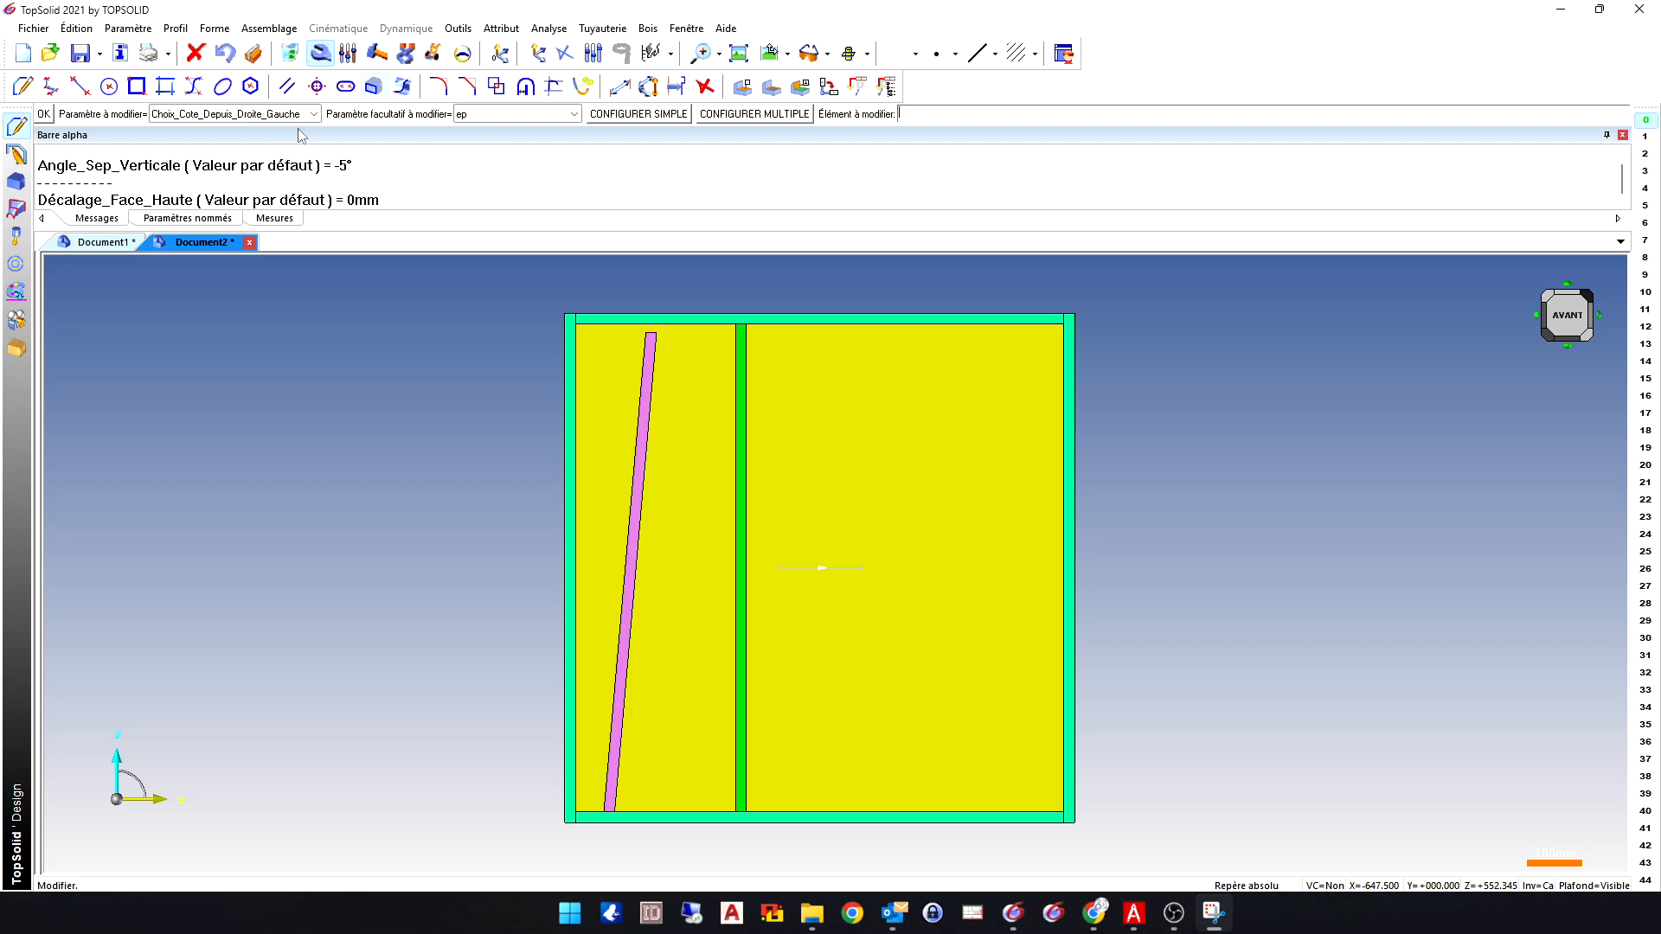
# - Replace the Décalage_Face_Haute value with one that extends the inclined separator through and above the cabinet's top panel
pyautogui.press('Escape')
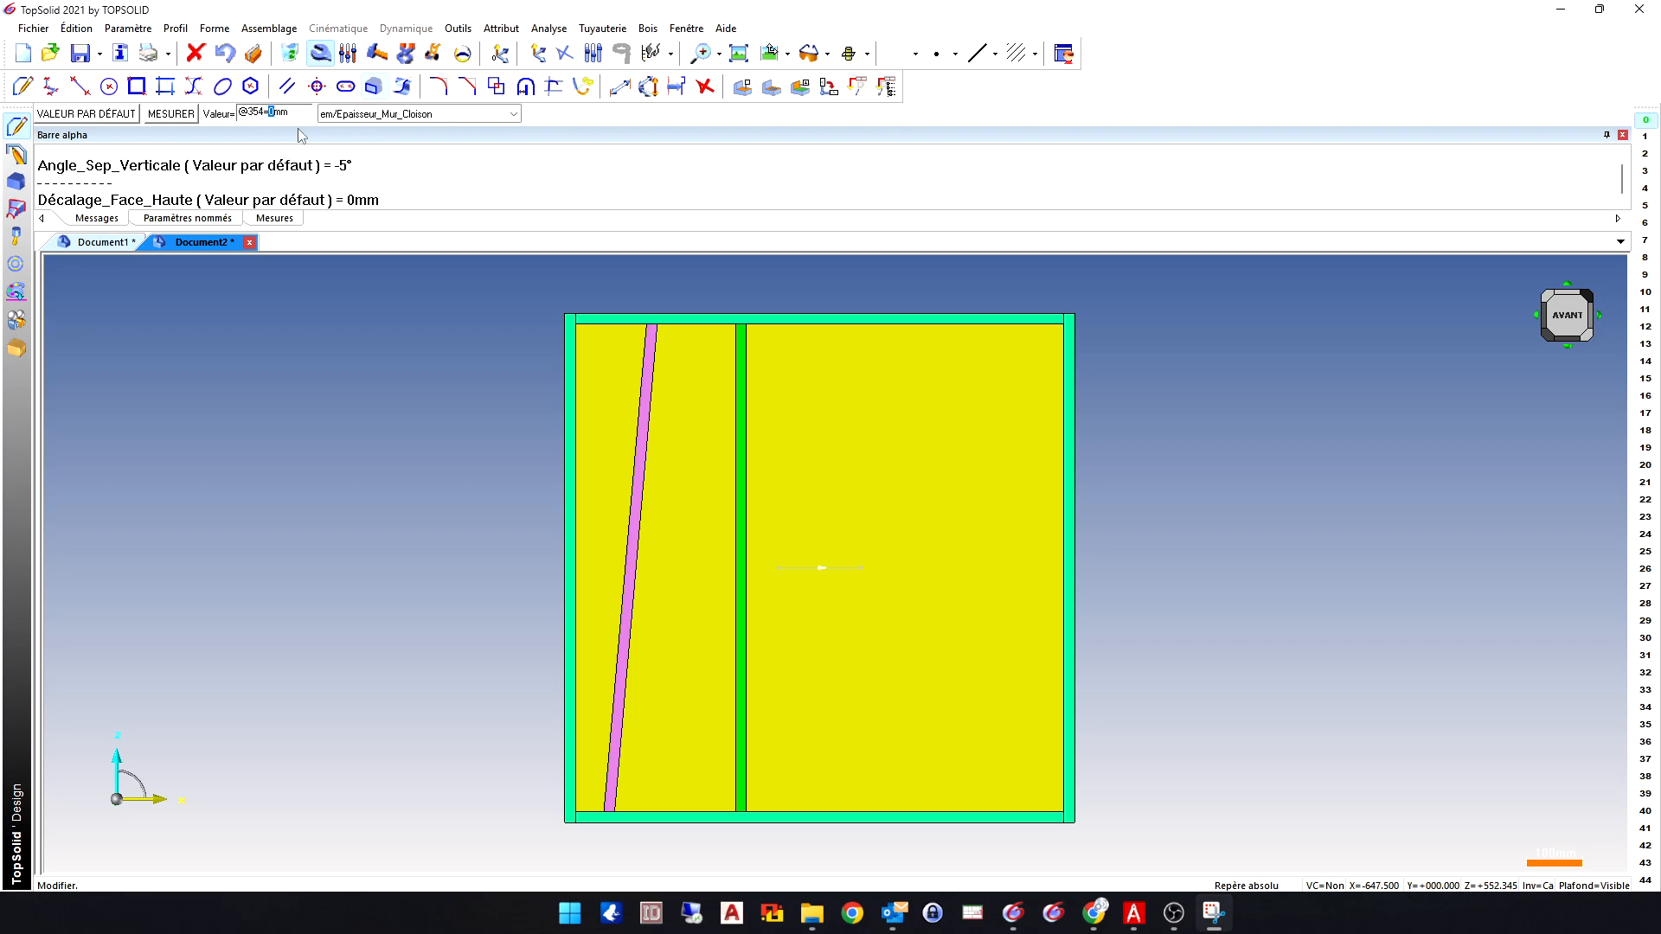
pyautogui.write('@354=')
pyautogui.press('Return')
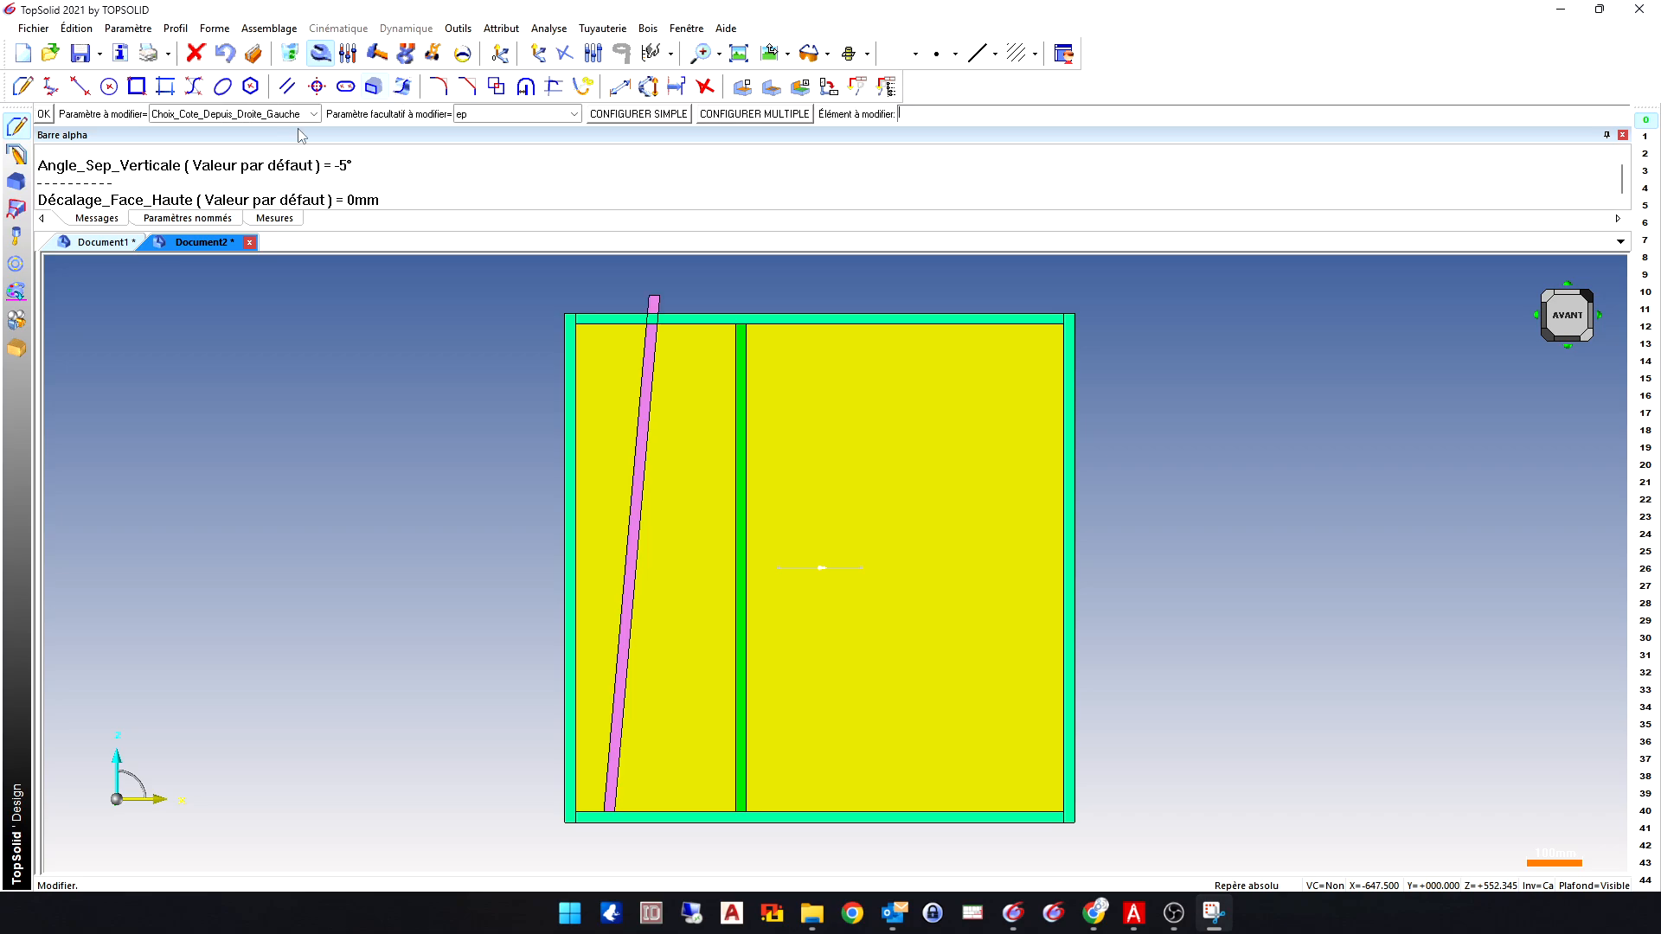
pyautogui.scroll(-2, 726, 451)
pyautogui.moveTo(403, 431); pyautogui.dragTo(338, 447, button='middle')
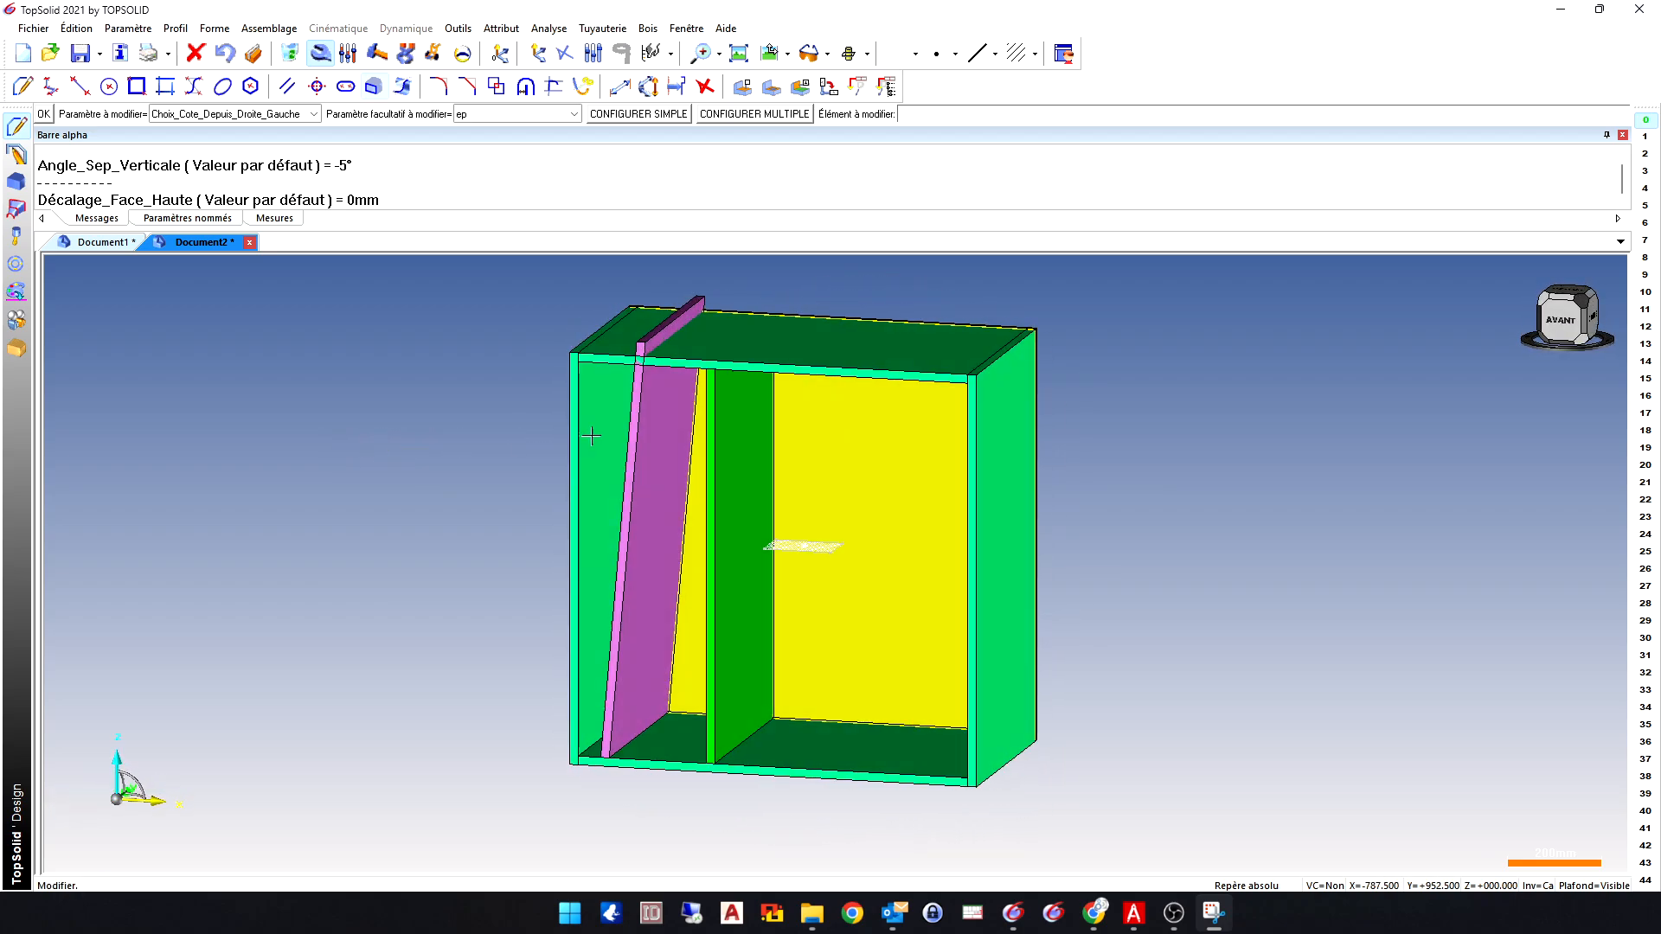
pyautogui.click(1590, 322)
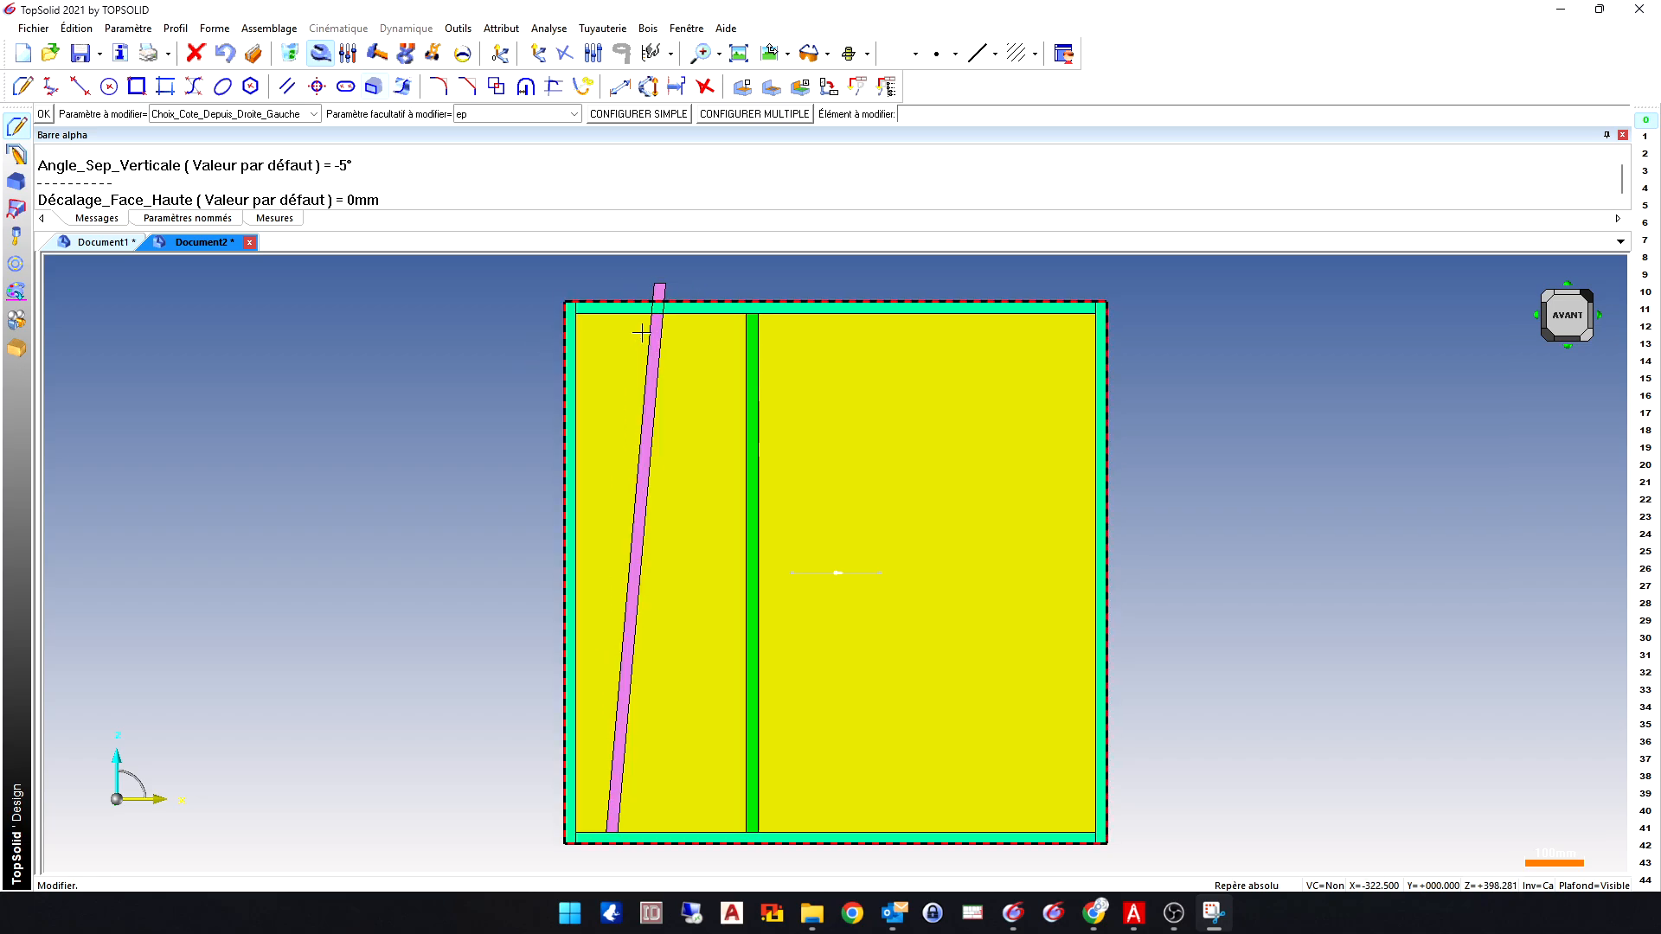
# - Change Angle_Sep_Verticale of the inclined separator so that it leans toward the cabinet's left side panel
pyautogui.click(276, 118)
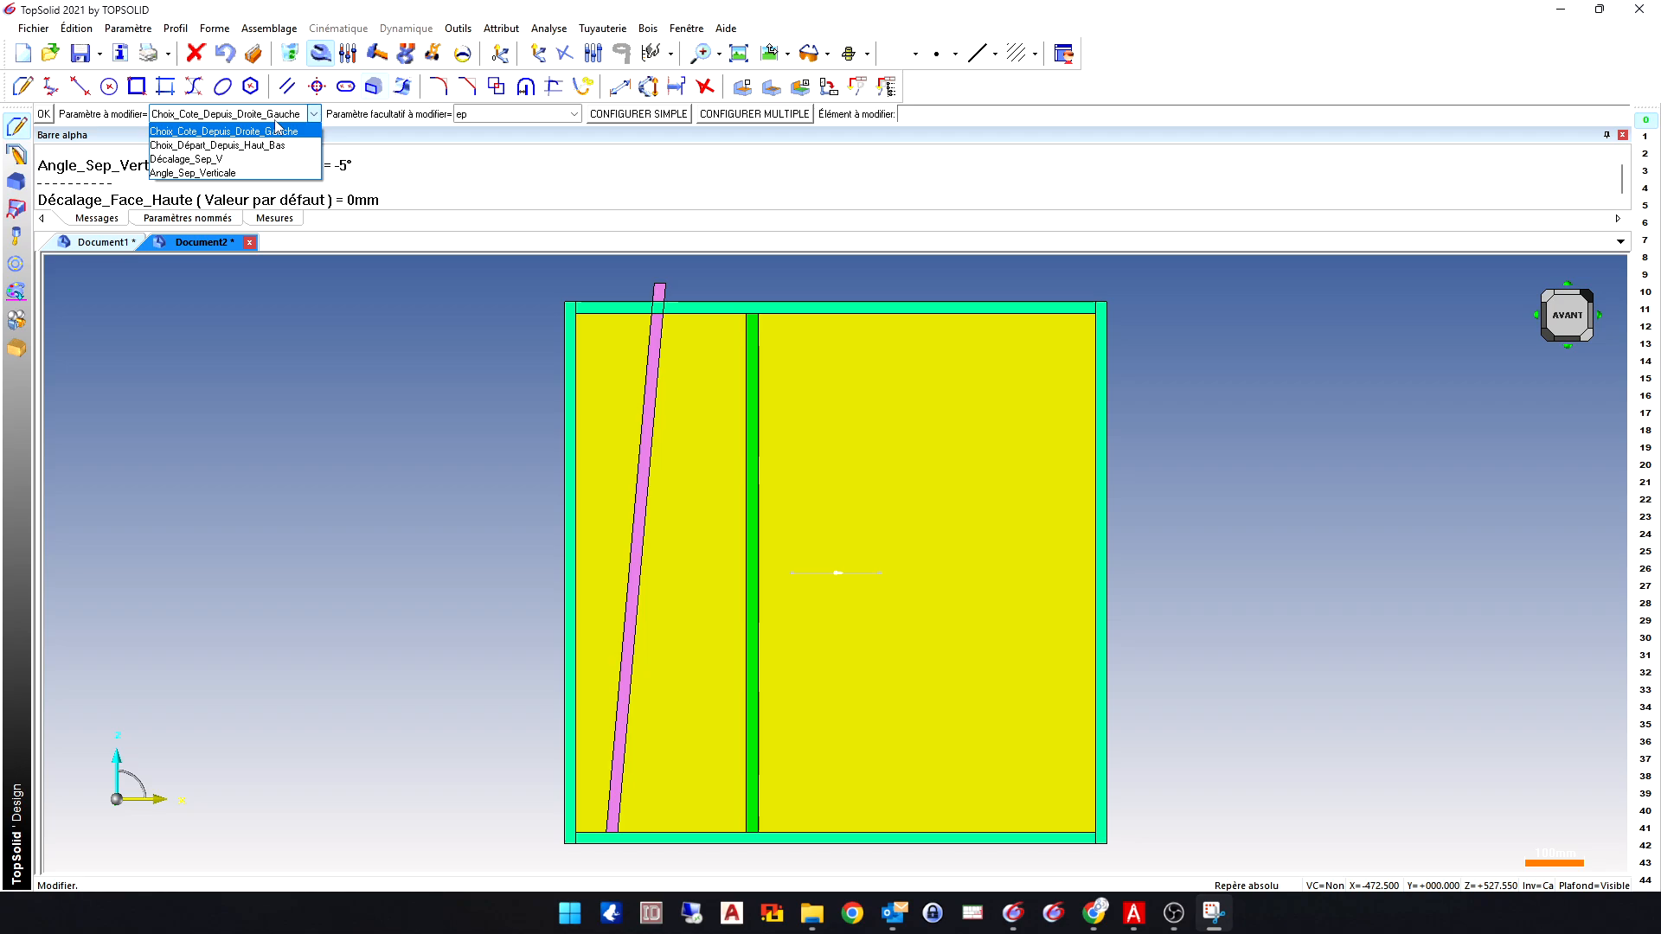
pyautogui.click(213, 172)
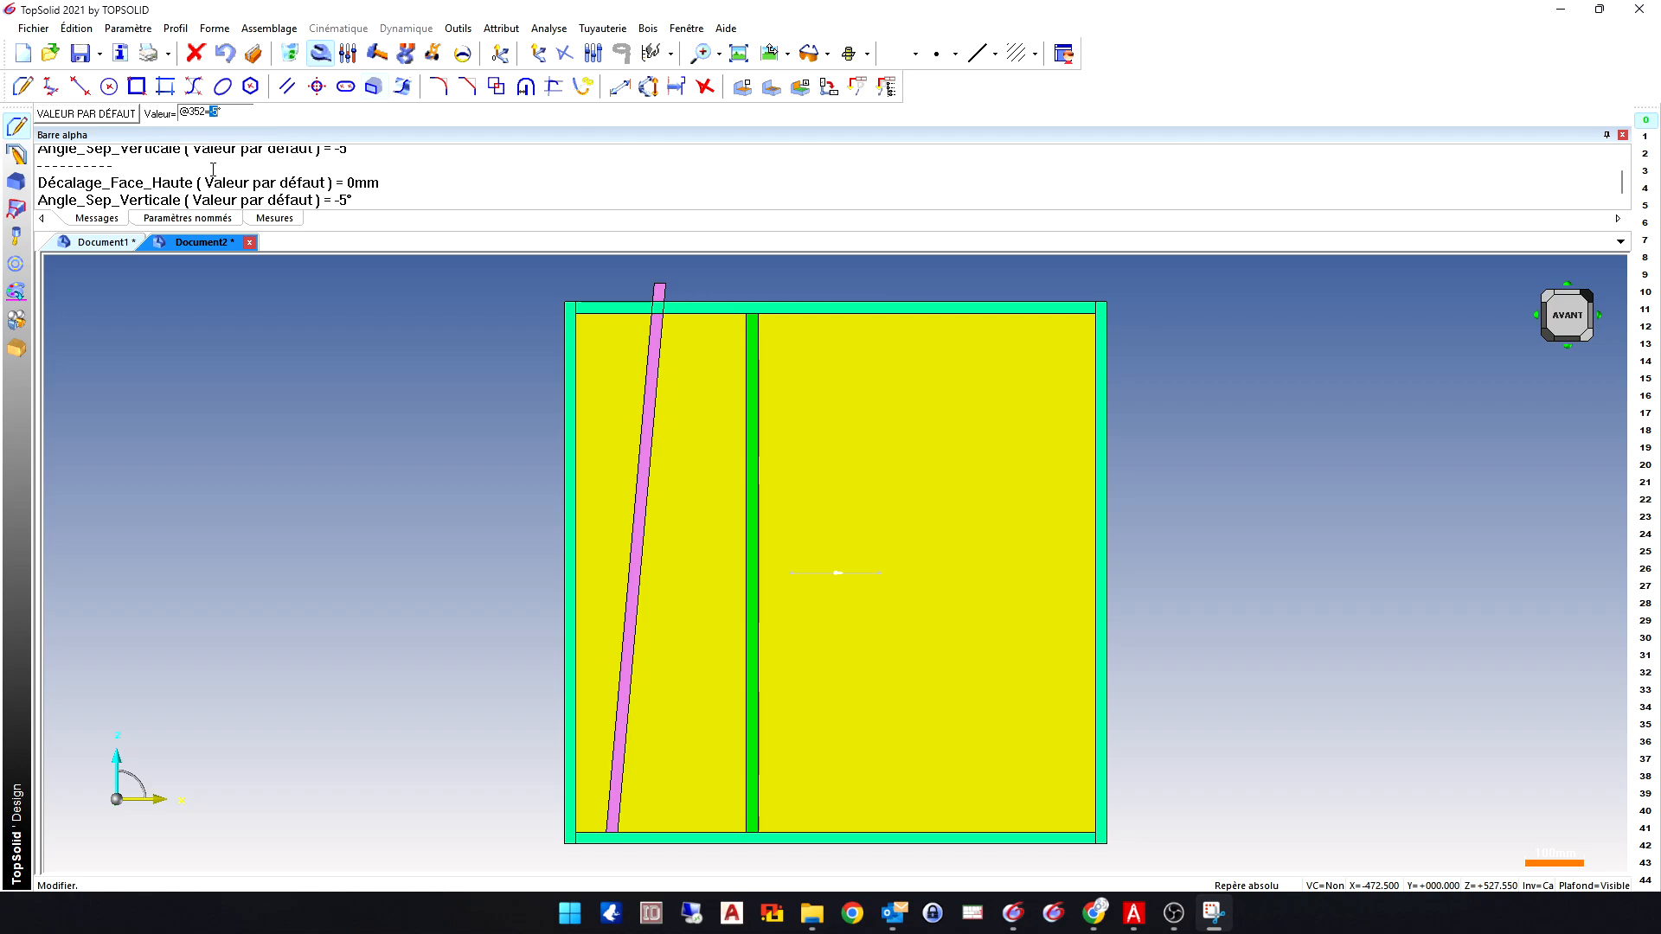
pyautogui.press('Return')
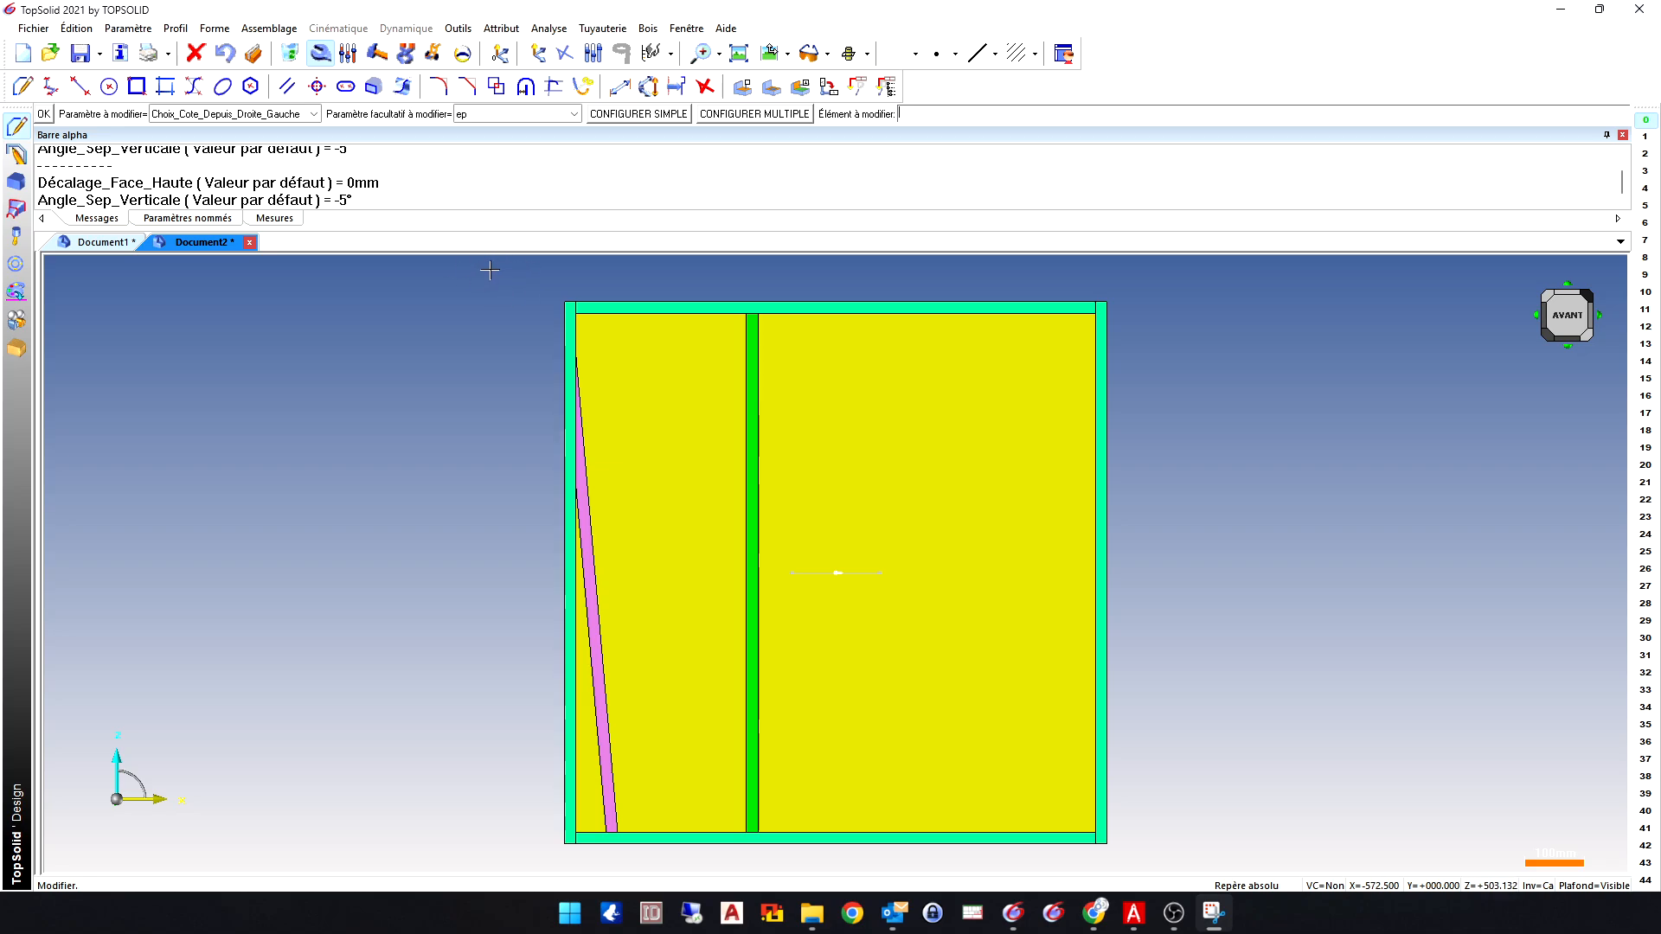
# - Try a Décalage_Face_Gauche of 15 mm on the inclined separator, then undo that offset
pyautogui.click(491, 114)
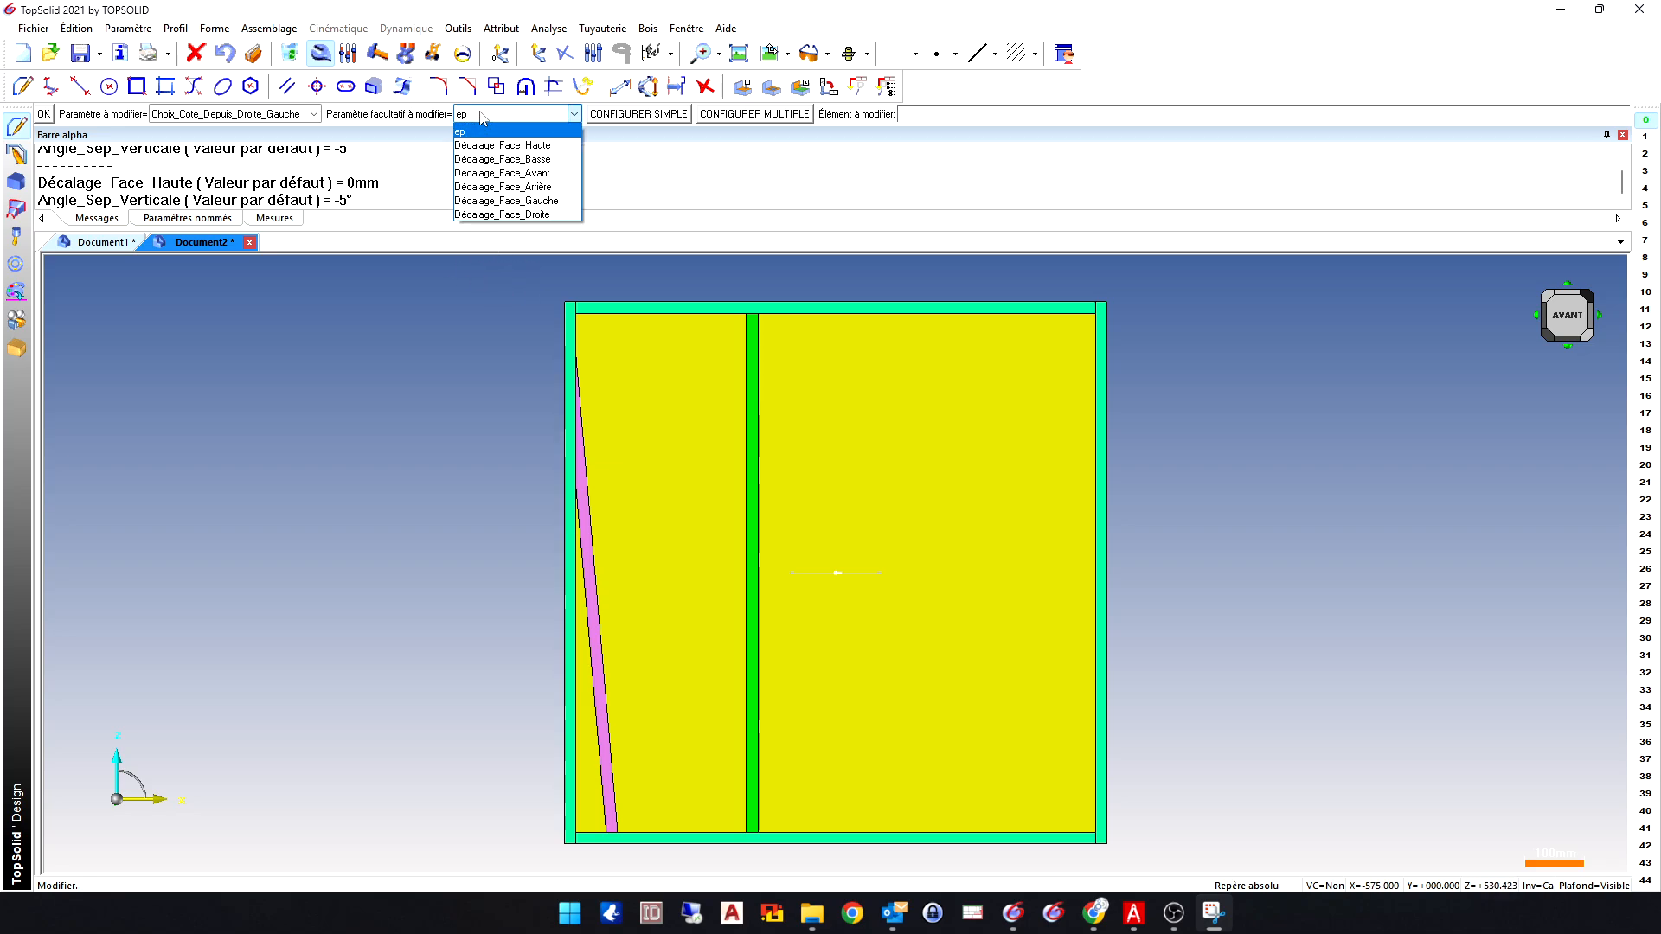
pyautogui.click(497, 204)
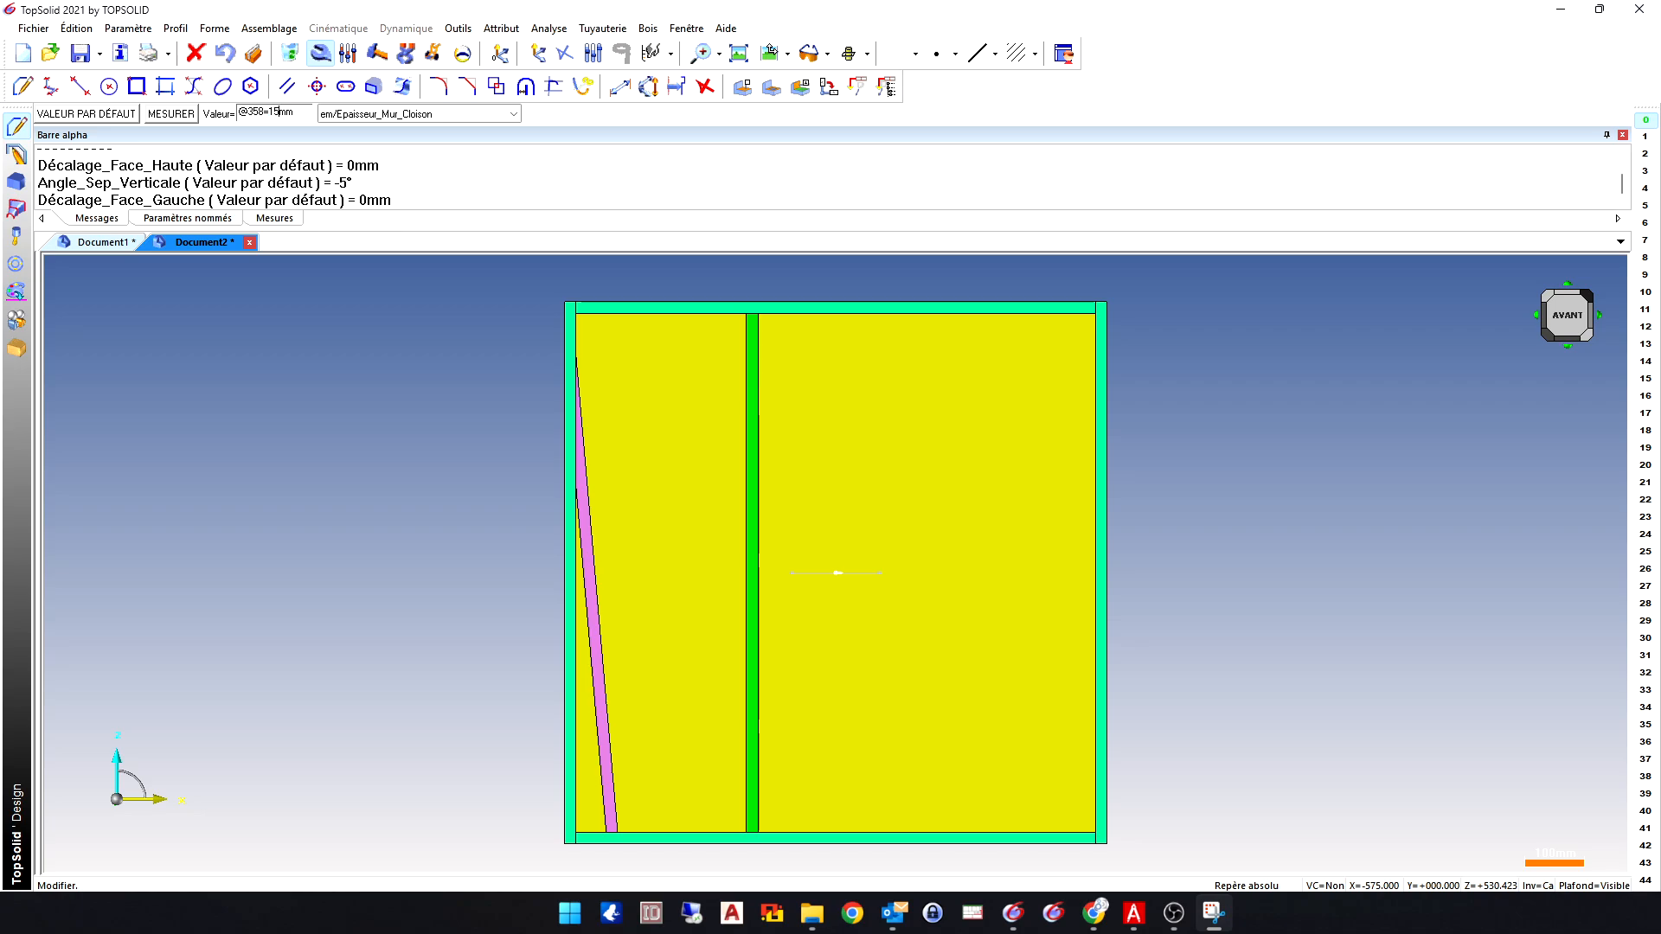
pyautogui.press('Return')
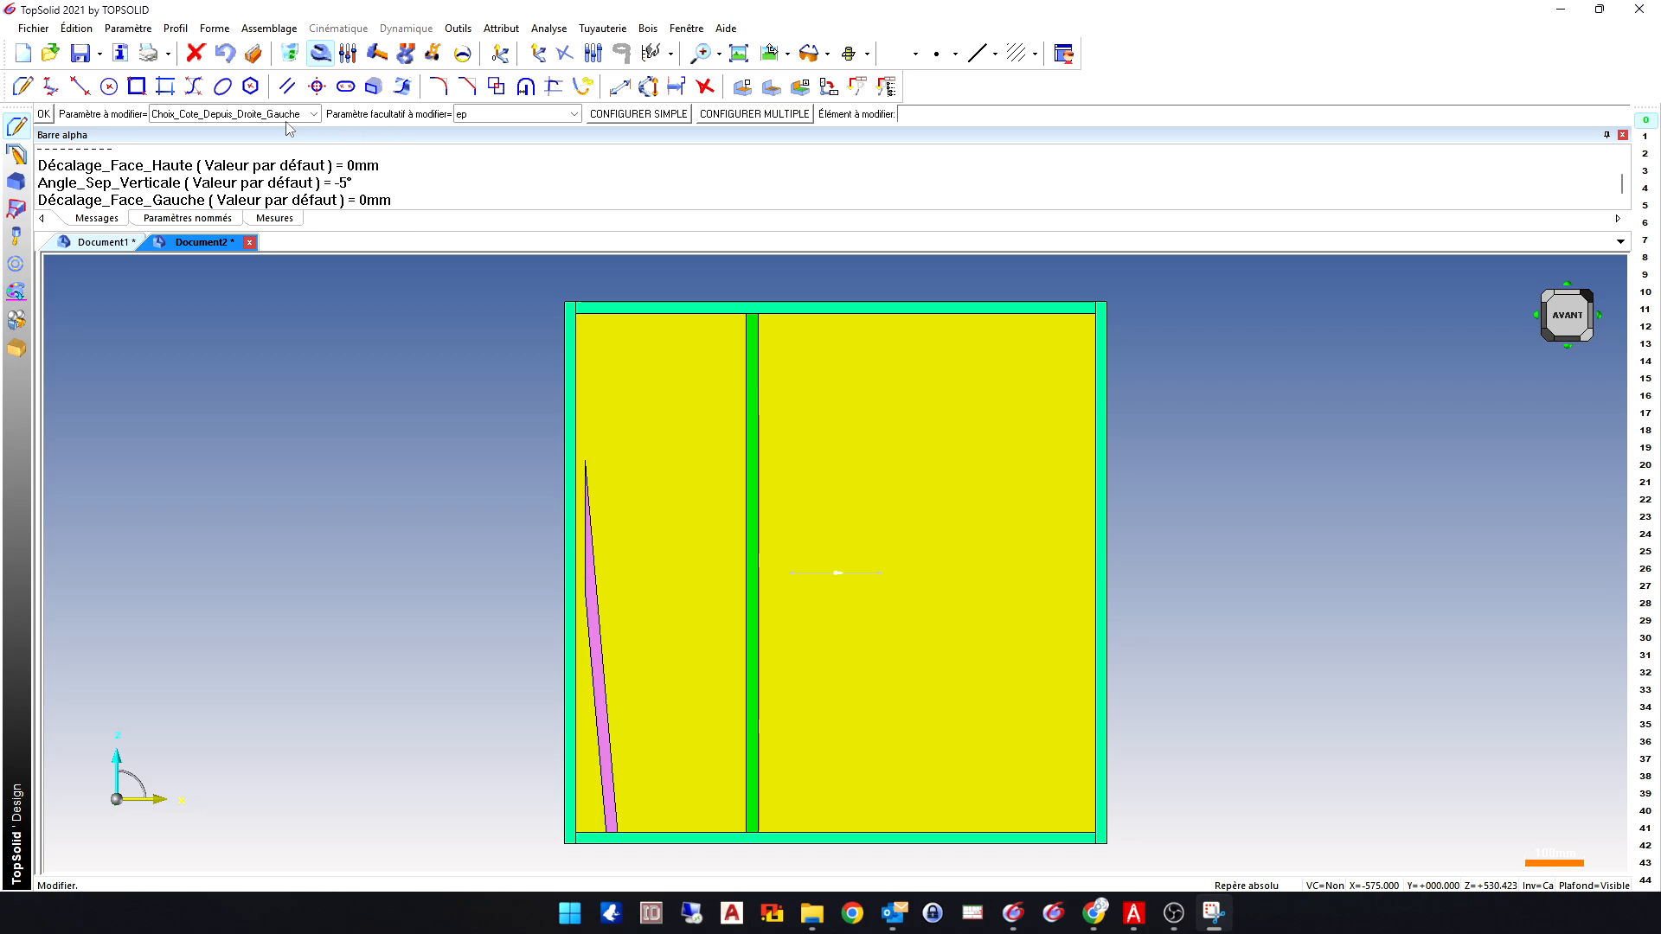
pyautogui.click(227, 57)
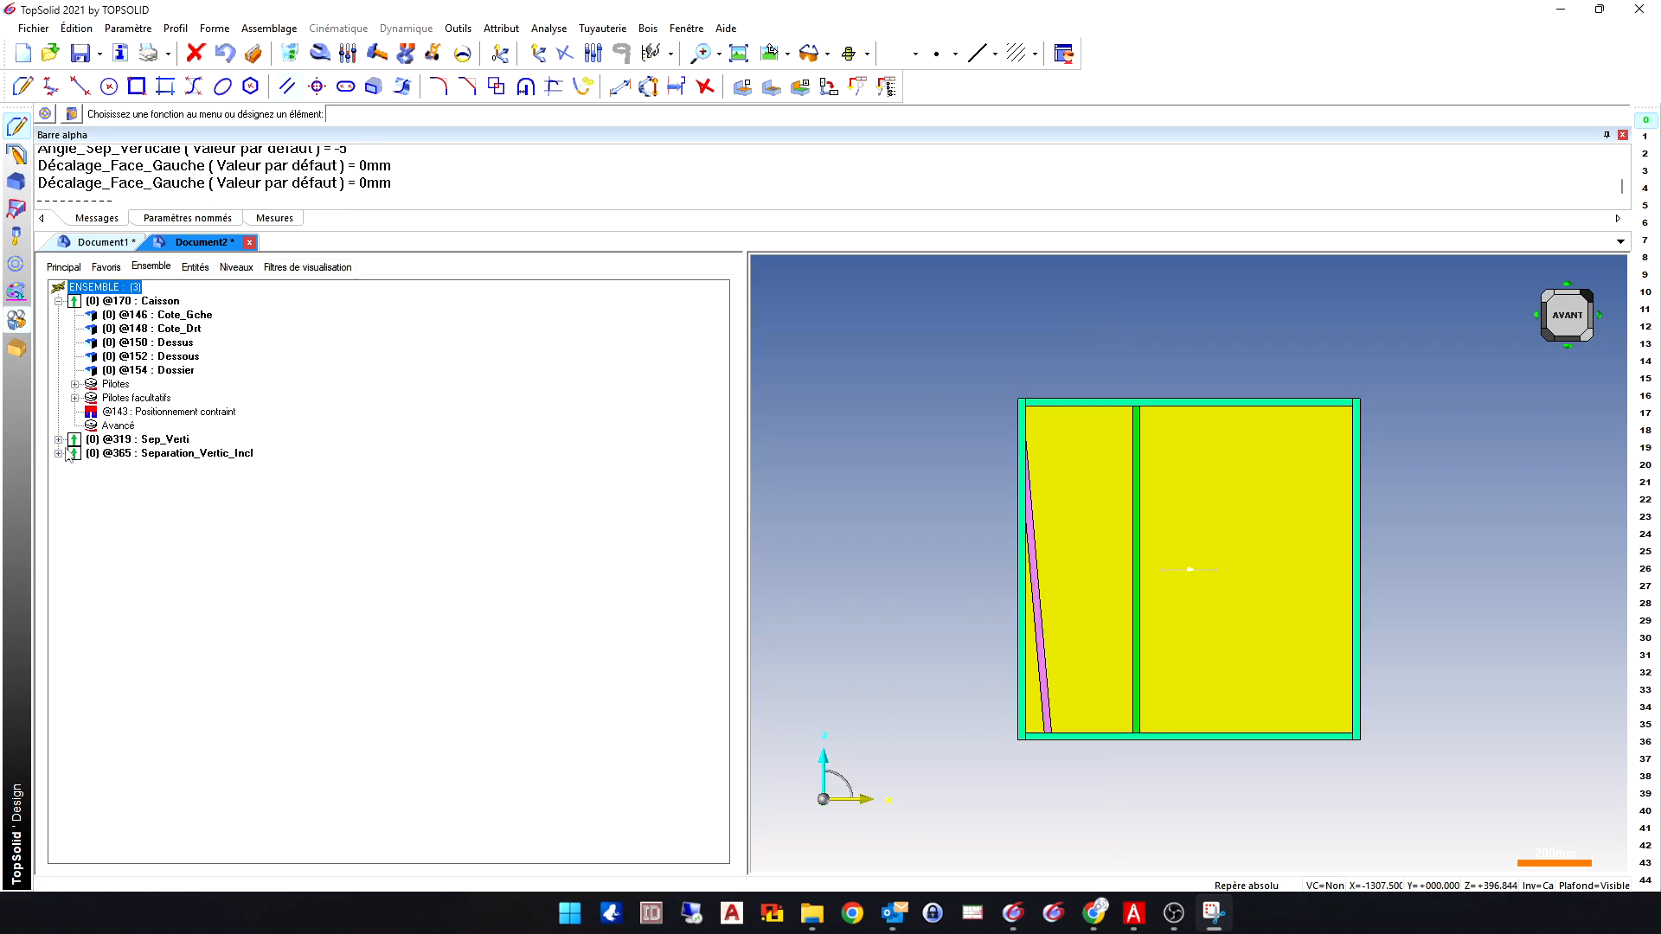
# - Expand Separation_Vertic_Incl in the assembly tree, highlight its part in the model and collapse the Caisson branch
pyautogui.click(59, 454)
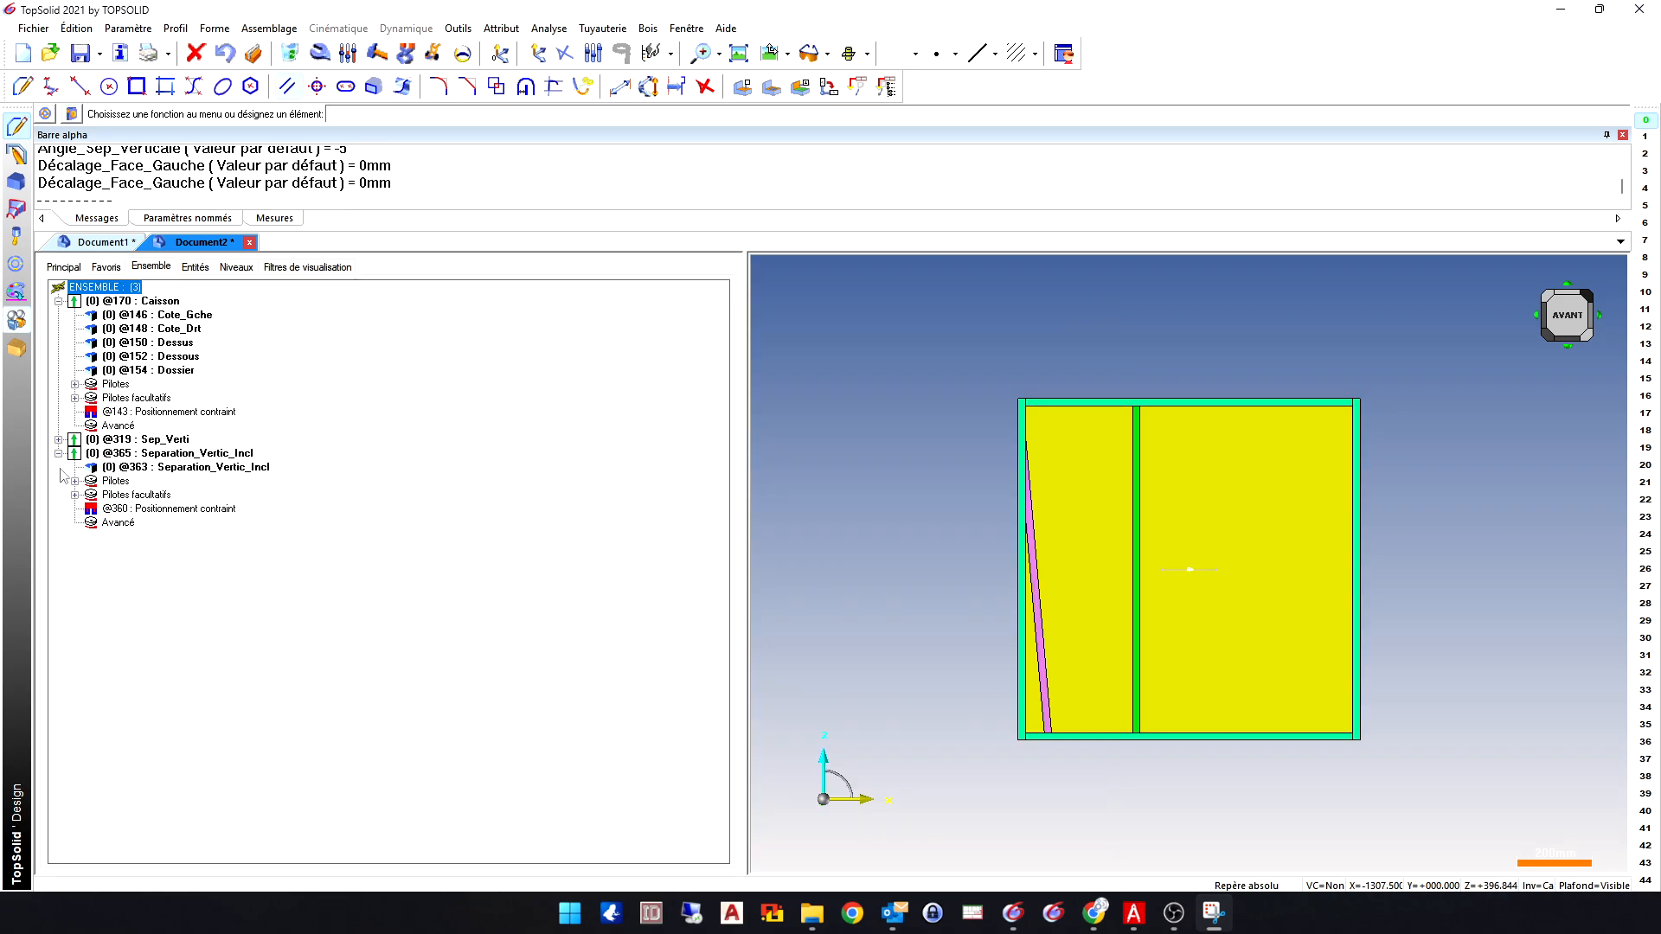
pyautogui.click(169, 468)
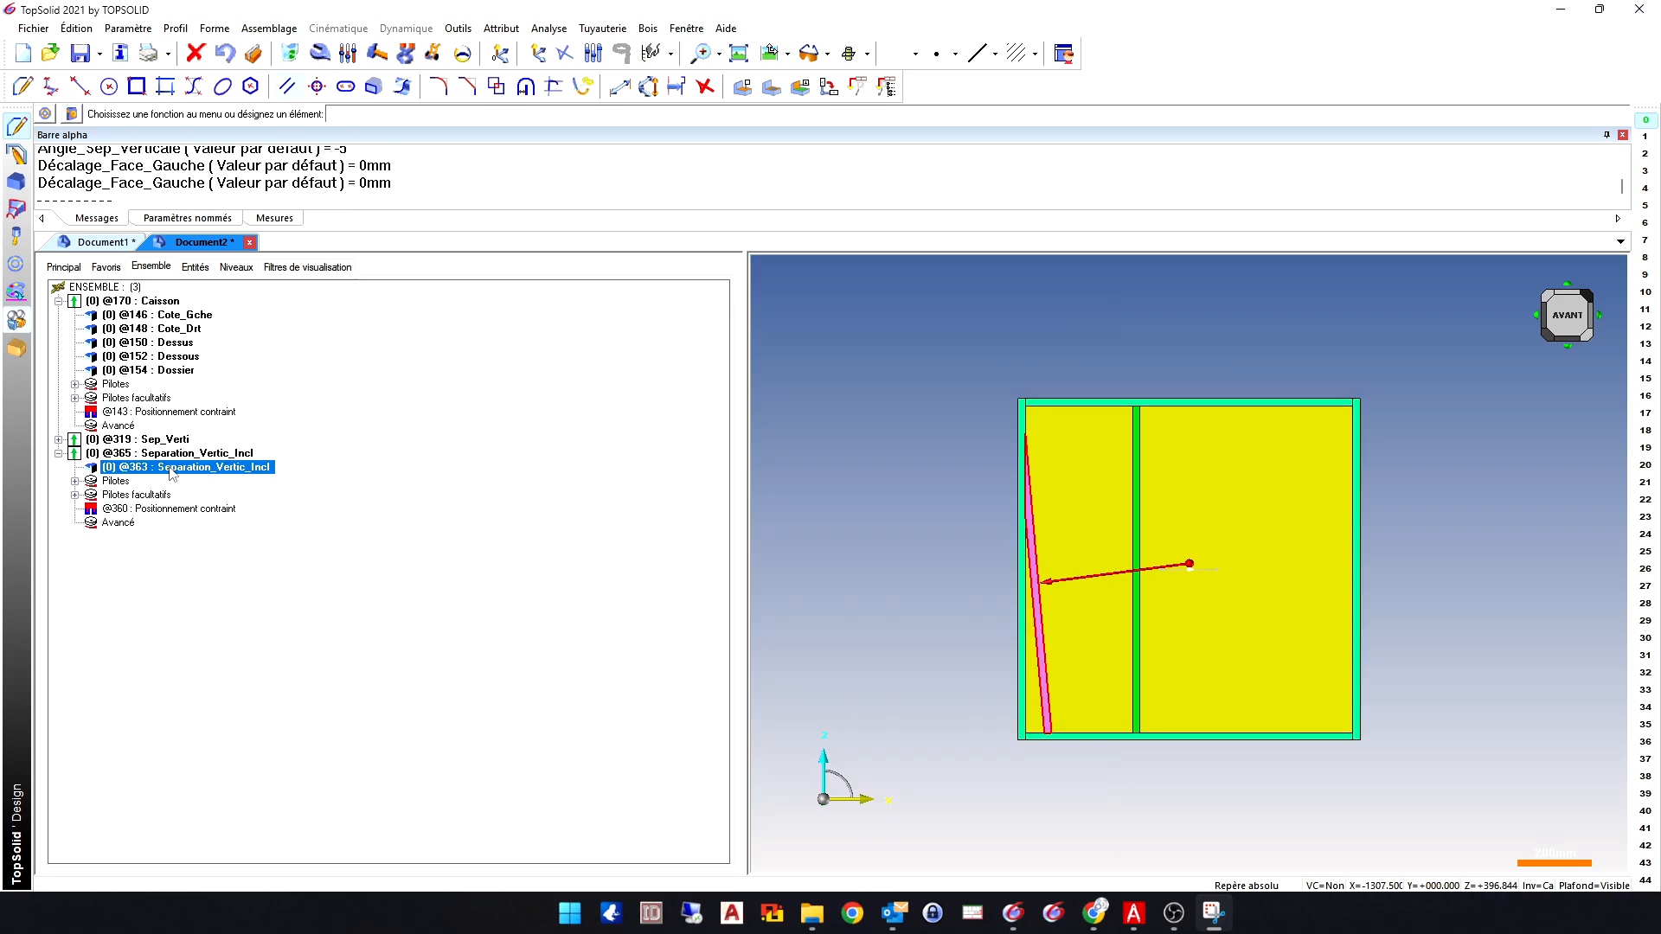
pyautogui.click(58, 301)
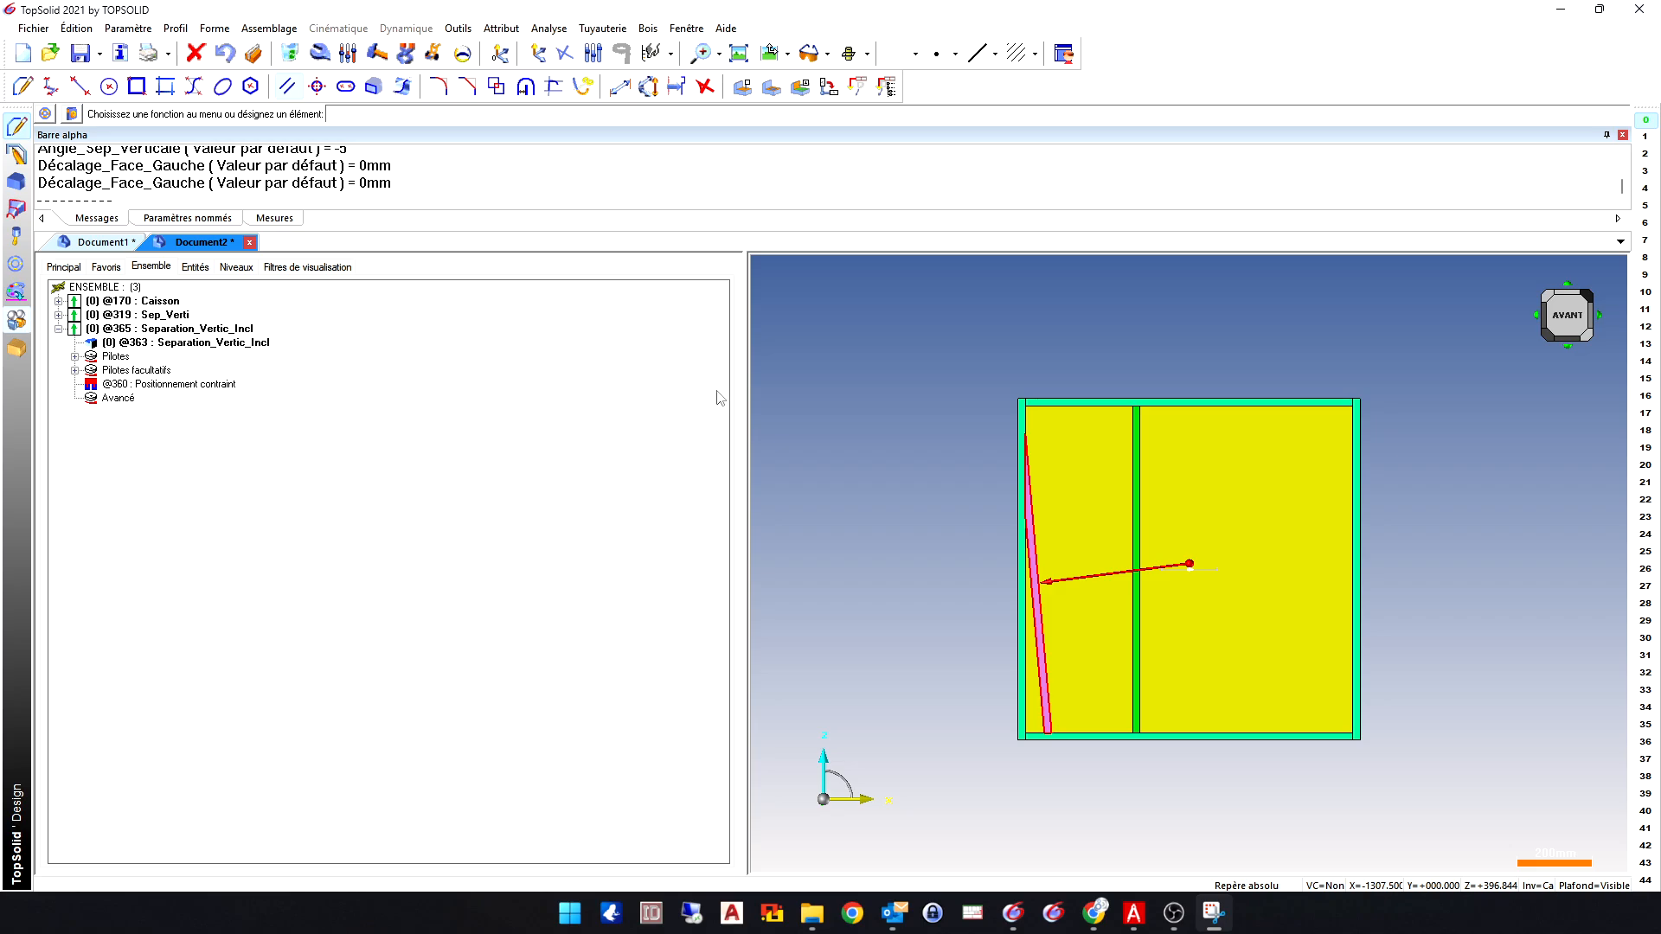
# - Preview the Sep_Verticale and Sep_Verticale_Inclinee standard components in the Corps_Meuble family without inserting either
pyautogui.hotkey('ctrl', 'i')
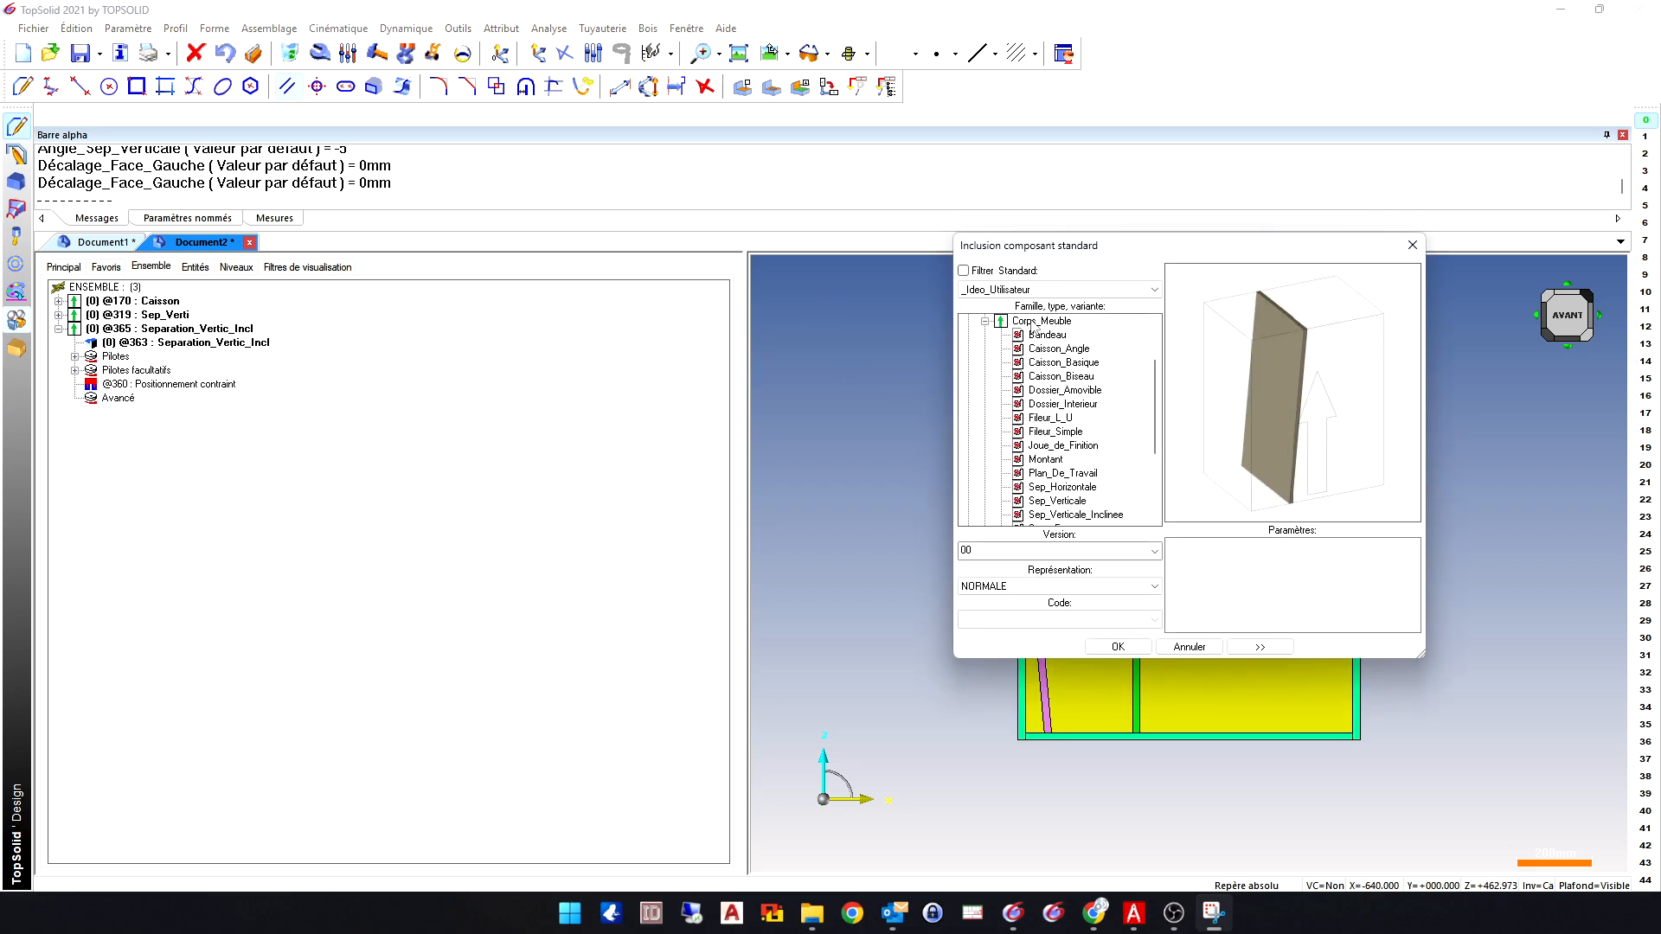
pyautogui.click(1035, 325)
pyautogui.click(1070, 502)
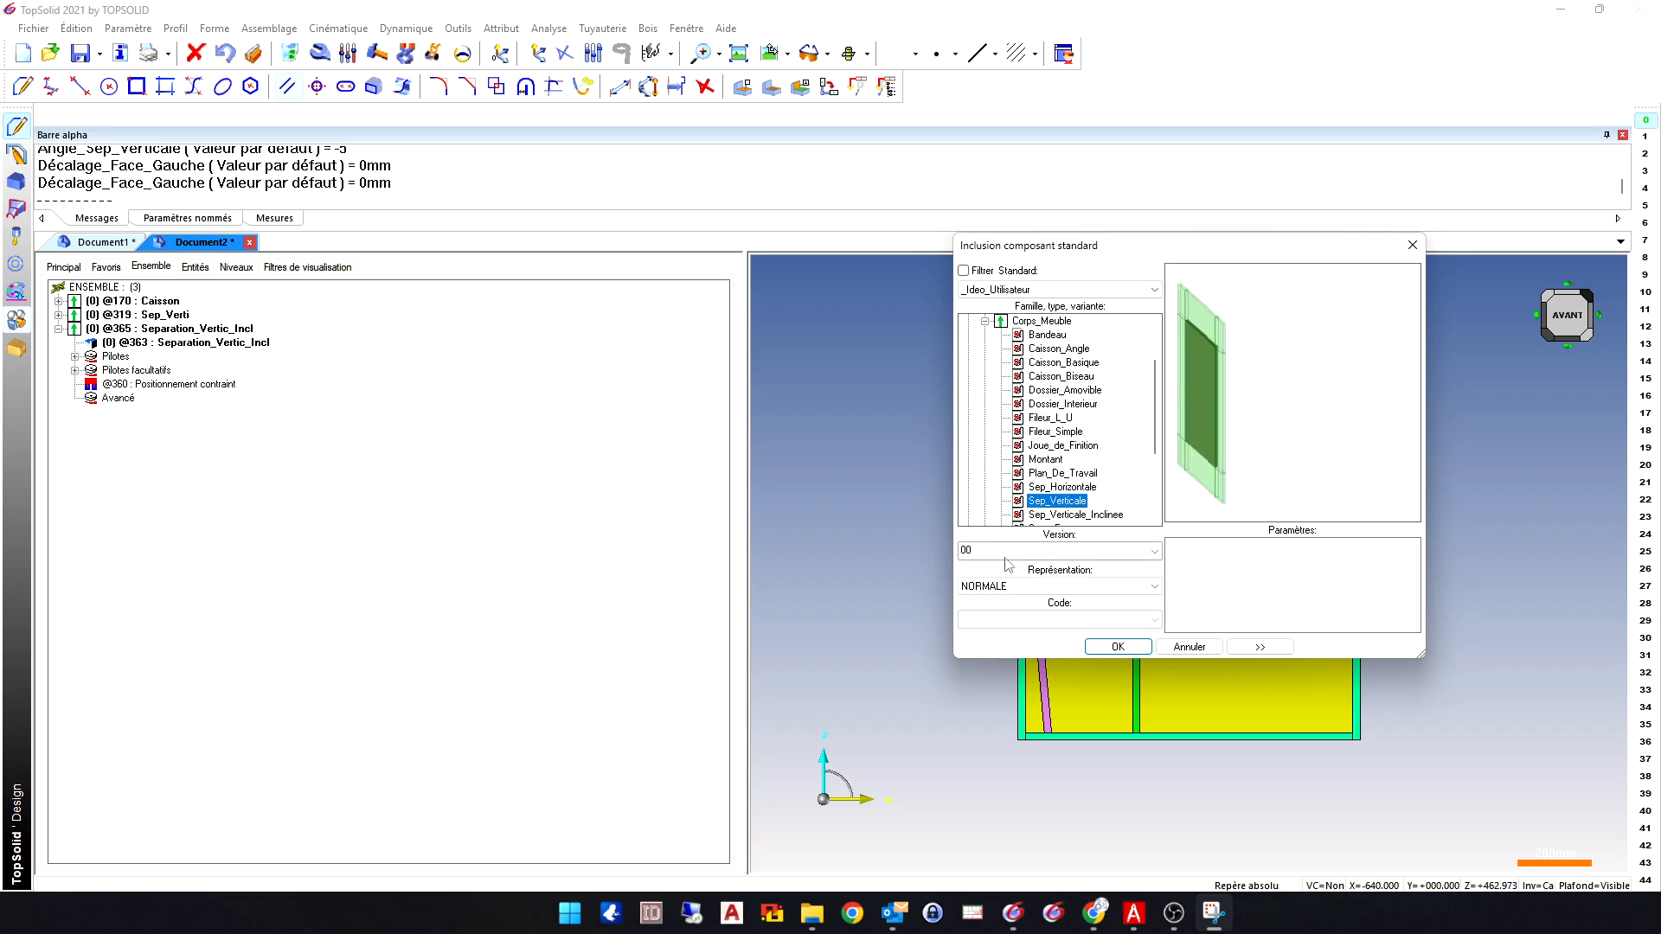
pyautogui.click(1073, 515)
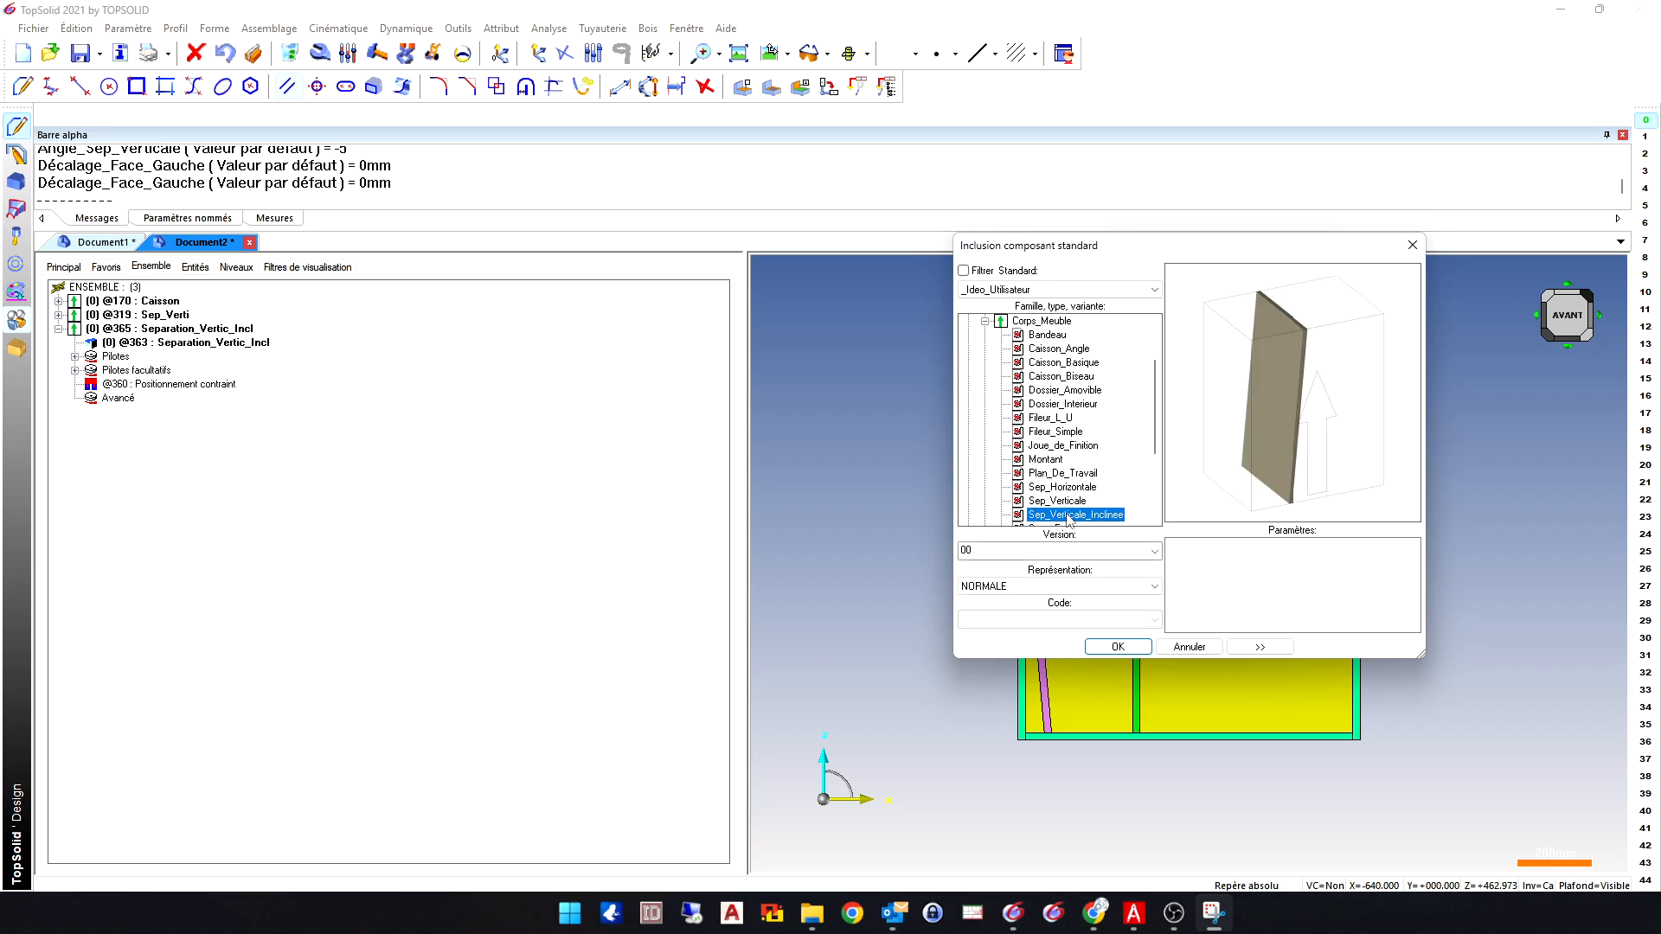
pyautogui.click(1189, 647)
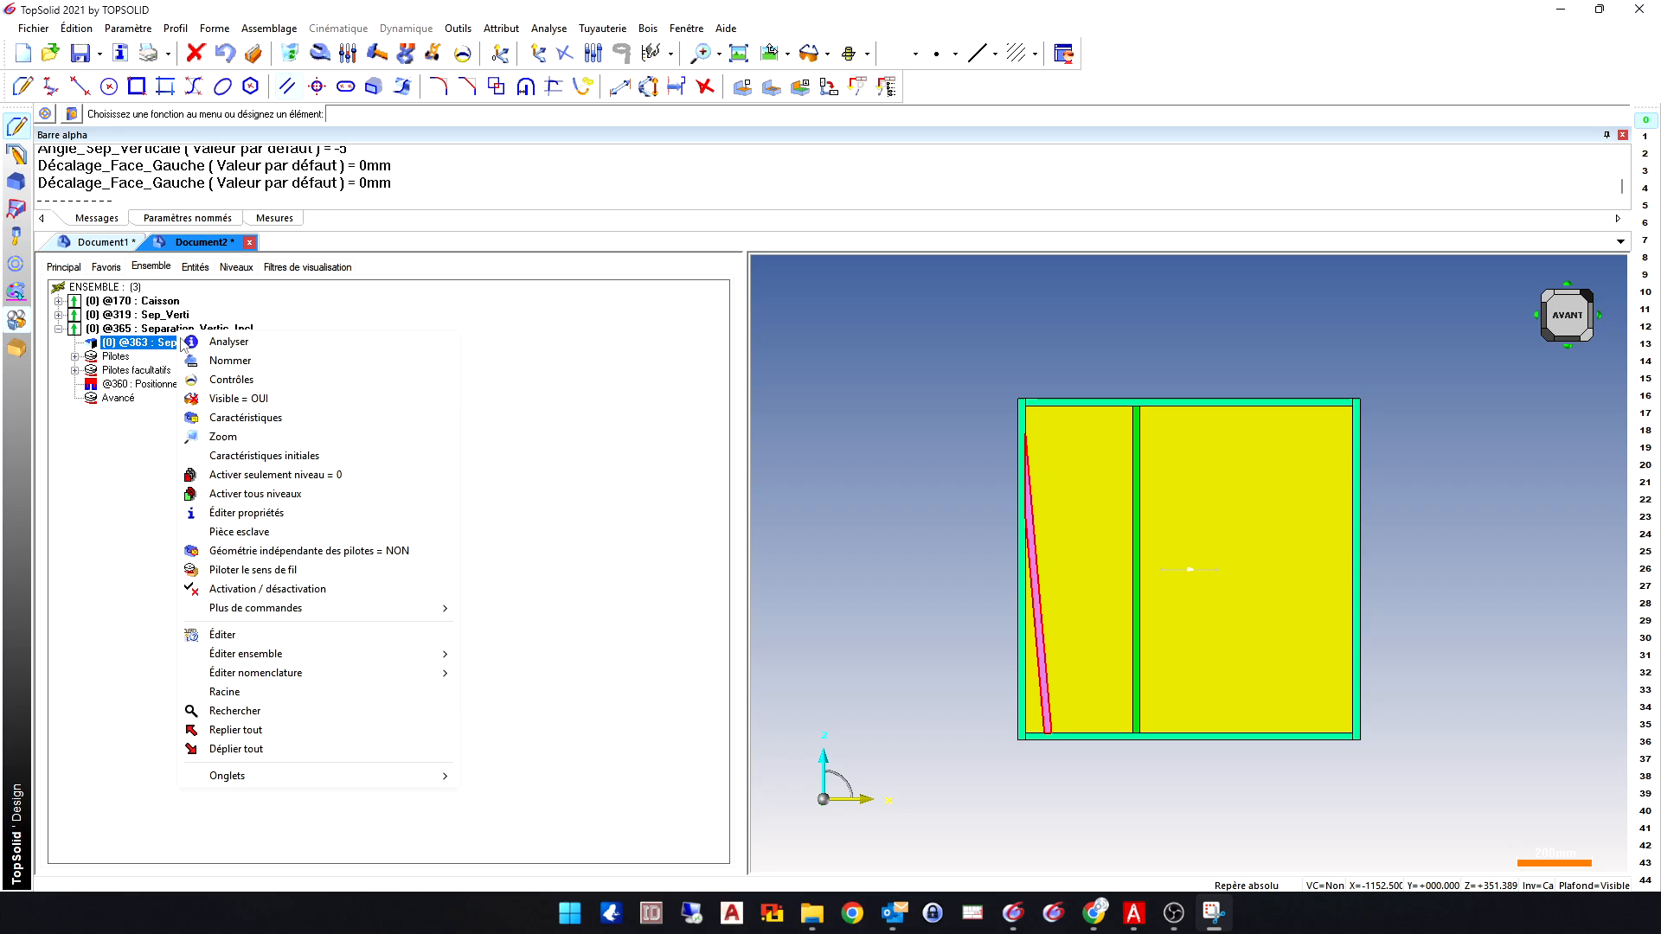
# - Open the characteristics of the Separation_Vertic_Incl part and examine the part types it uses
pyautogui.click(234, 417)
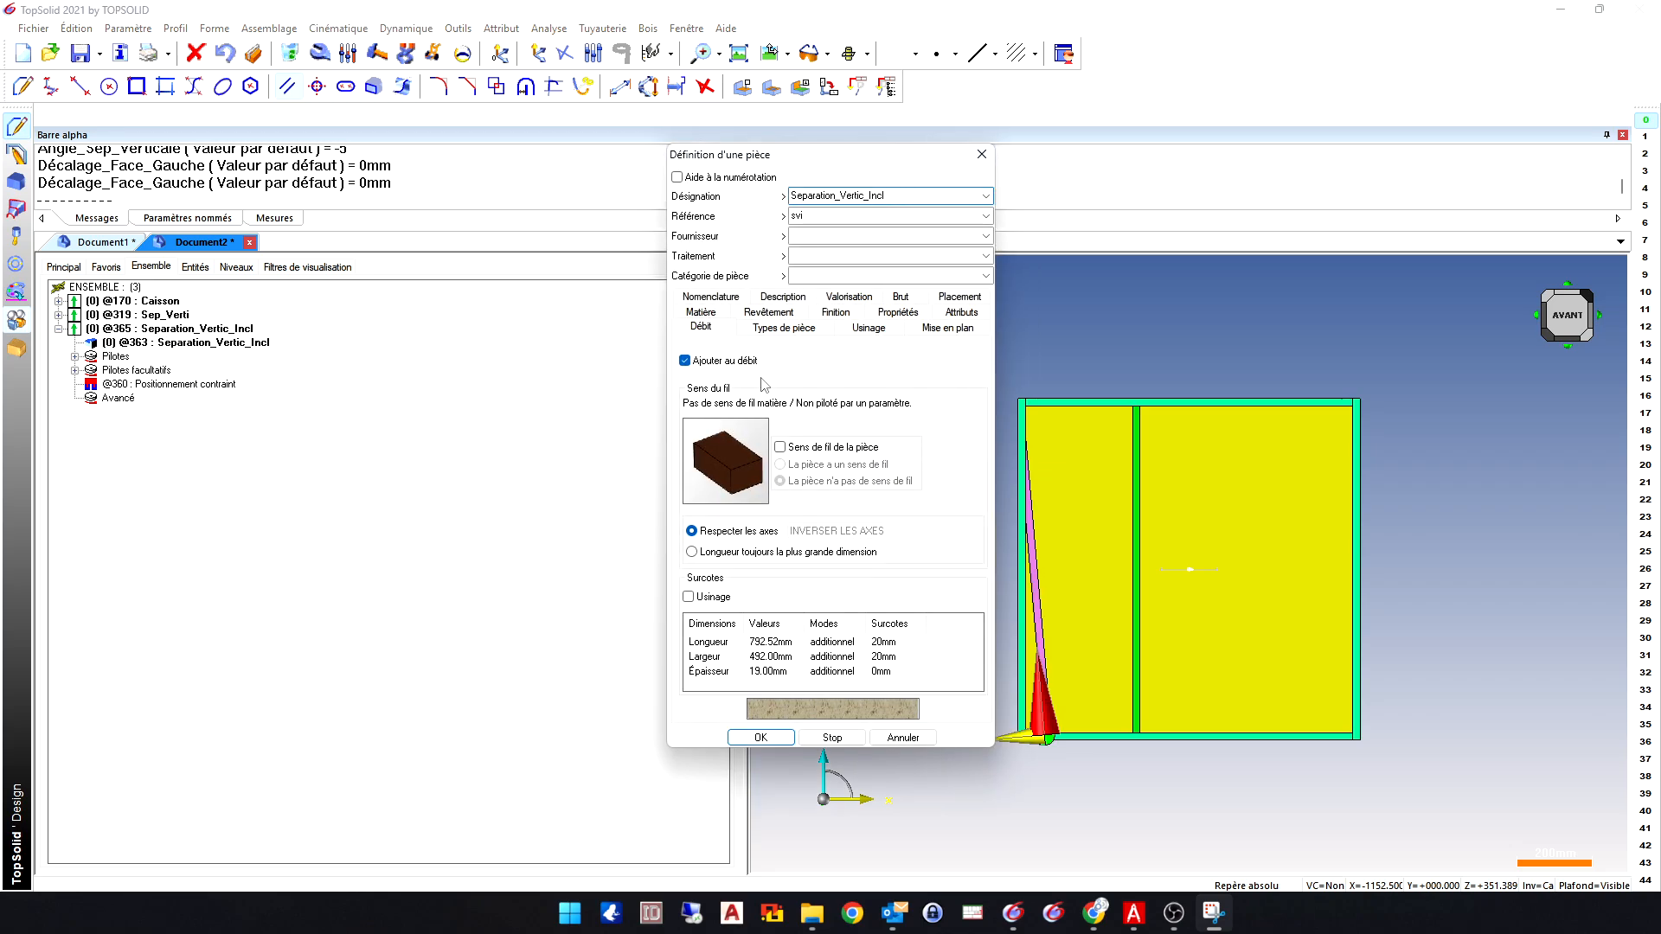
pyautogui.click(784, 327)
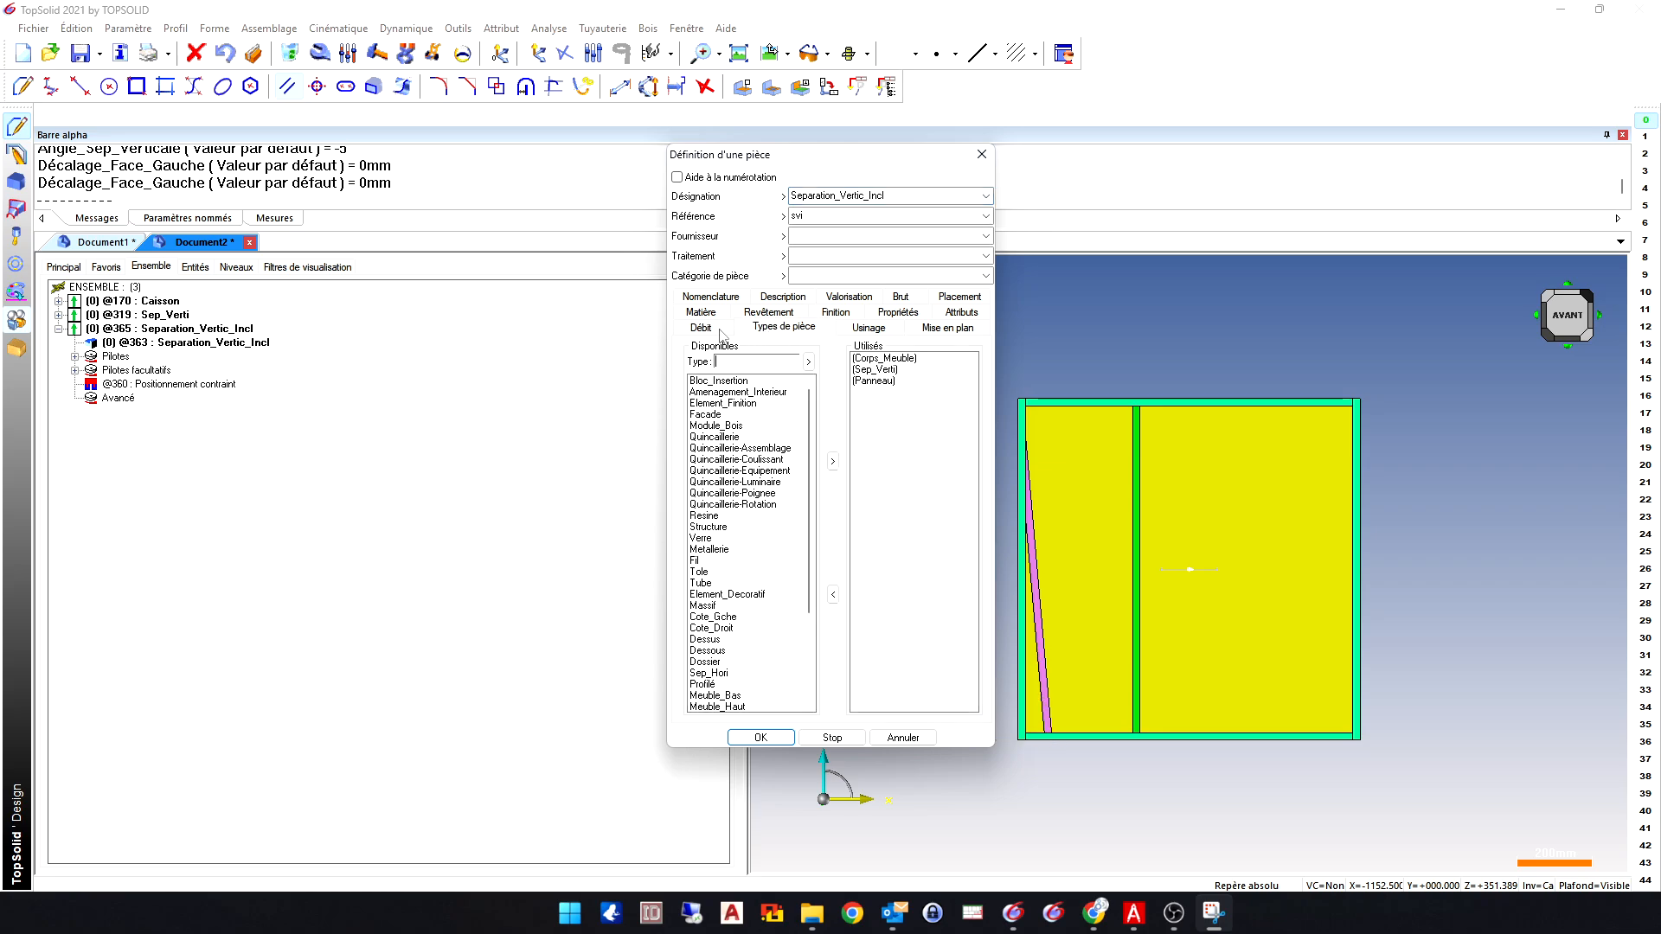
pyautogui.click(879, 382)
pyautogui.click(892, 372)
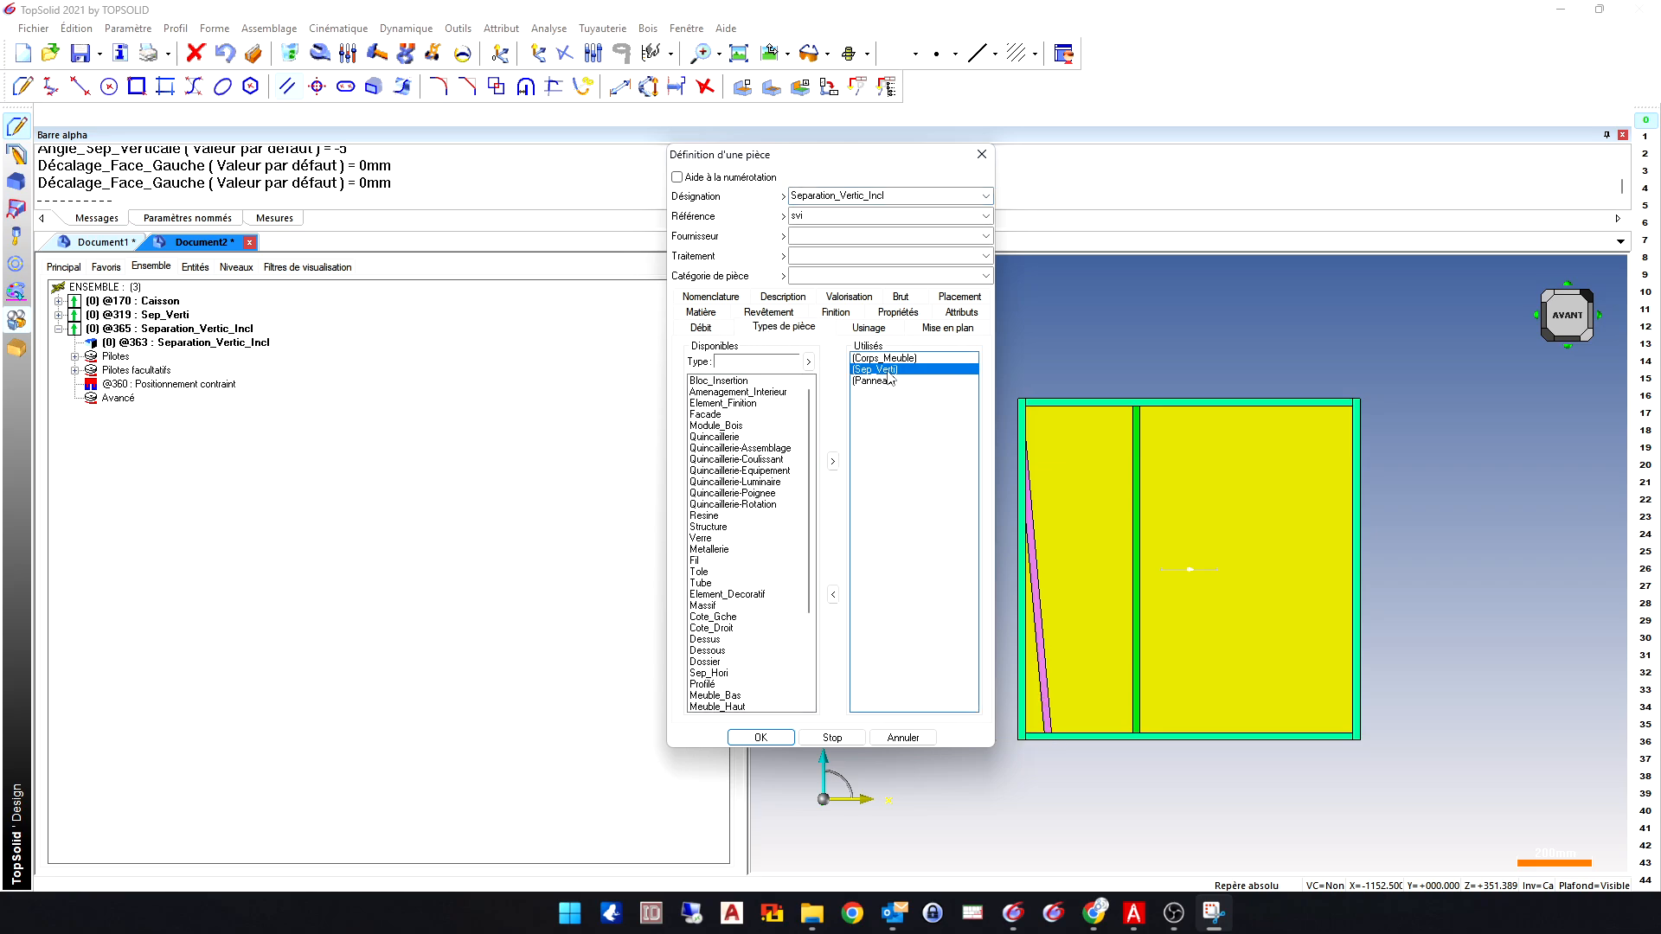
pyautogui.click(889, 362)
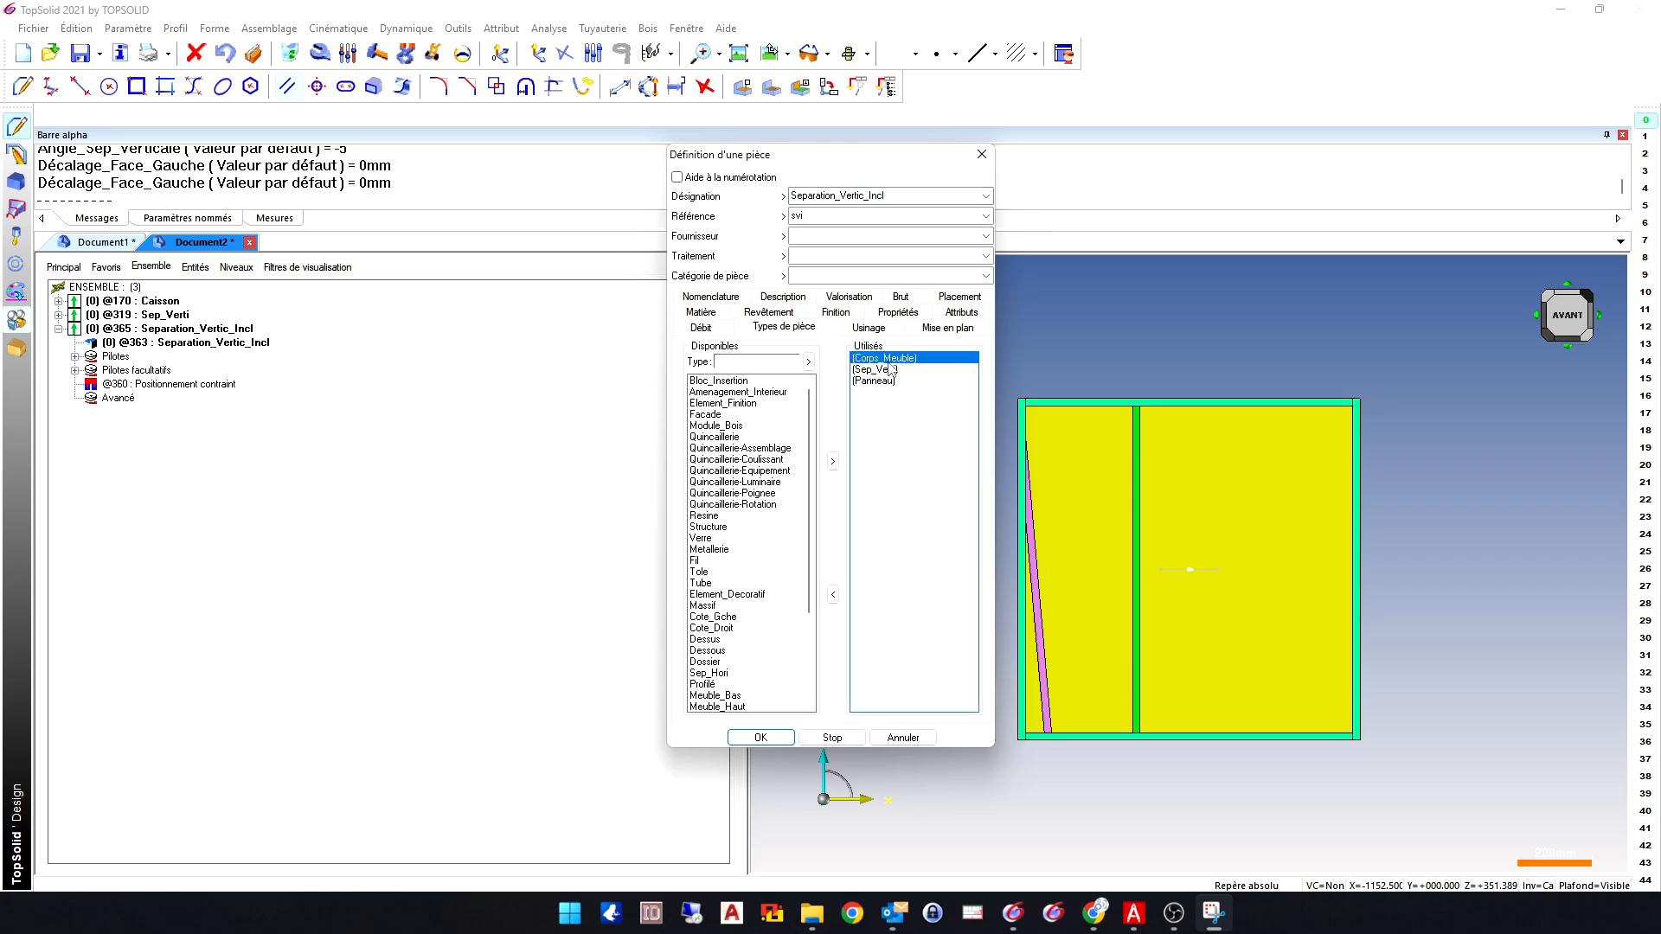
# - Review the inclined separator's machining, material, description and cutting-list dimensions in the part definition
pyautogui.click(869, 329)
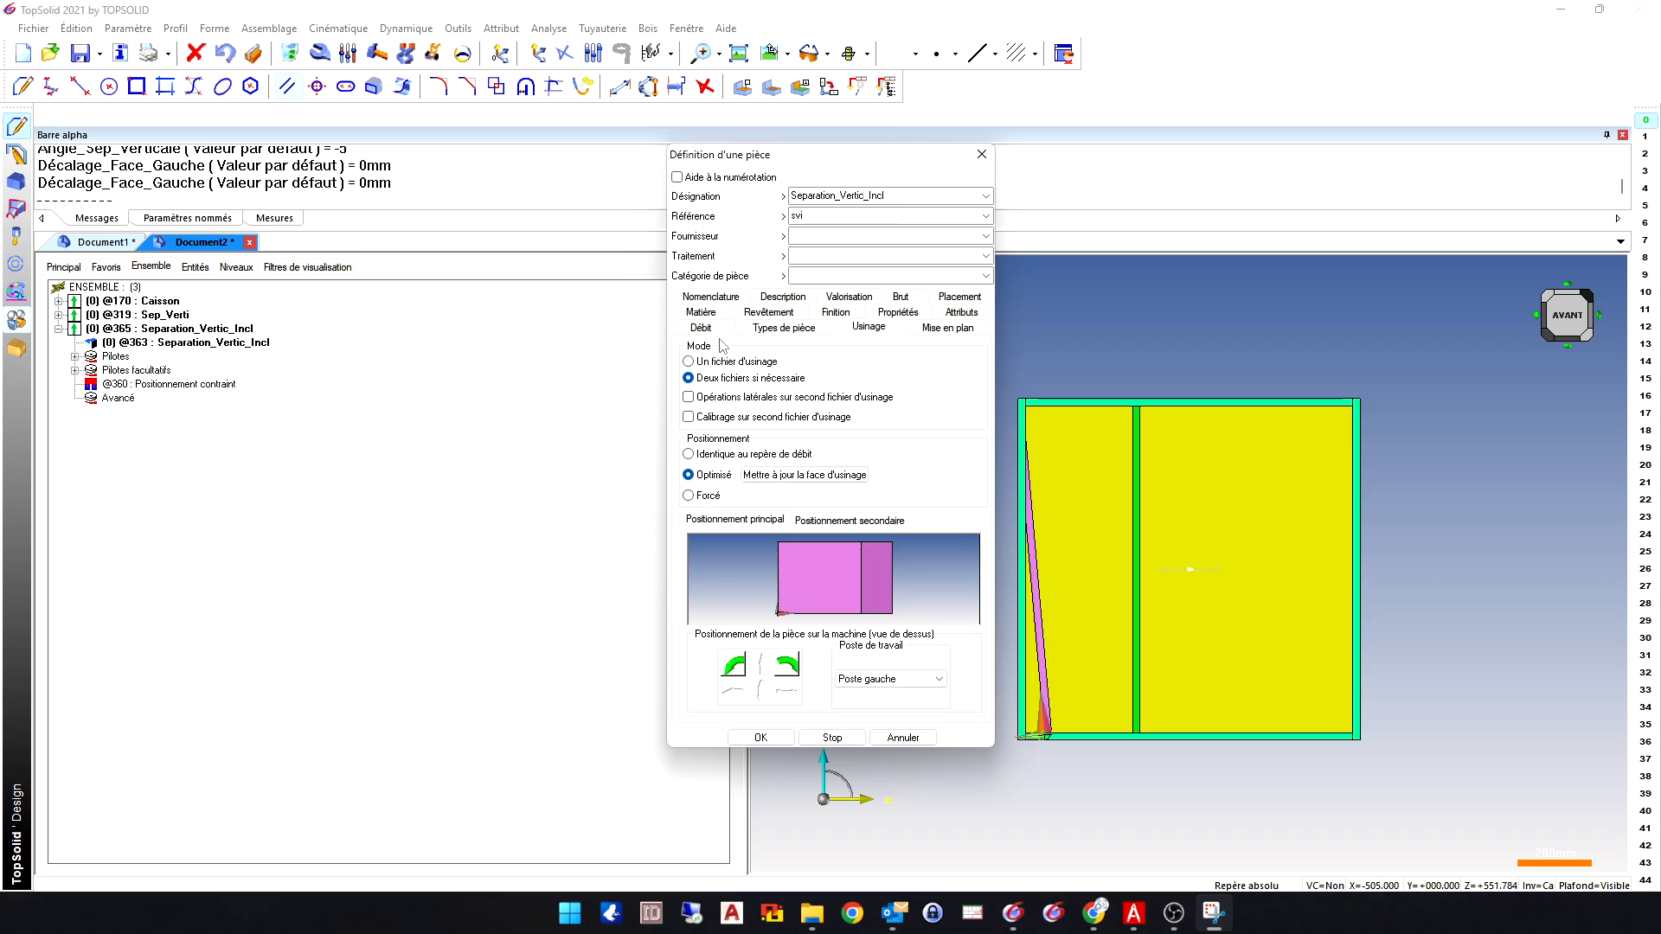
pyautogui.click(703, 313)
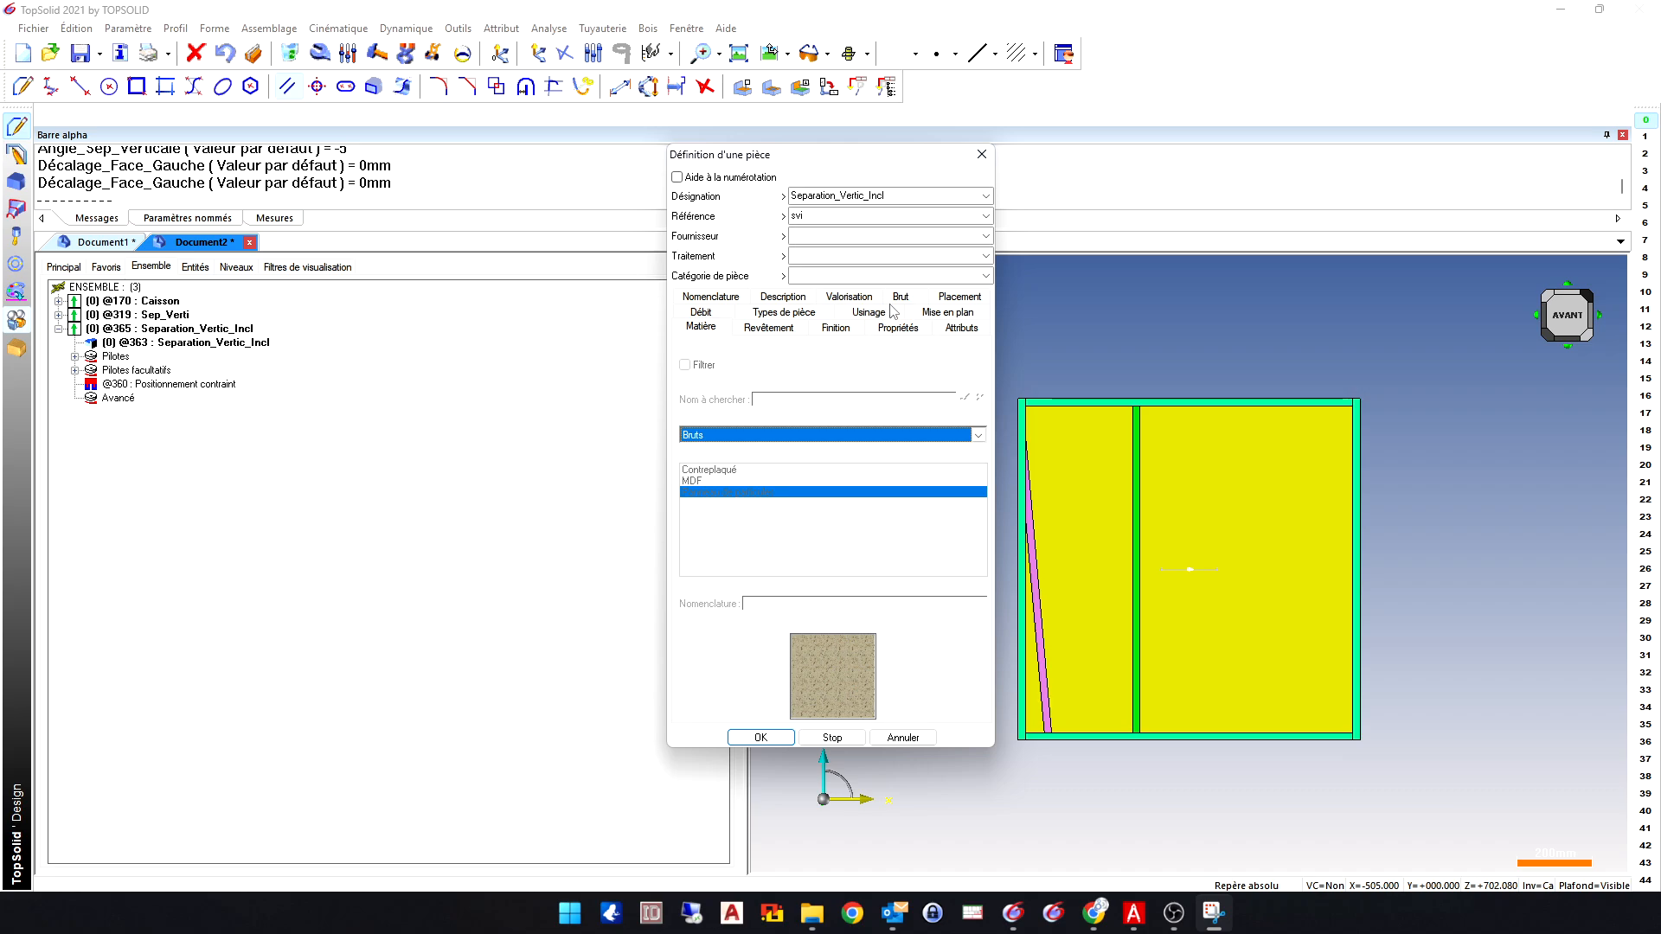
pyautogui.click(783, 298)
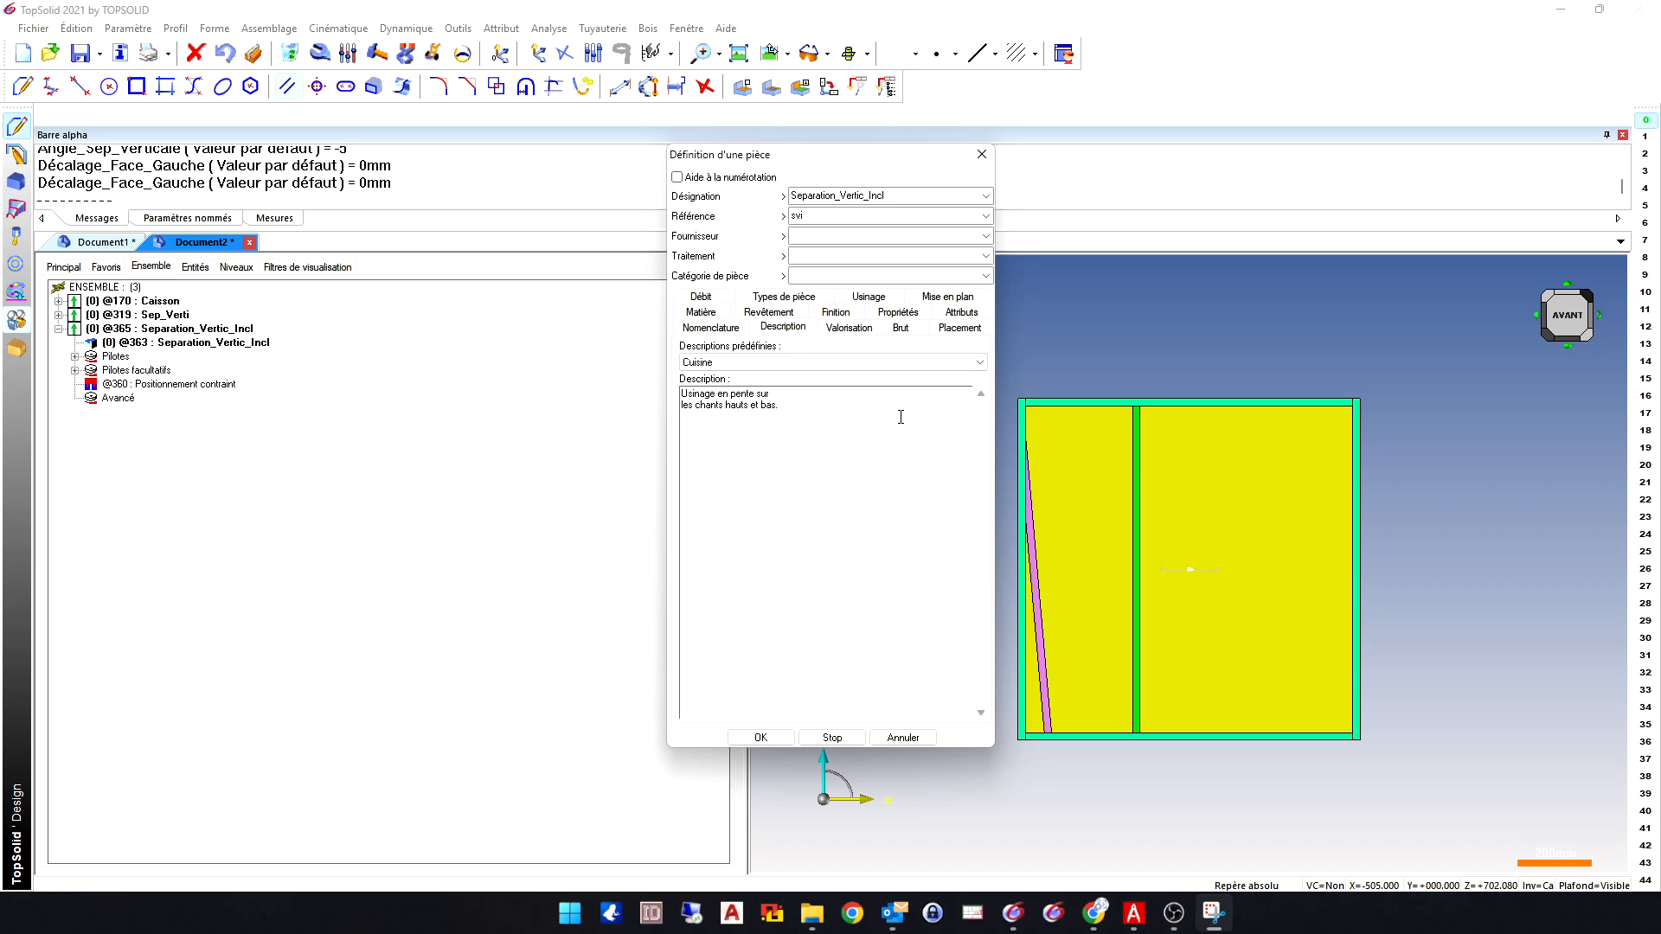
pyautogui.click(702, 298)
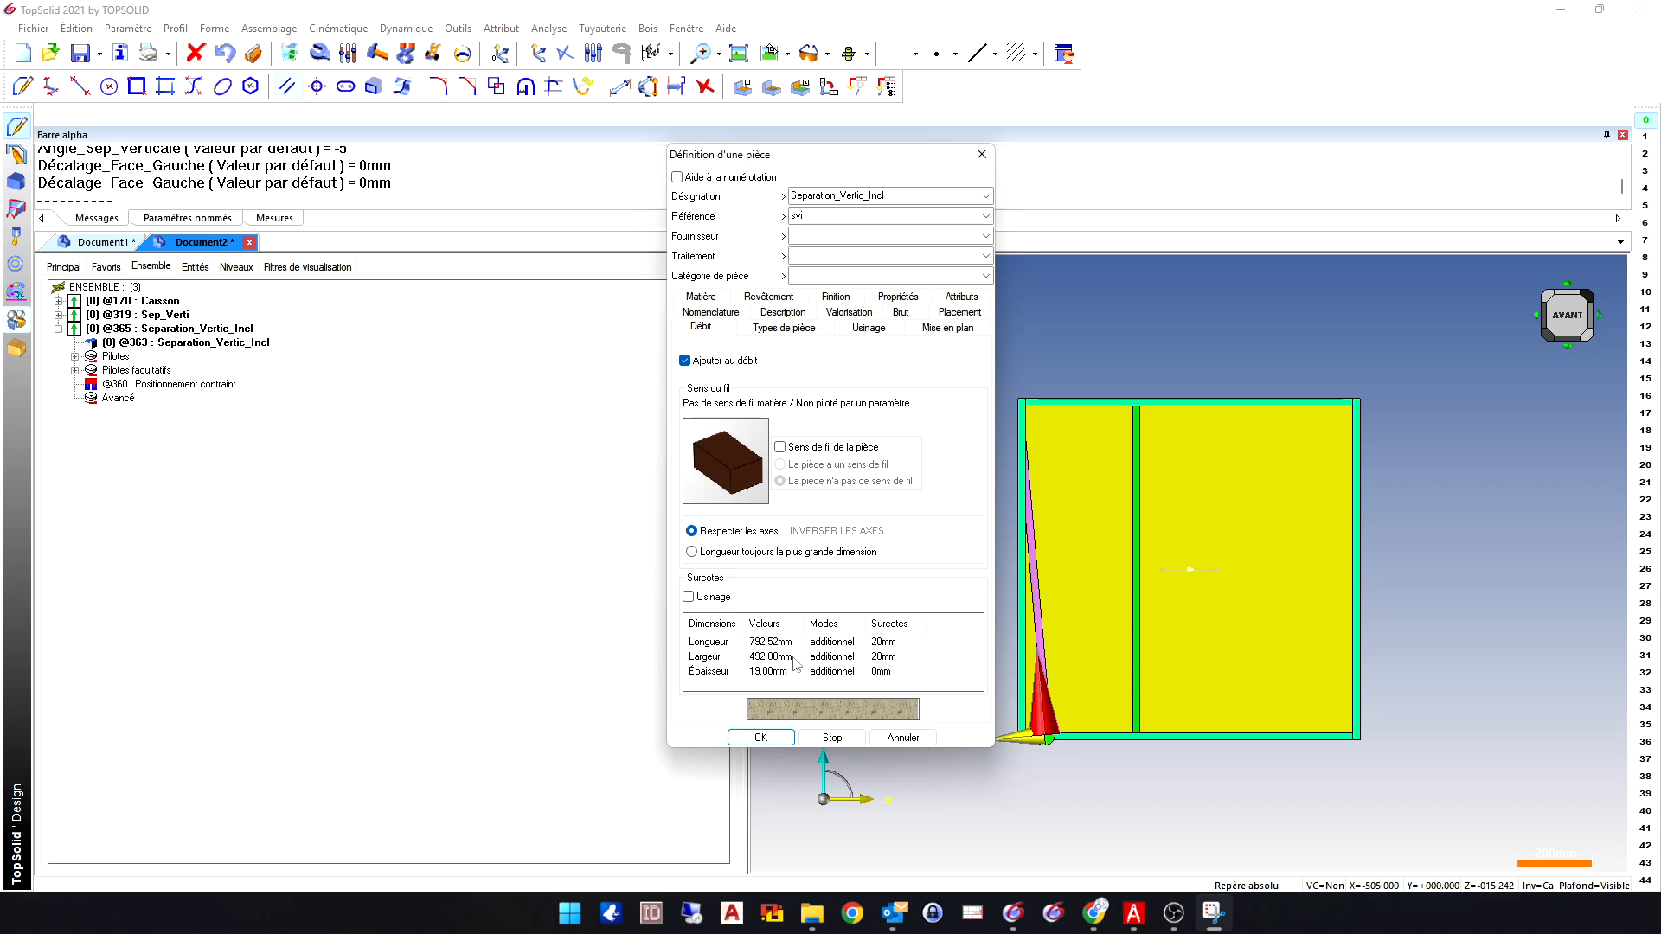
pyautogui.click(757, 643)
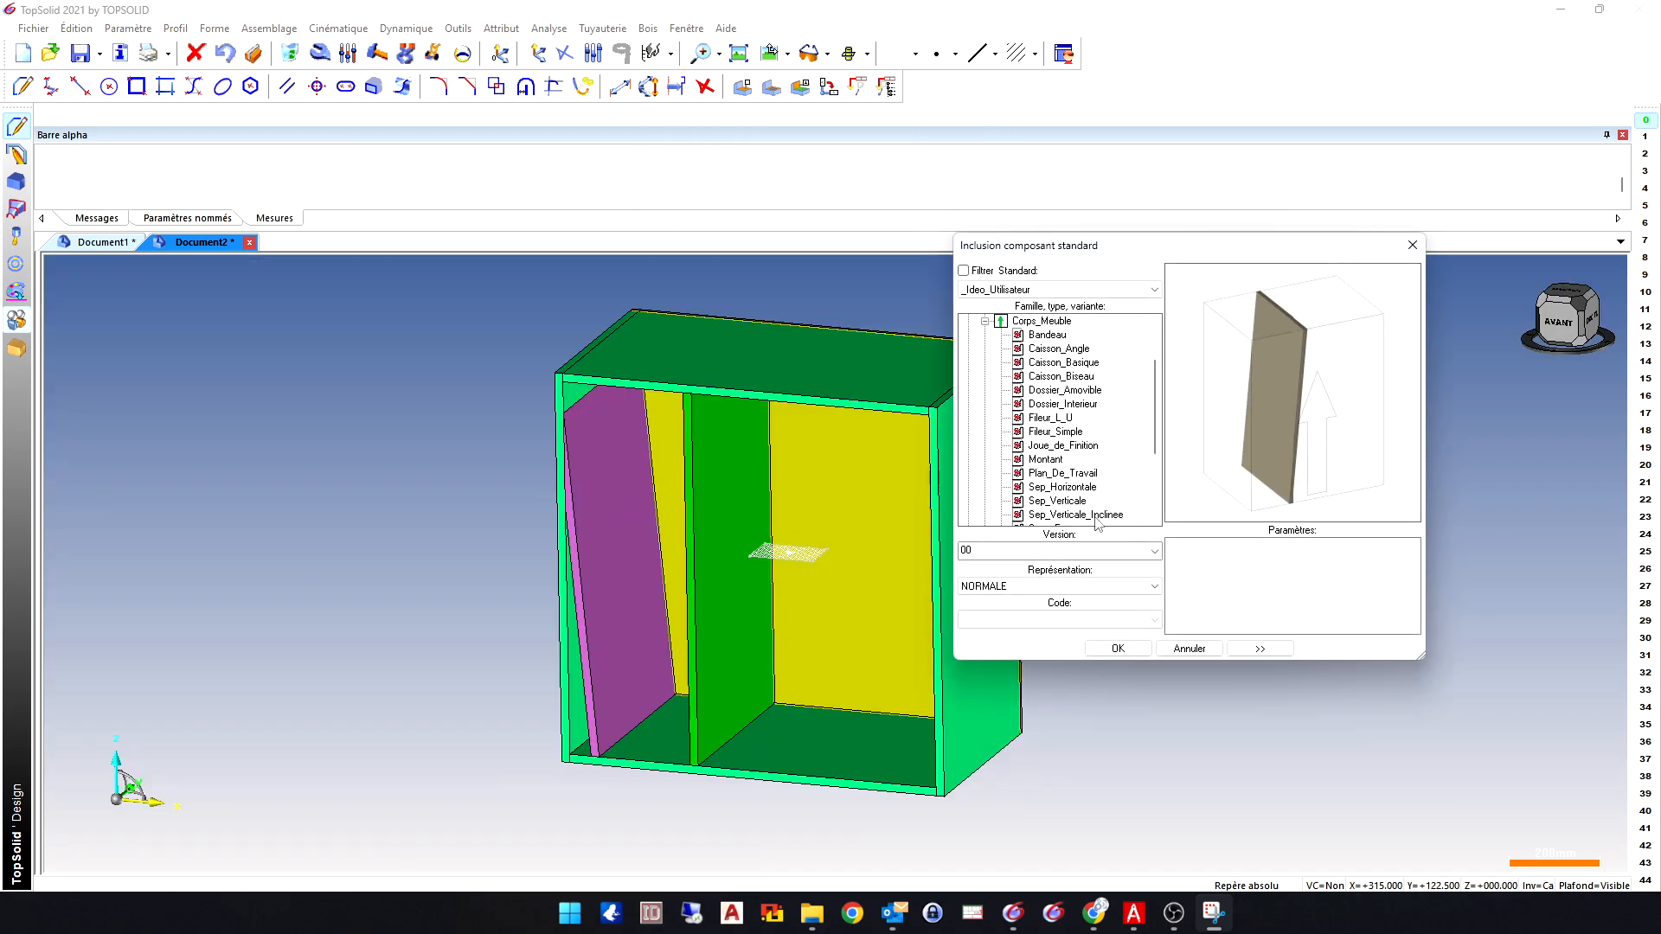
# - Insert another Sep_Verticale_Inclinee component into the compartment between the vertical separator and the cabinet's right side
pyautogui.click(1091, 645)
pyautogui.click(749, 595)
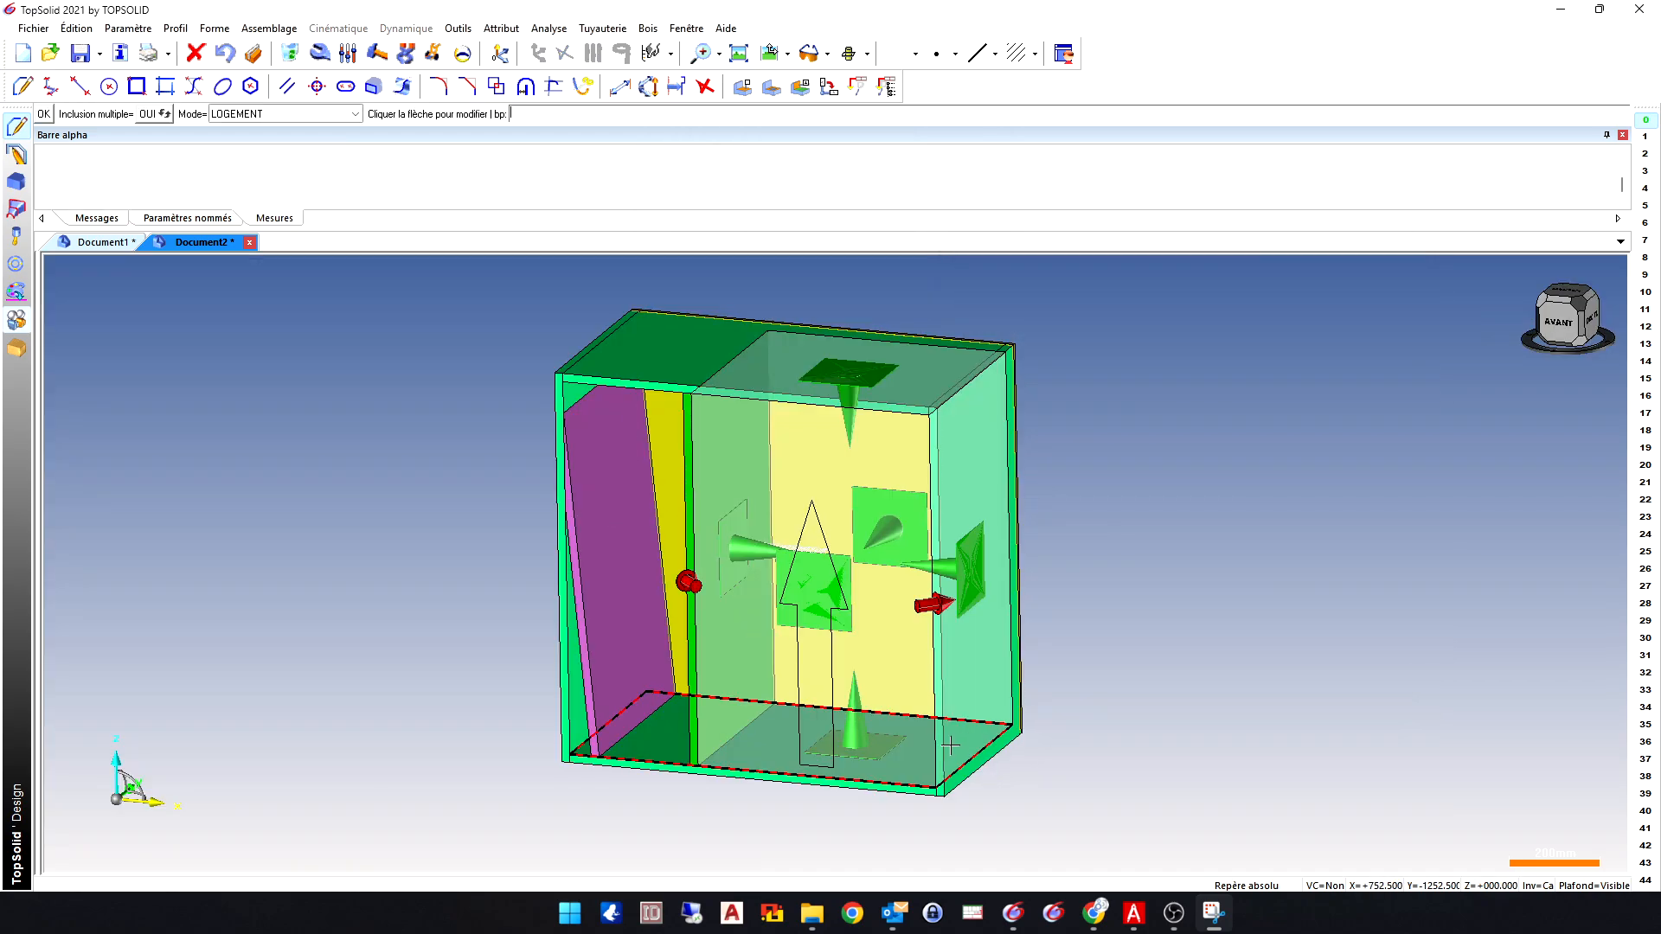
pyautogui.press('Return')
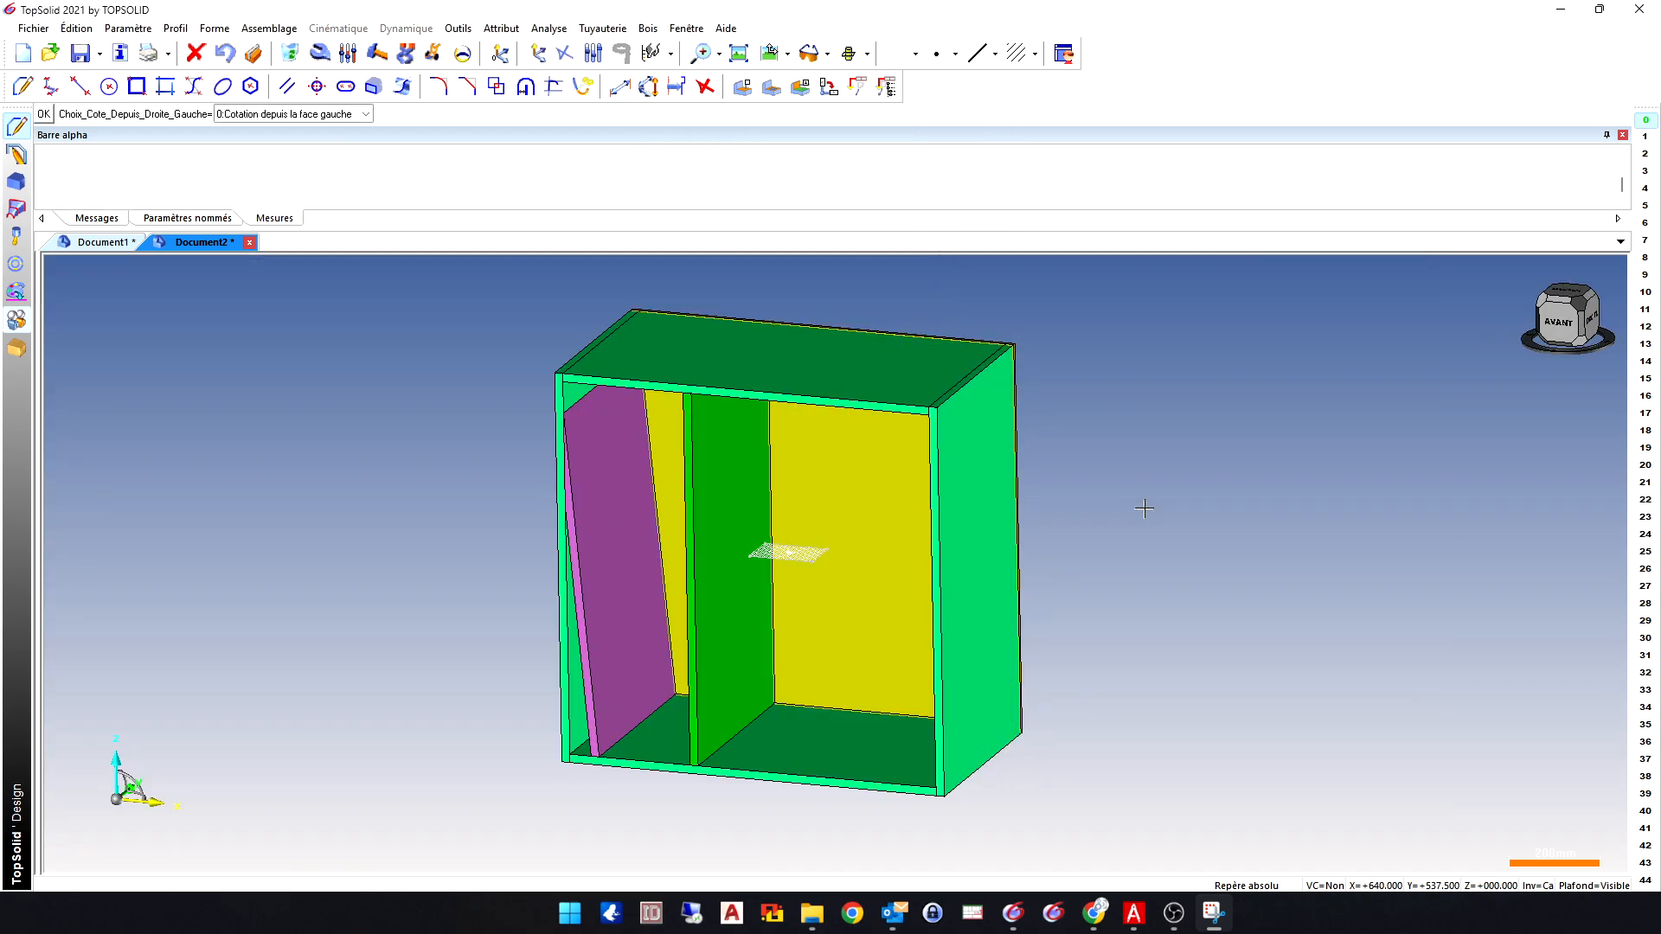
# - Dimension the new inclined separator from the right face, start it at the top point, enter its offset and set its angle to 17°
pyautogui.click(366, 114)
pyautogui.click(330, 146)
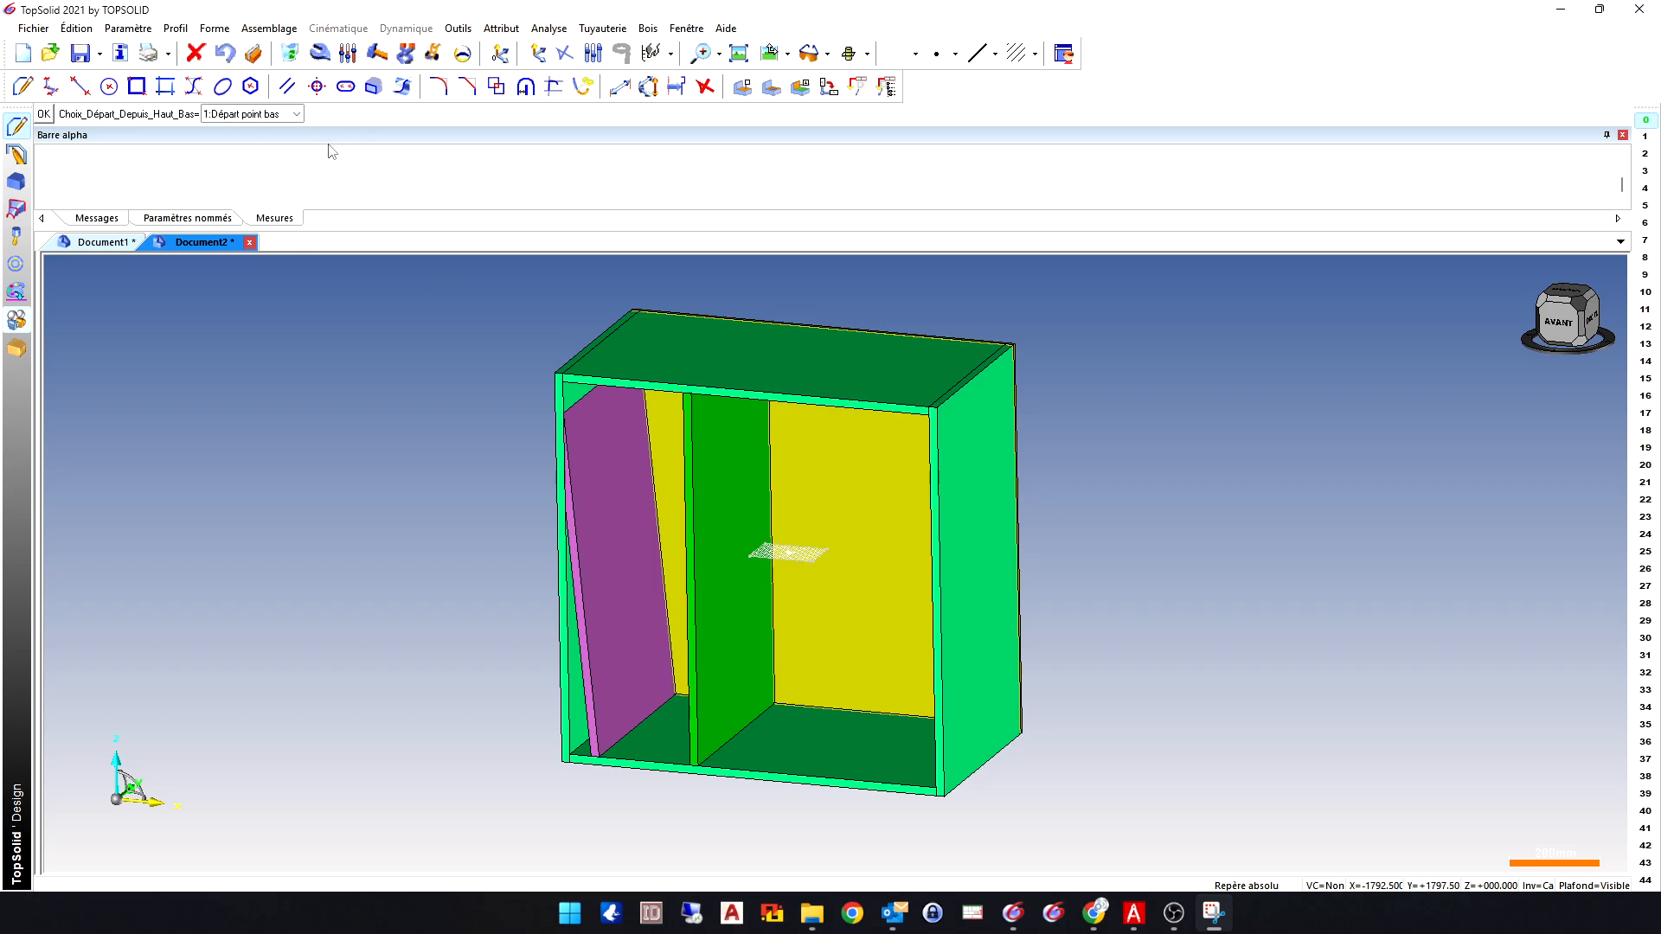
pyautogui.click(286, 128)
pyautogui.click(260, 143)
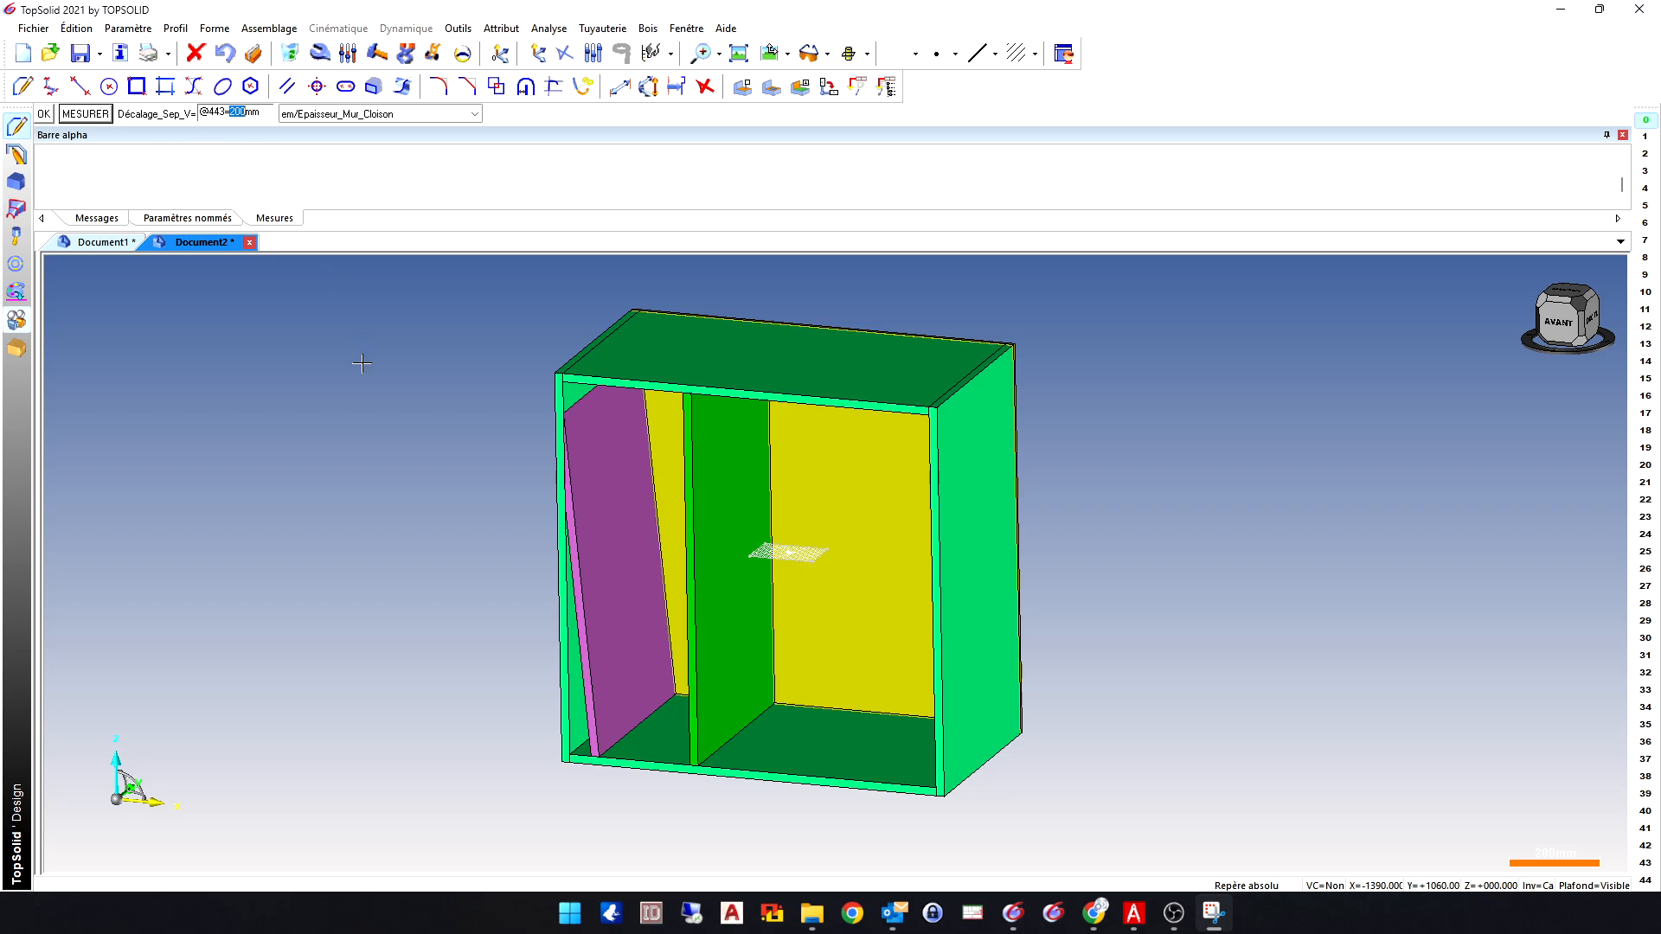
pyautogui.press('Return')
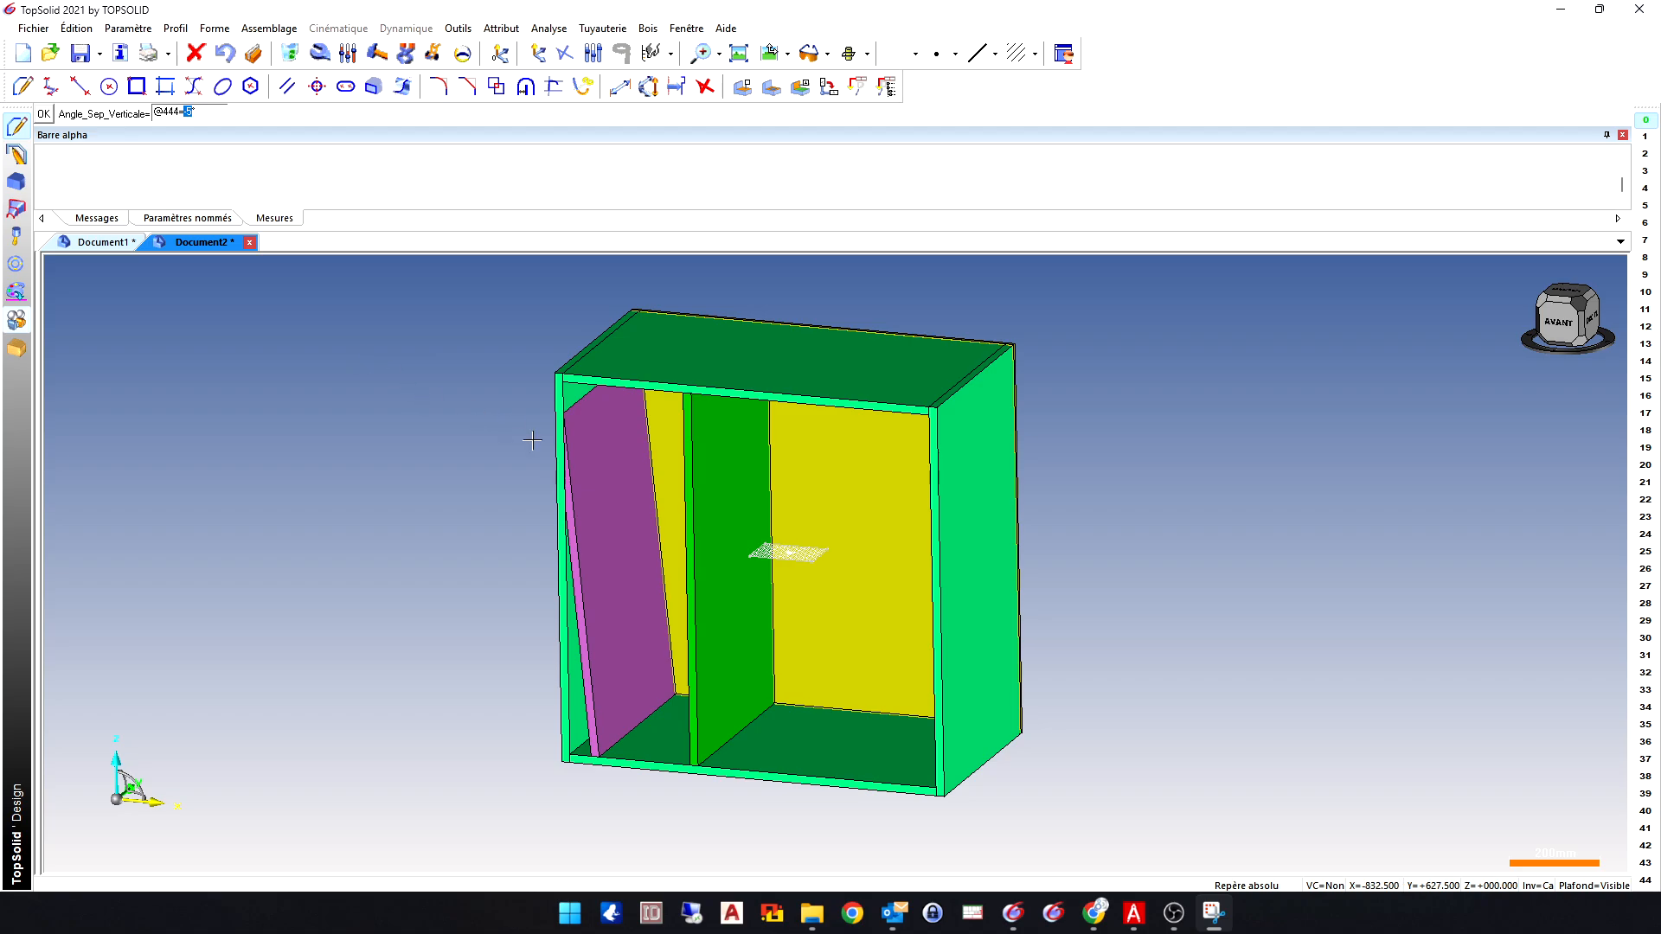
pyautogui.write('17')
pyautogui.press('Return')
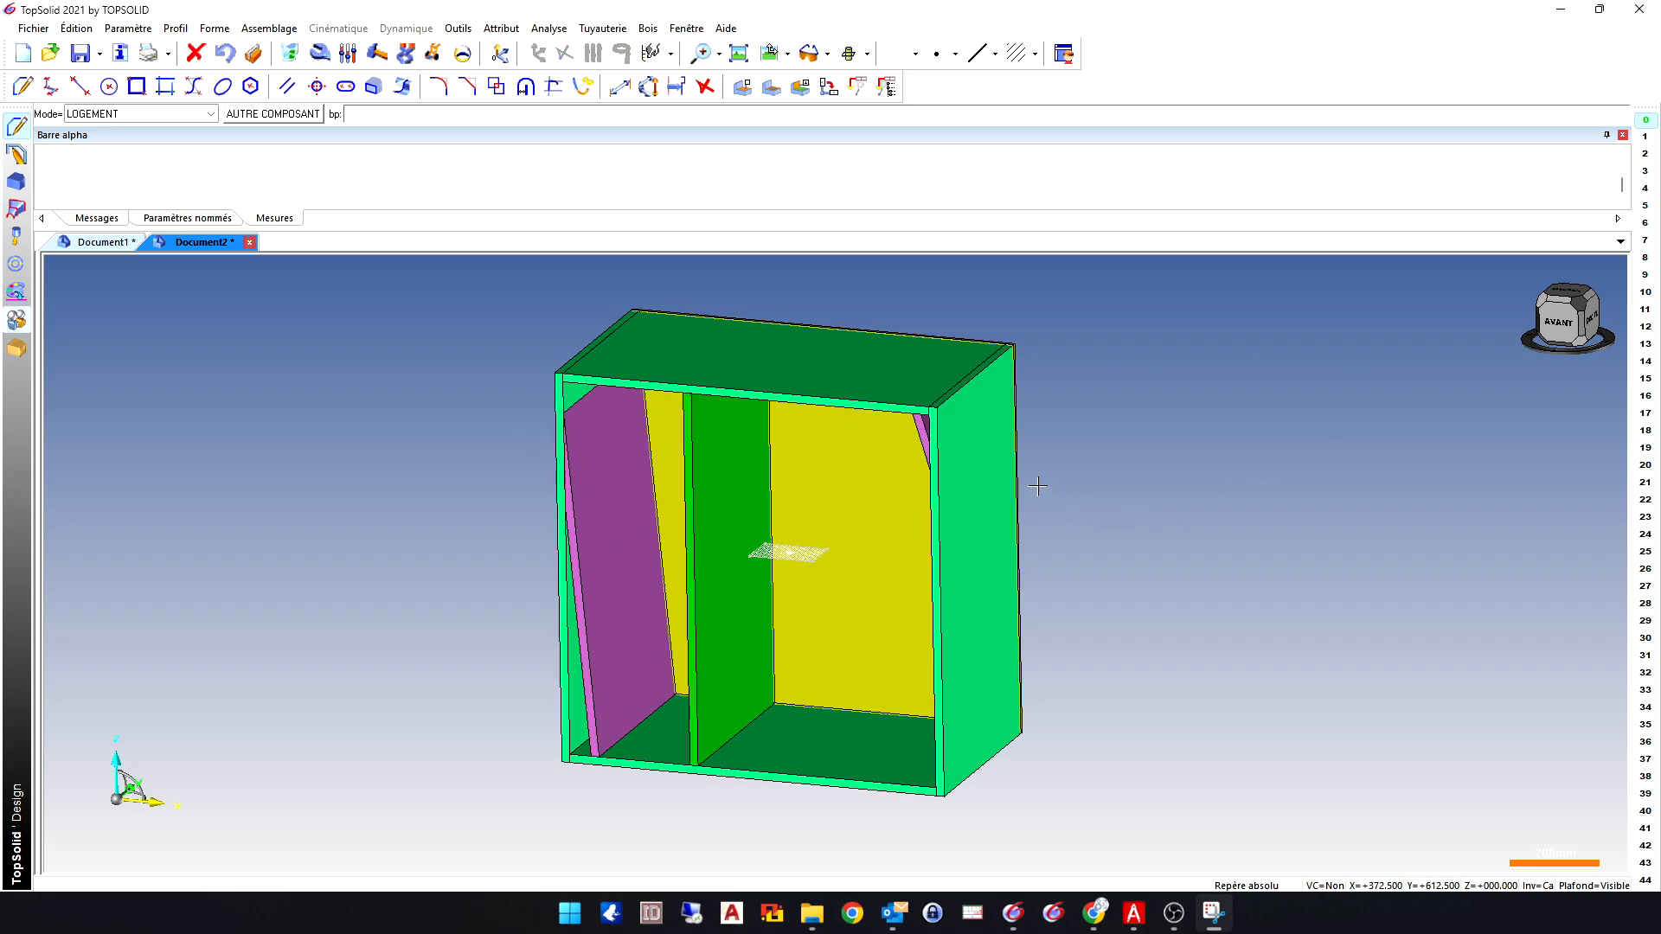
# - Change Angle_Sep_Verticale of the right inclined separator so that it slopes from the top right down toward the cabinet's interior
pyautogui.moveTo(1035, 482); pyautogui.dragTo(1019, 433, button='middle')
pyautogui.scroll(-1, 1047, 433)
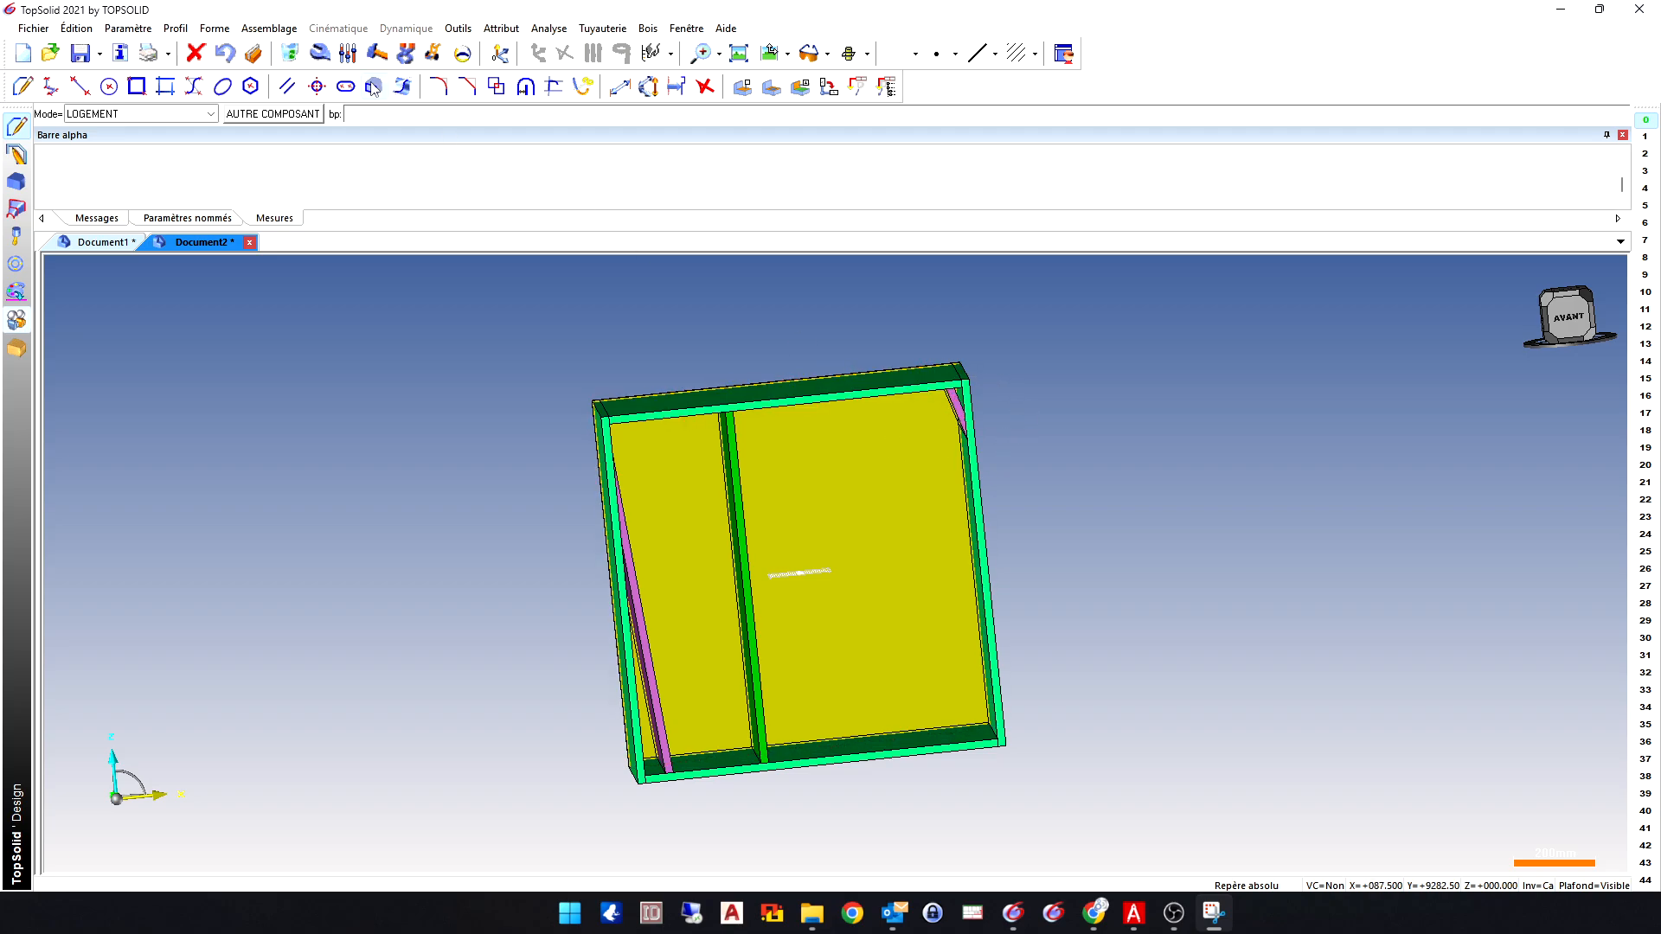
pyautogui.click(320, 53)
pyautogui.scroll(3, 943, 435)
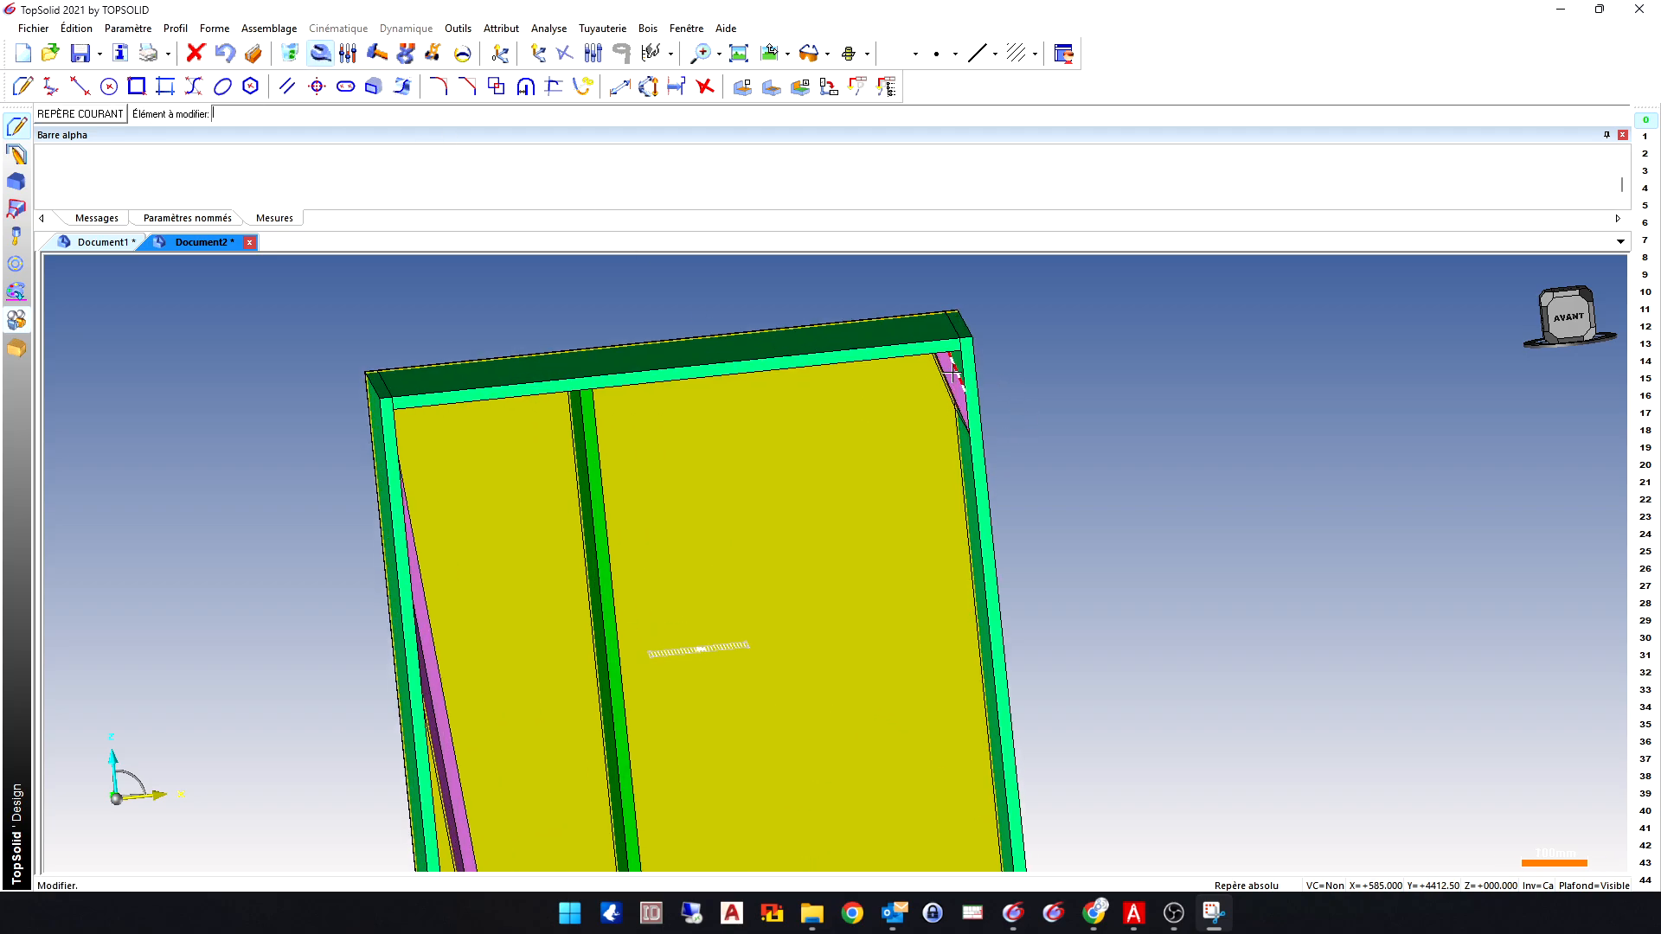
pyautogui.click(953, 385)
pyautogui.click(181, 121)
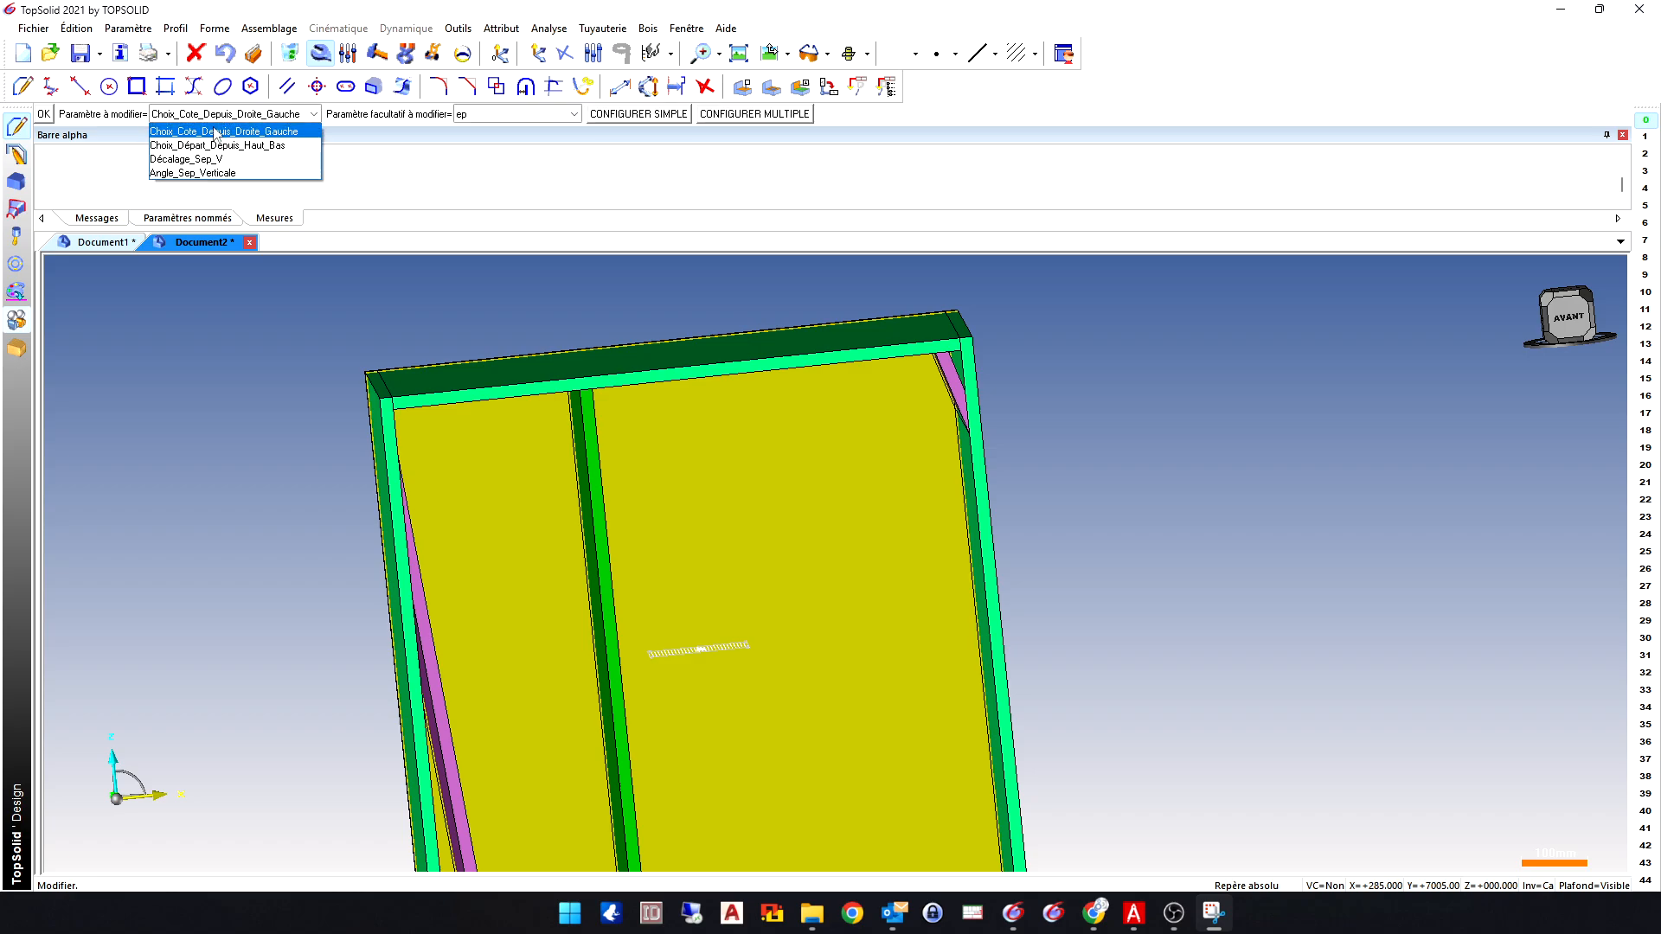
pyautogui.click(178, 170)
pyautogui.press('Return')
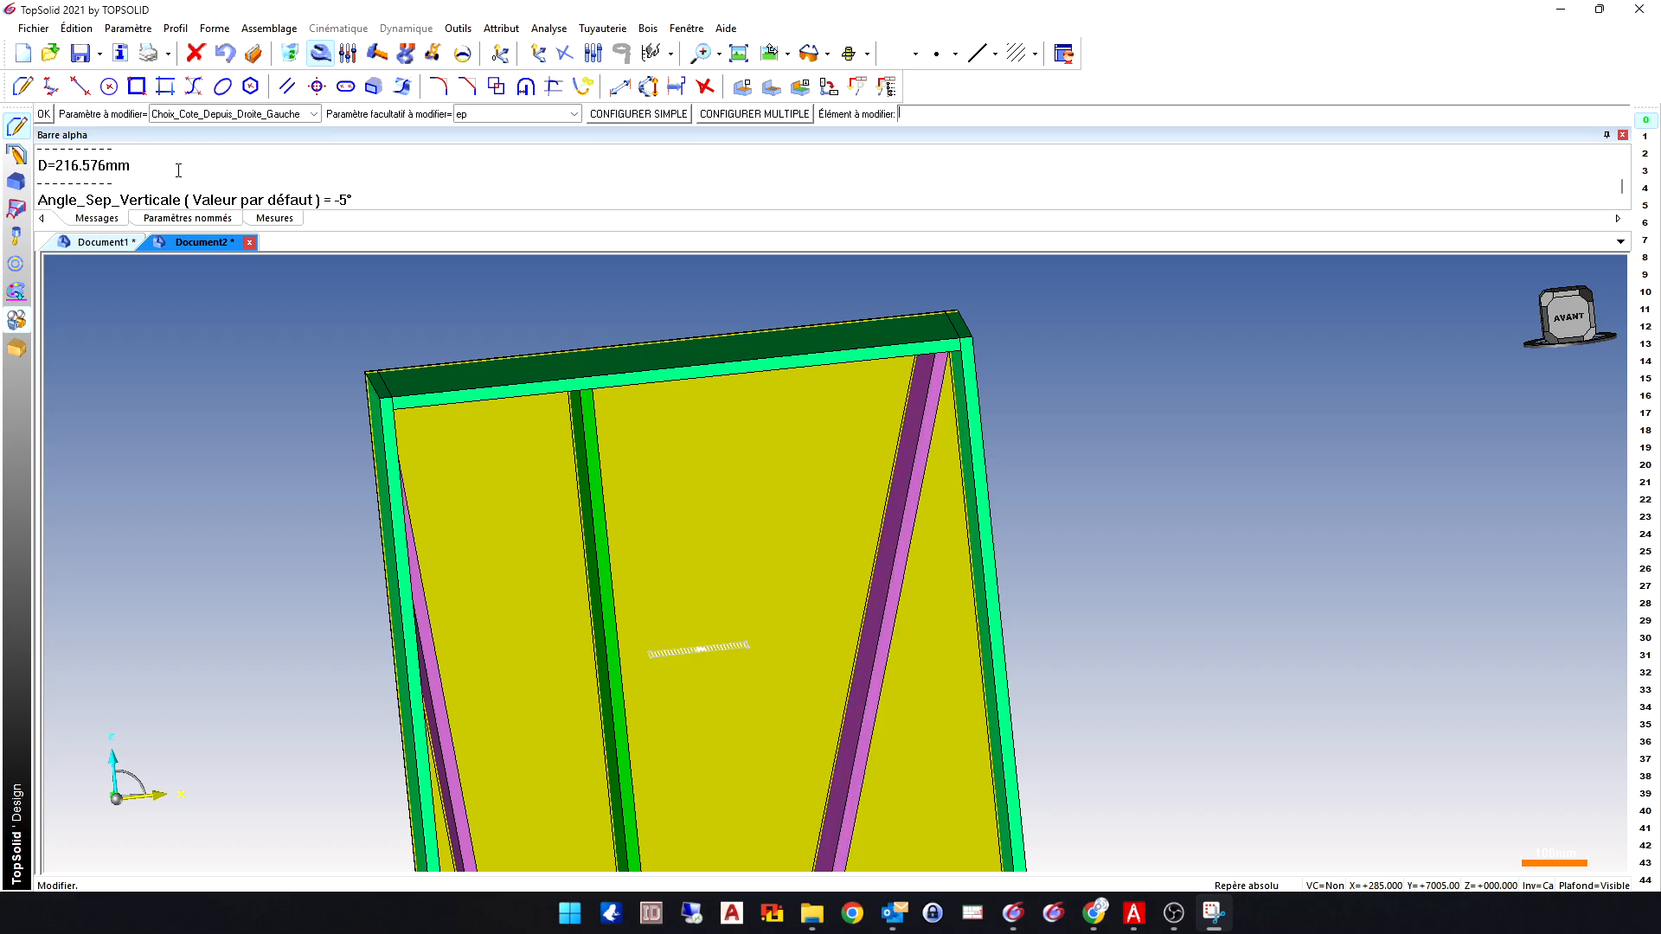
pyautogui.scroll(-2, 954, 336)
pyautogui.moveTo(1024, 503); pyautogui.dragTo(1021, 417, button='middle')
pyautogui.press('Escape')
pyautogui.moveTo(363, 541)
pyautogui.mouseDown(button='middle')
pyautogui.moveTo(289, 548)
pyautogui.moveTo(686, 560)
pyautogui.moveTo(334, 582)
pyautogui.moveTo(363, 554)
pyautogui.mouseUp(button='middle')
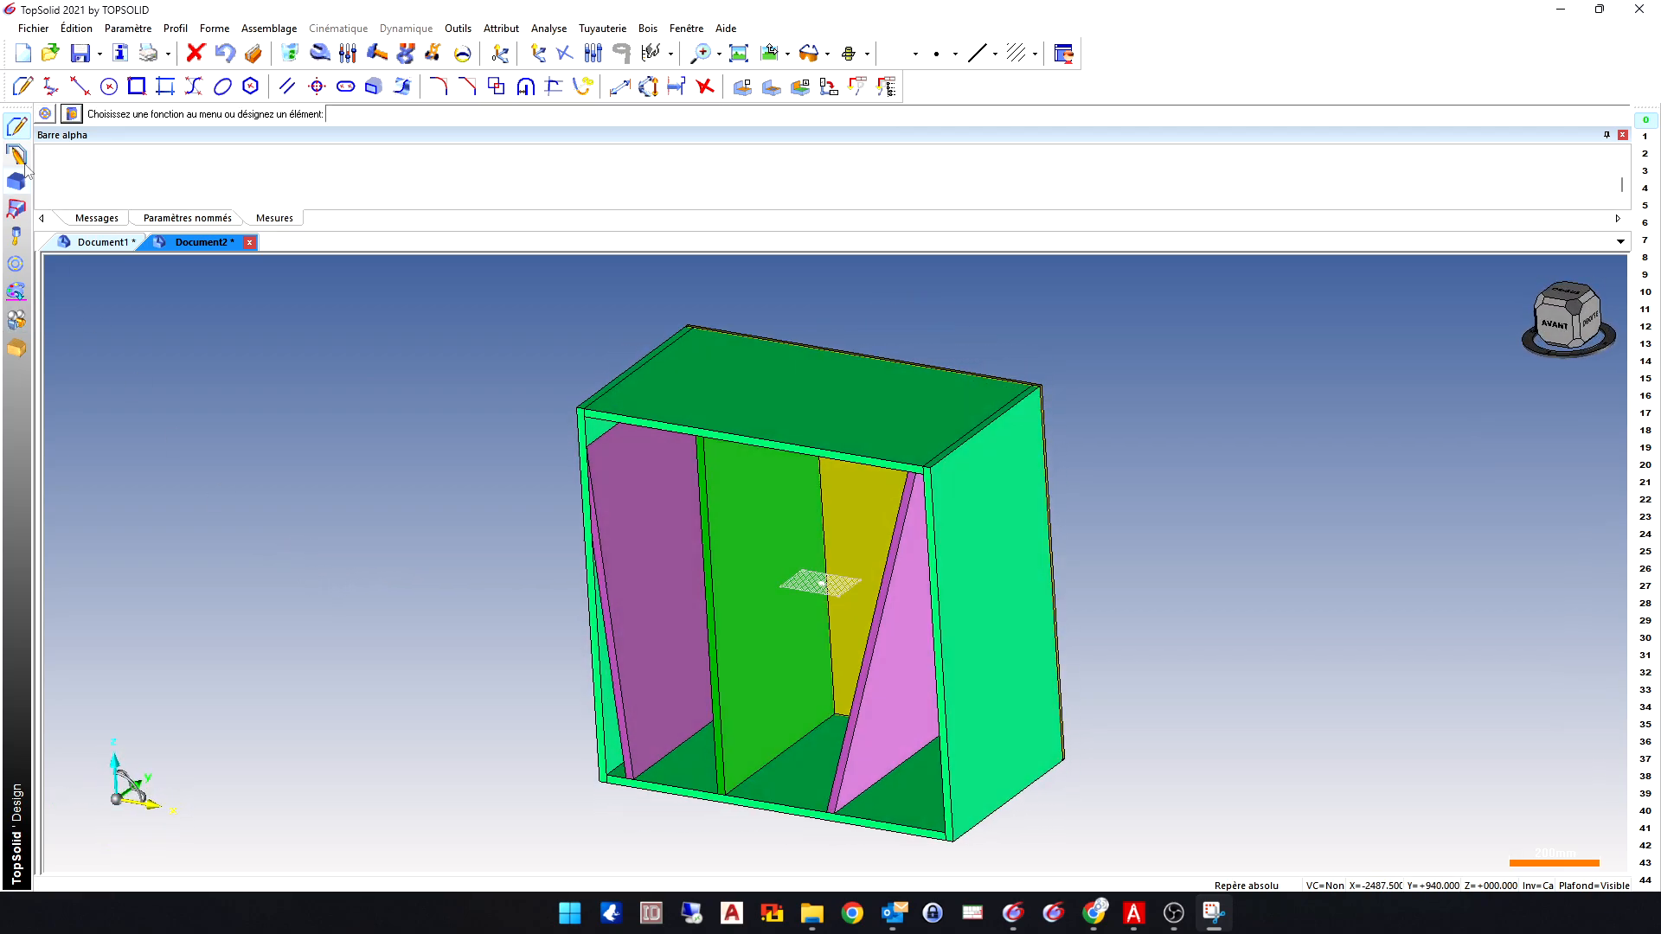
# - Offset the front plane of the left inclined separator's pilot block by 50 mm
pyautogui.click(320, 53)
pyautogui.click(695, 634)
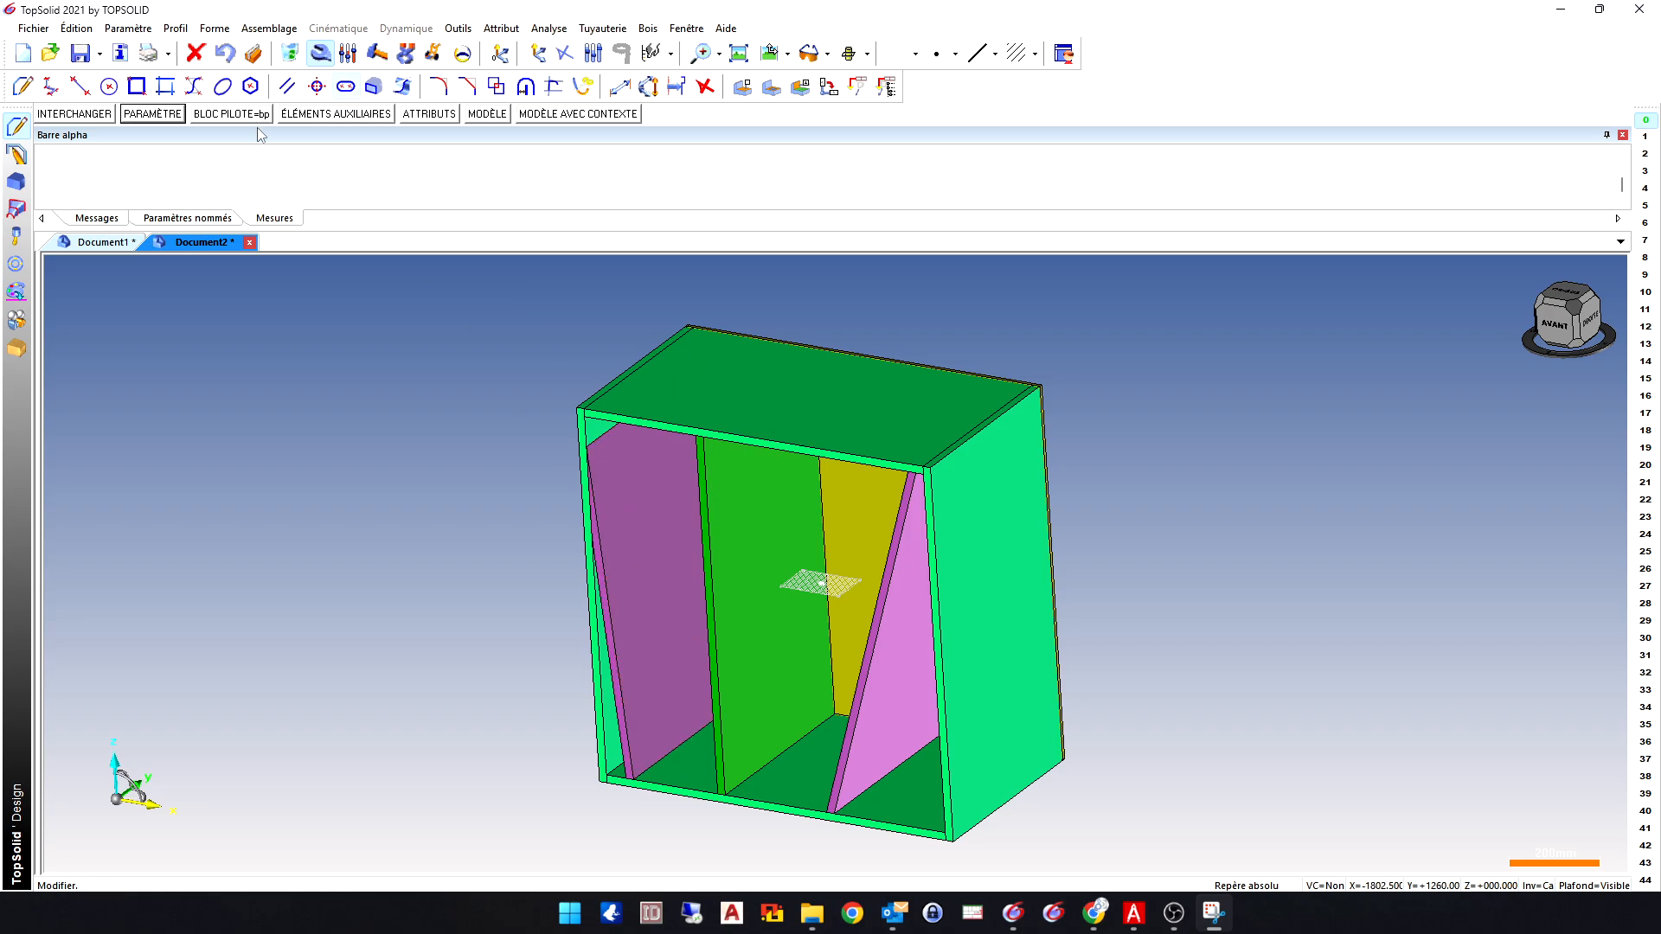
pyautogui.click(254, 116)
pyautogui.click(667, 597)
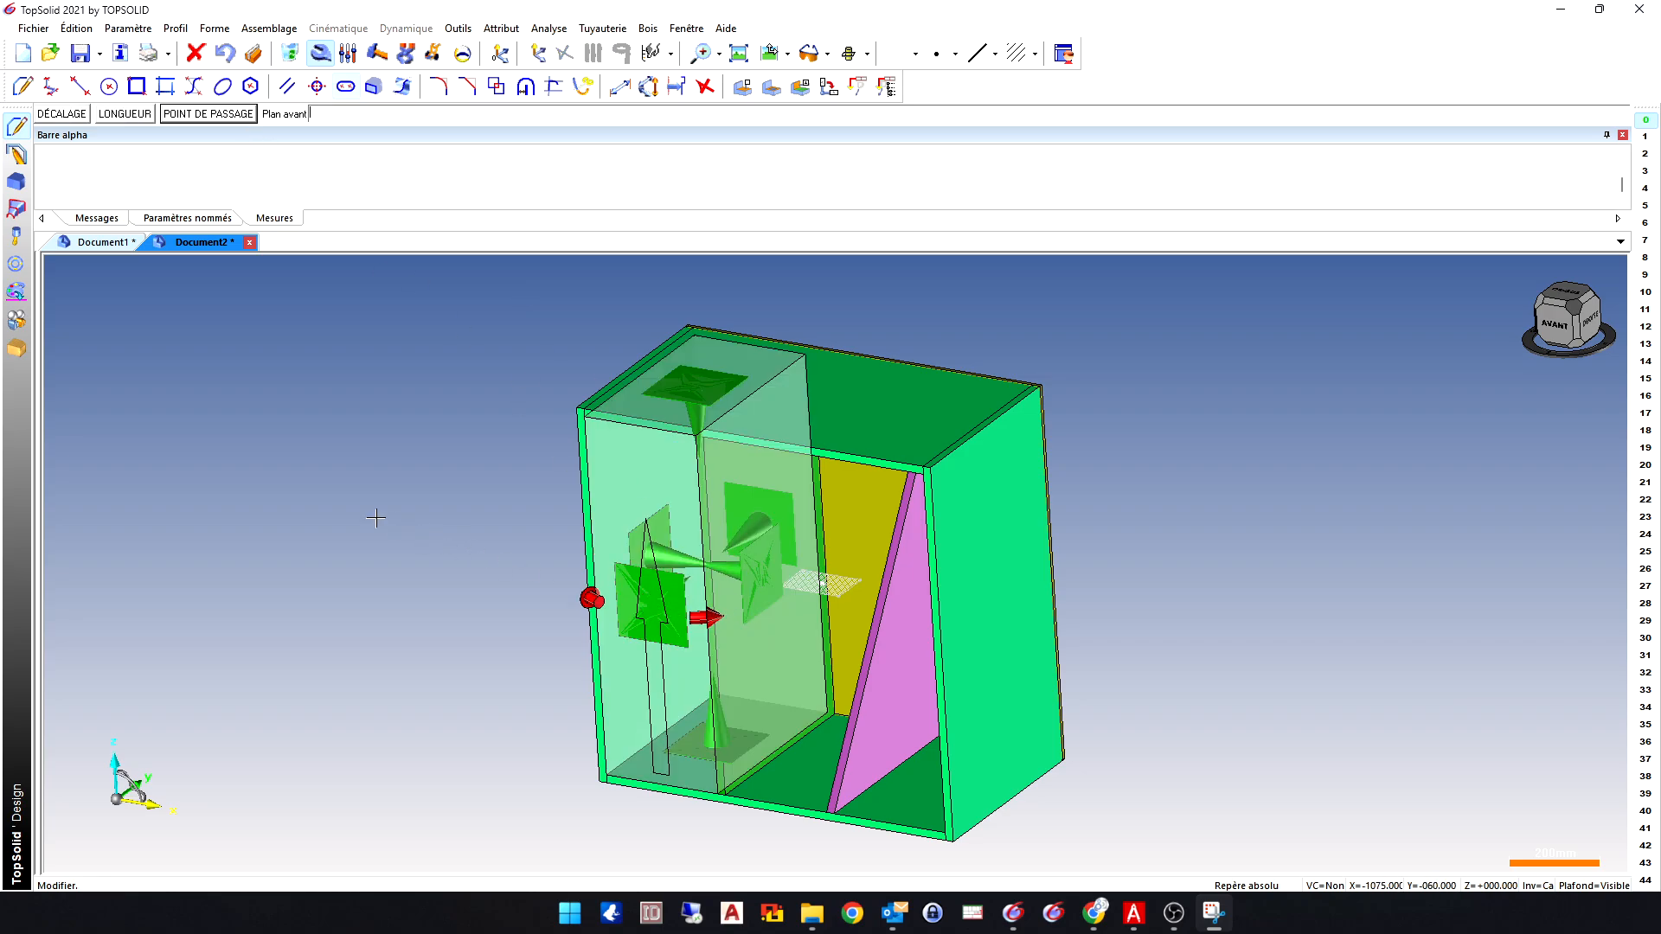
pyautogui.write('50')
pyautogui.press('Return')
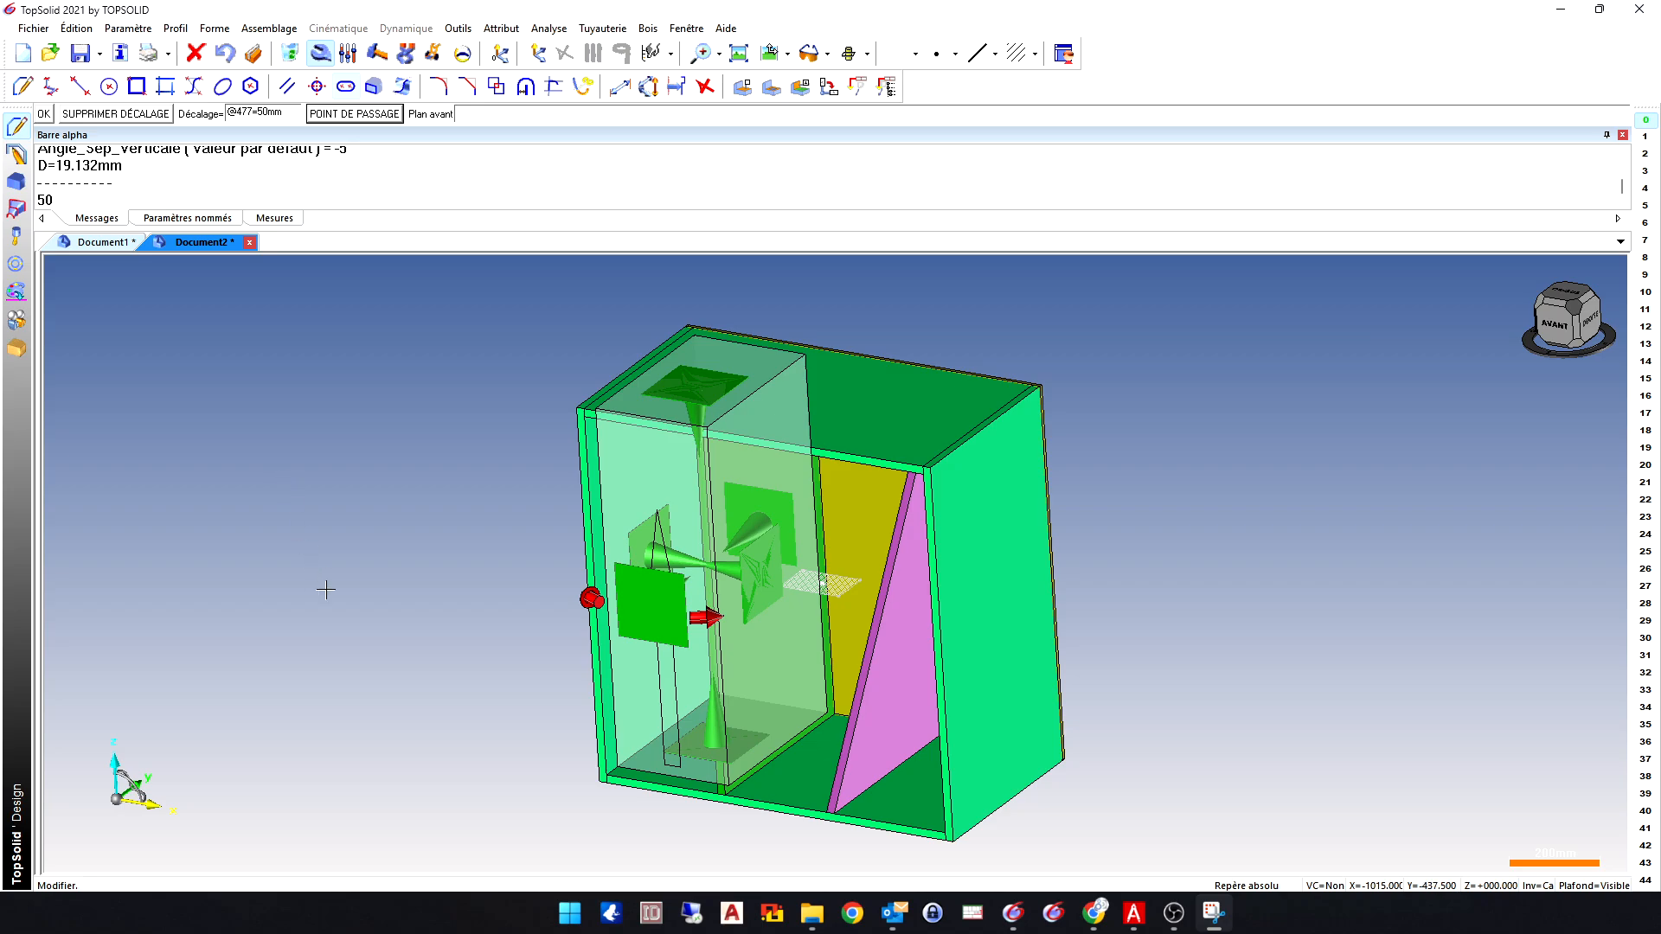
pyautogui.press('Escape')
pyautogui.press('Escape')
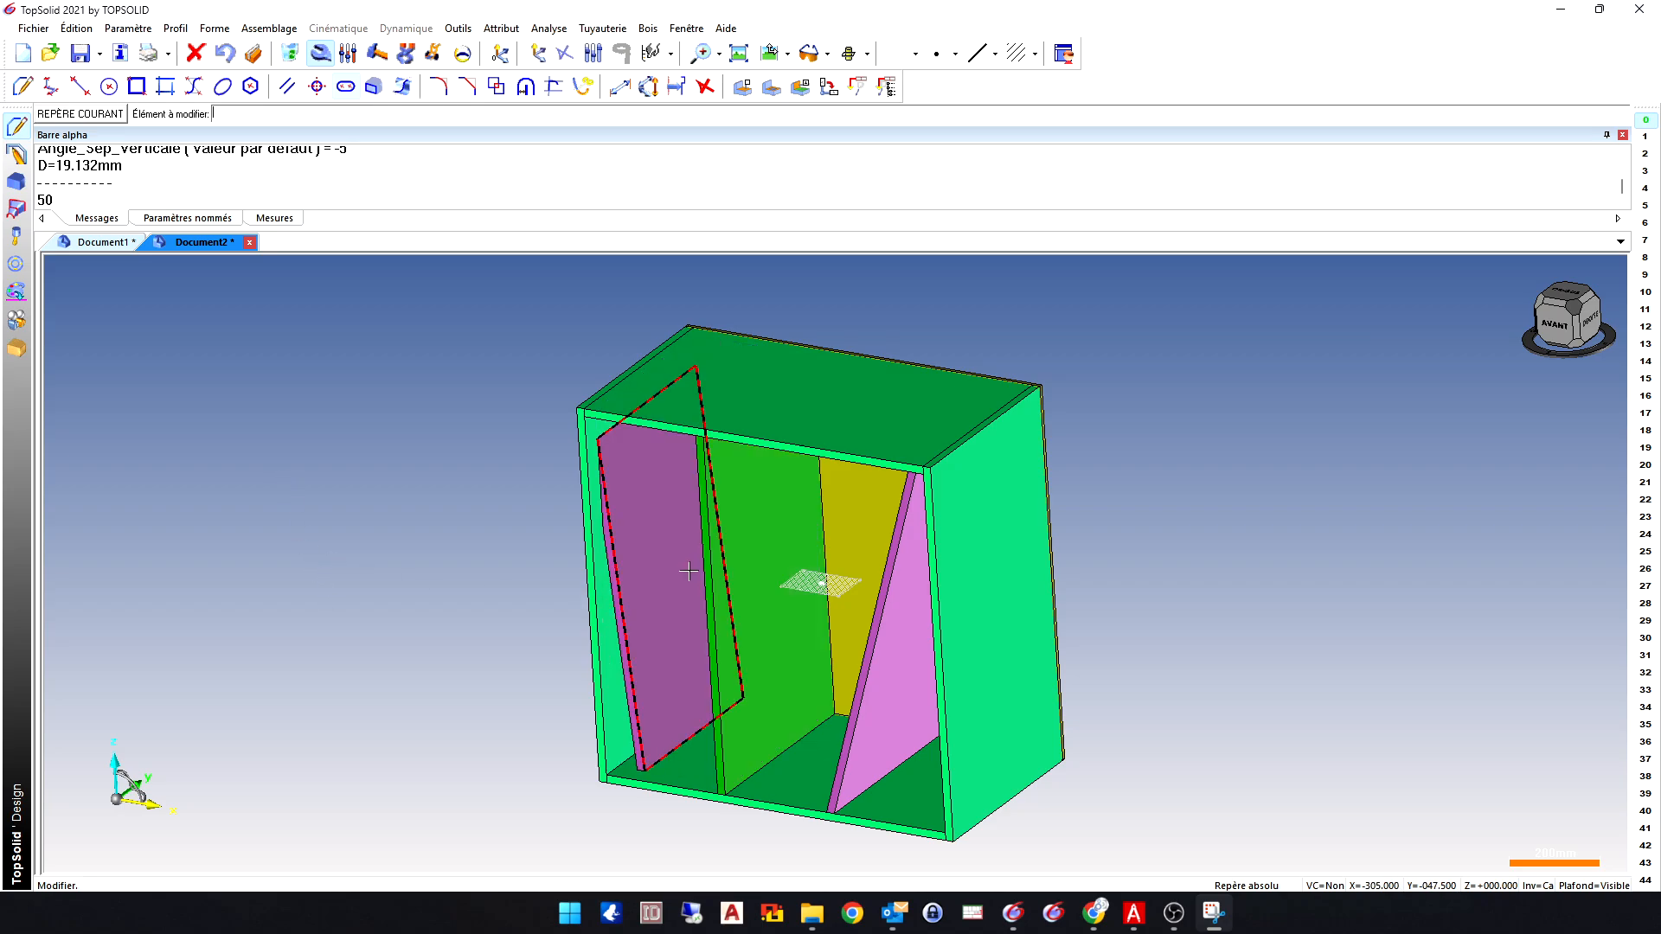
# - Undo the front plane offset of the left inclined separator
pyautogui.hotkey('ctrl', 'z')
pyautogui.hotkey('ctrl', 'z')
pyautogui.hotkey('ctrl', 'z')
pyautogui.hotkey('ctrl', 'z')
pyautogui.hotkey('ctrl', 'z')
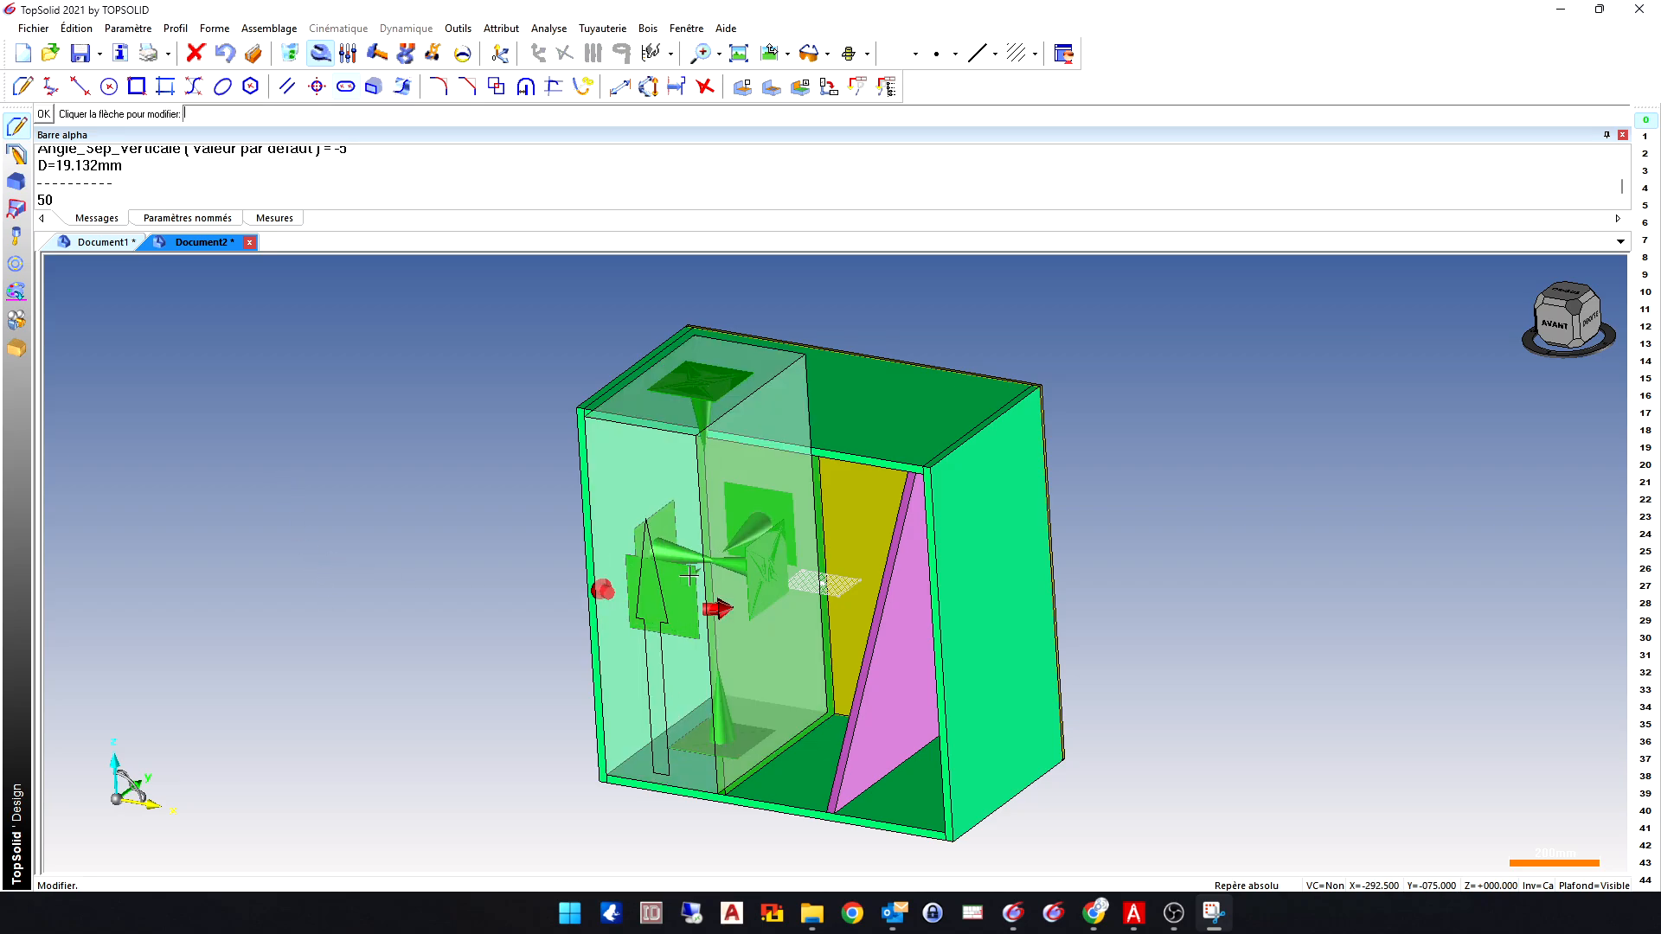
pyautogui.moveTo(501, 473); pyautogui.dragTo(471, 493, button='middle')
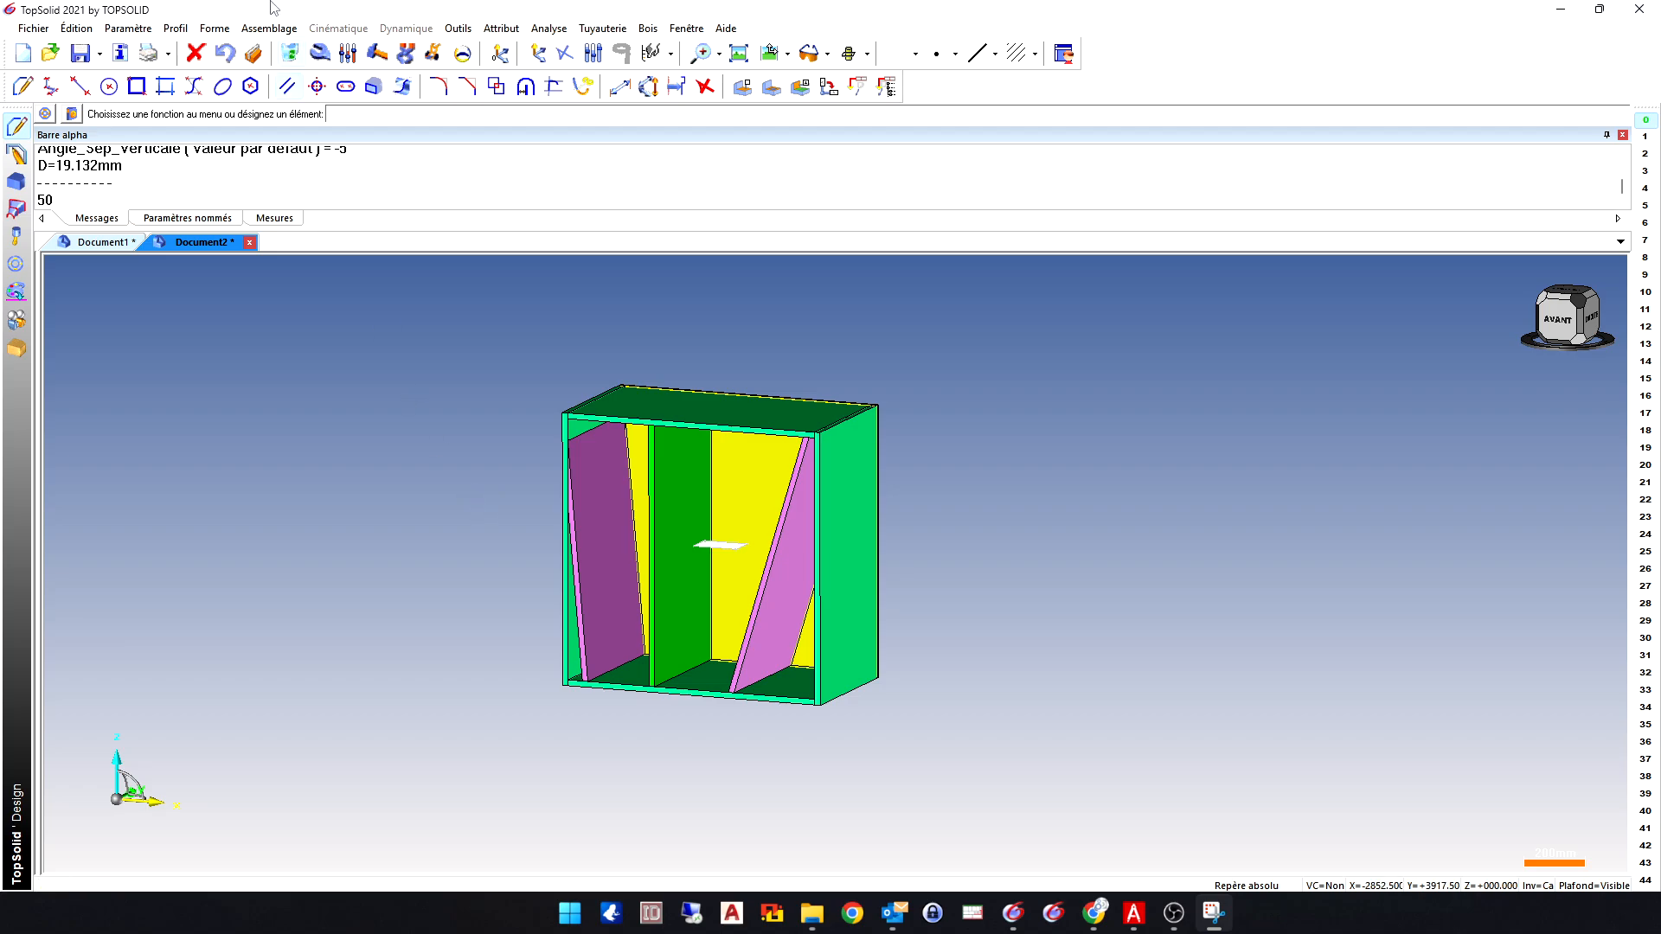
# - Open a multiple parameter configuration for the left inclined separator and its identical components, and widen the model parameter column to show full names
pyautogui.click(319, 54)
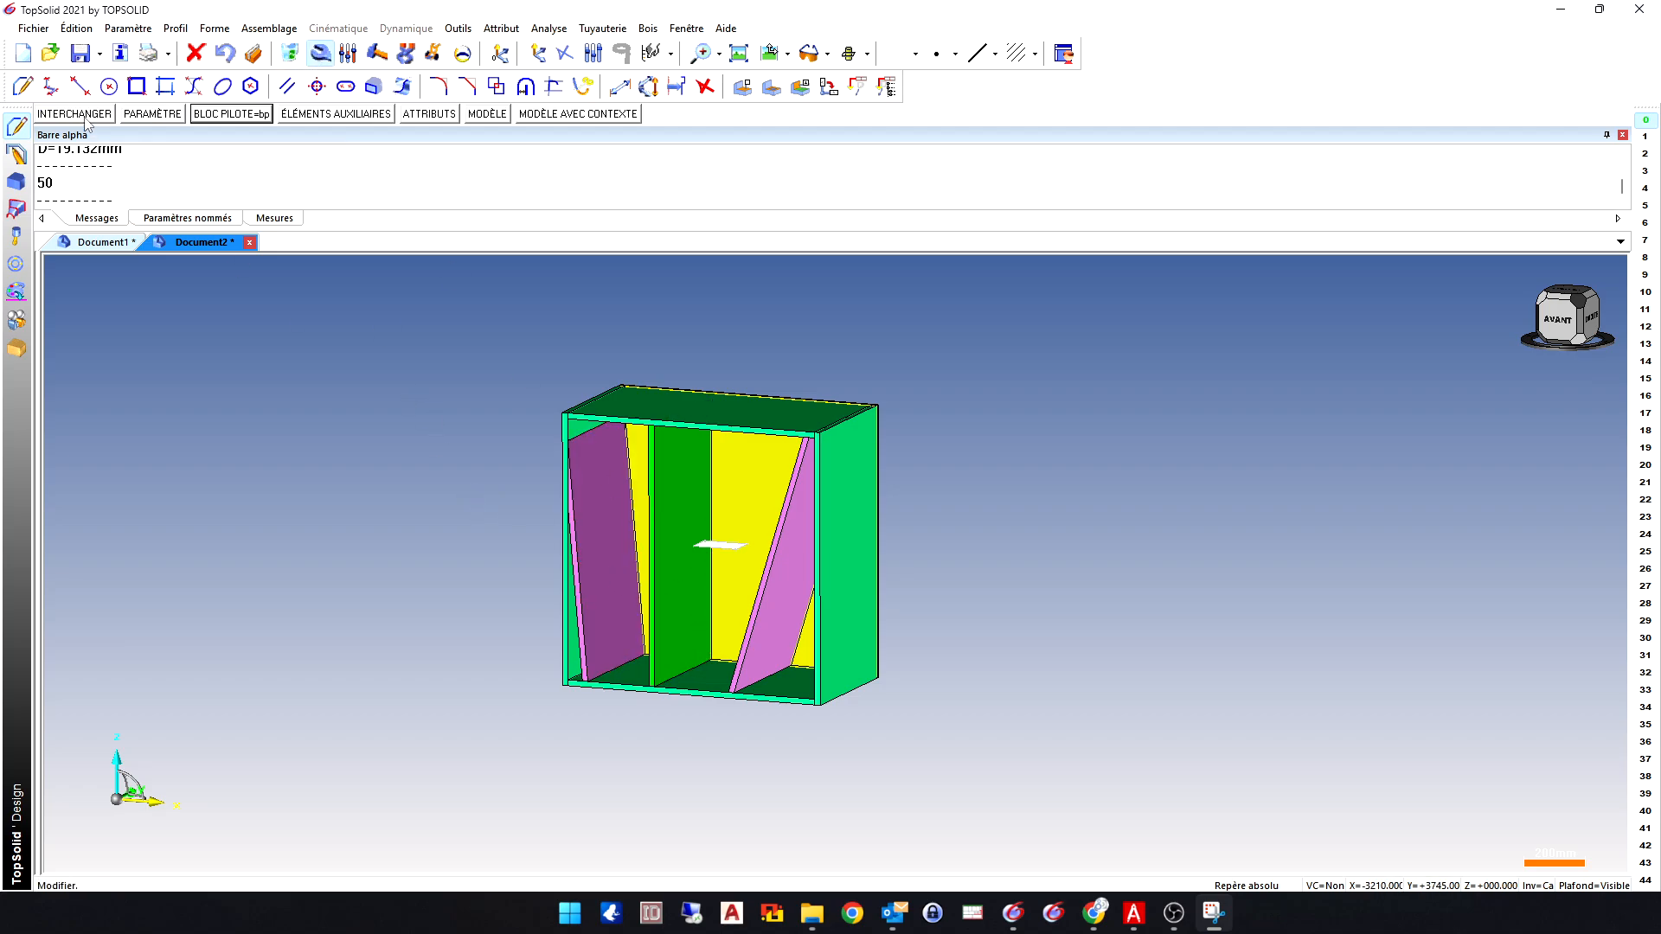
pyautogui.click(153, 114)
pyautogui.click(754, 114)
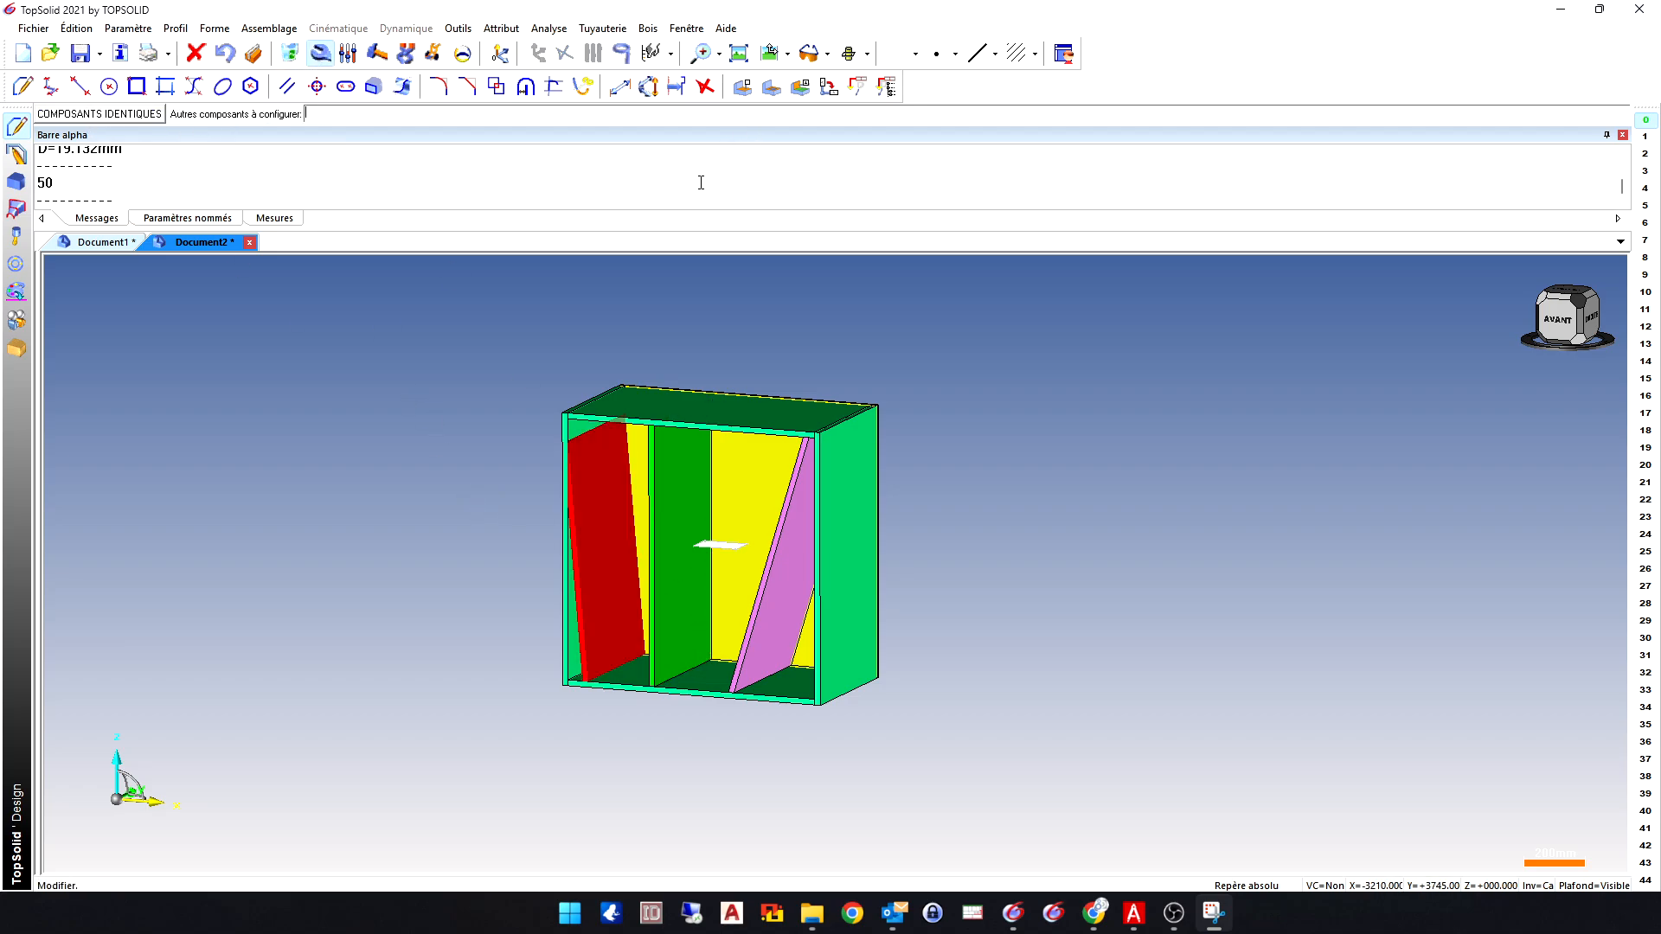
pyautogui.click(50, 115)
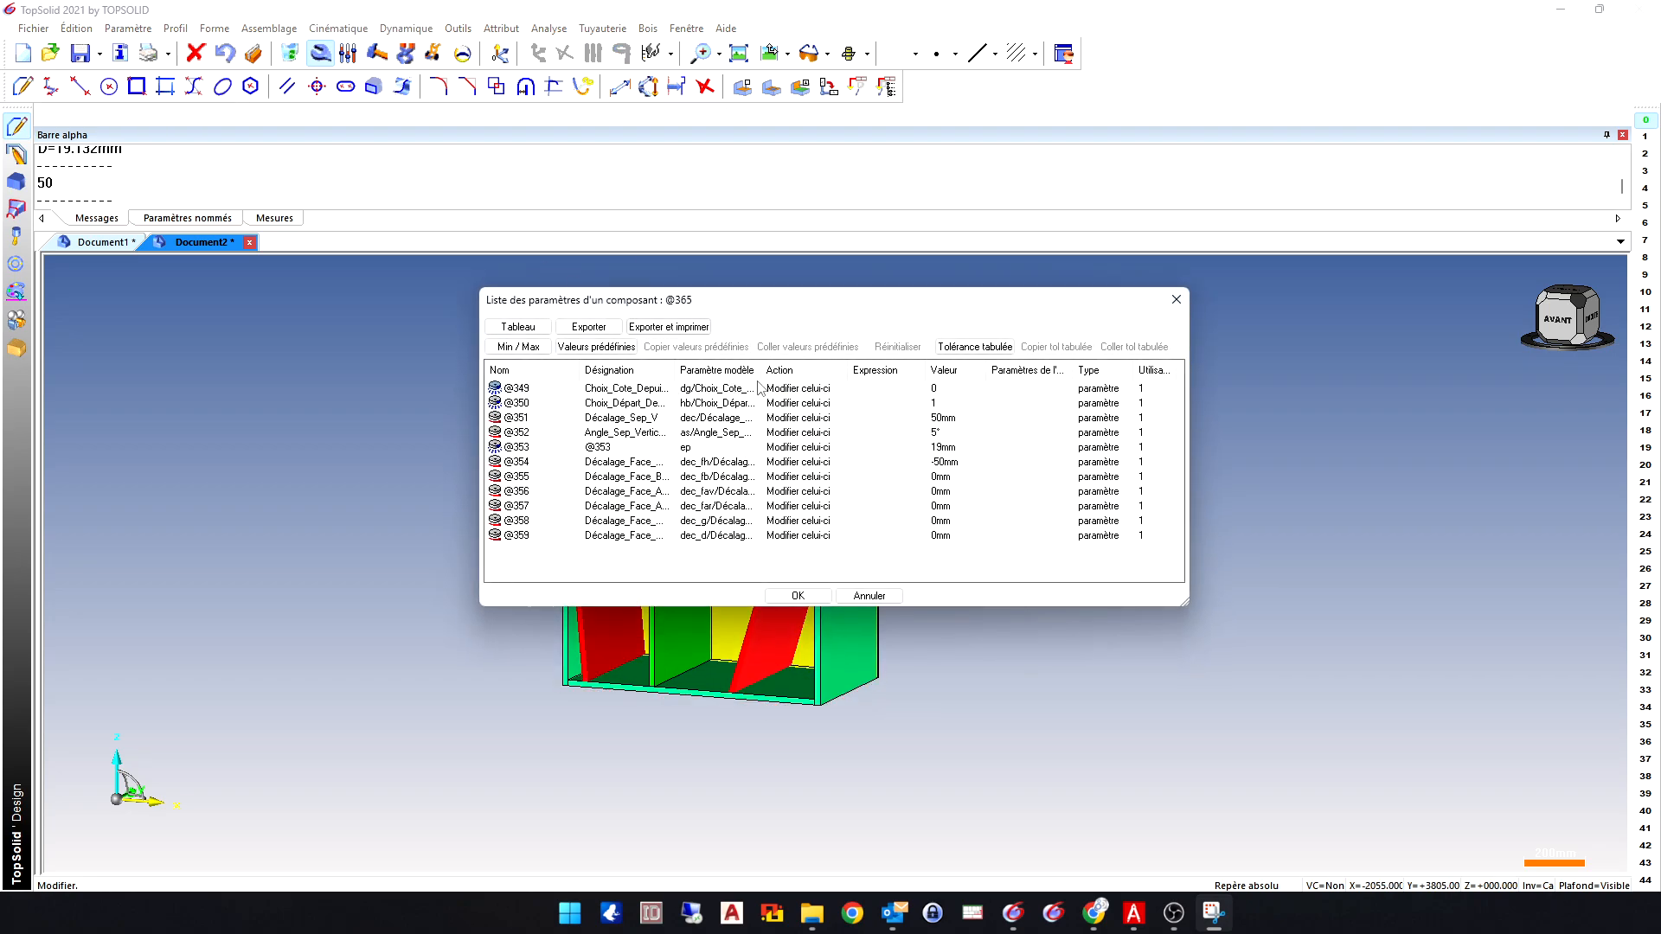
pyautogui.moveTo(761, 371); pyautogui.dragTo(821, 373)
pyautogui.click(817, 393)
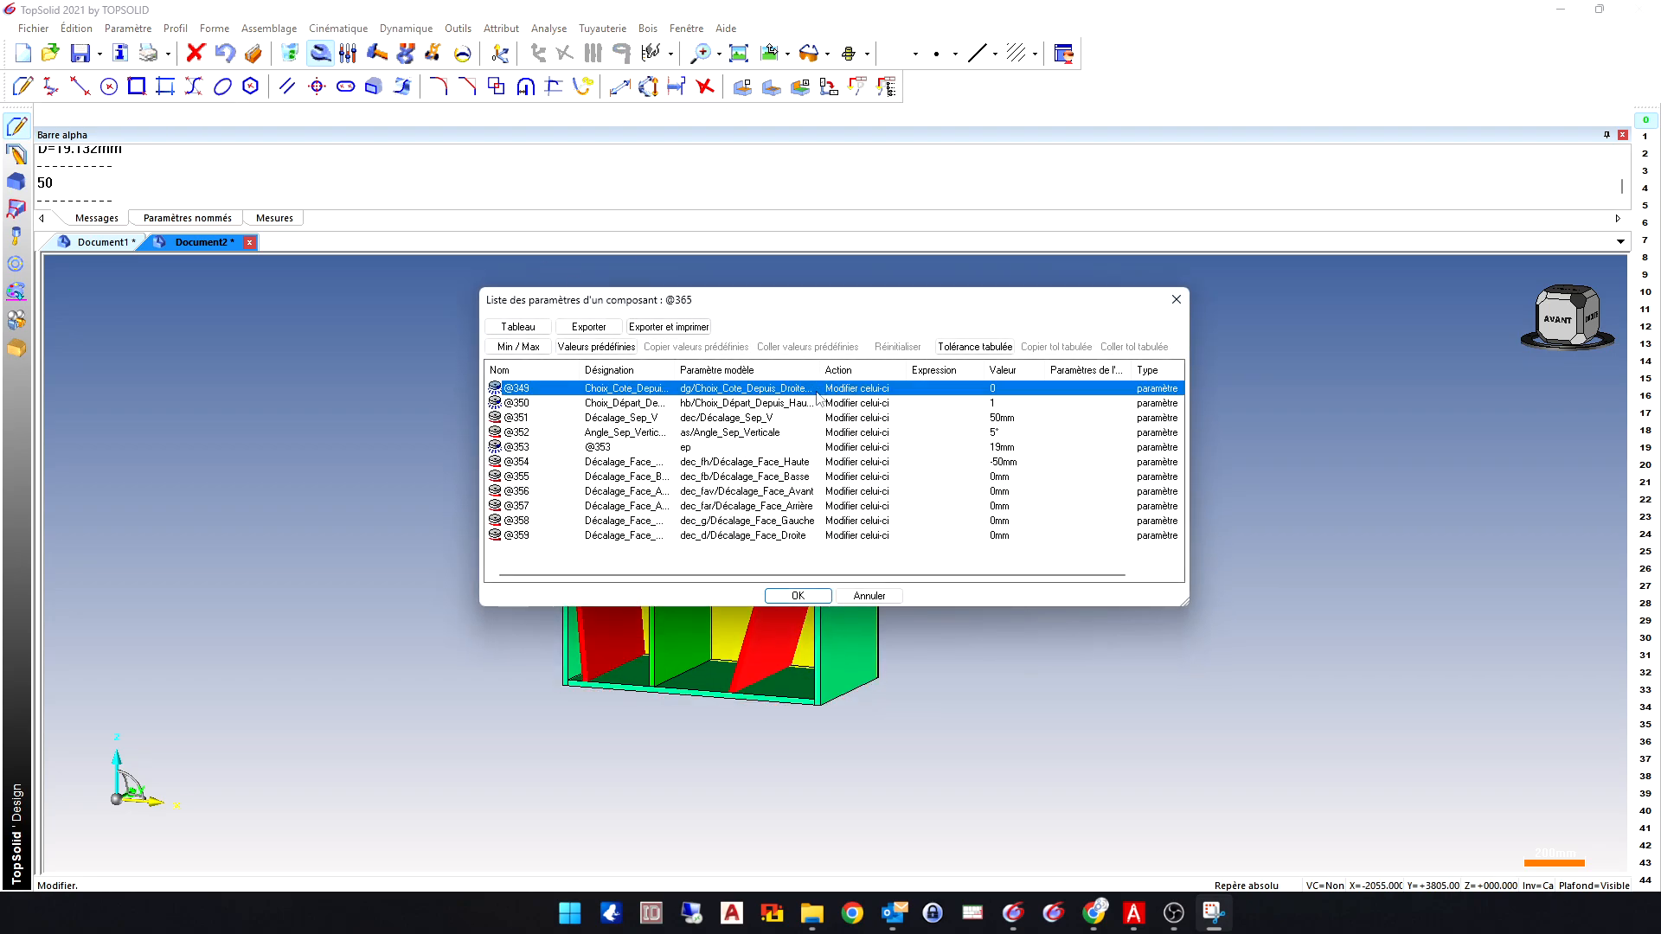
# - Set Décalage_Face_Avant to modify all the selected inclined separators, give it a value of 50 mm and apply the configuration
pyautogui.click(854, 492)
pyautogui.click(854, 492)
pyautogui.click(854, 523)
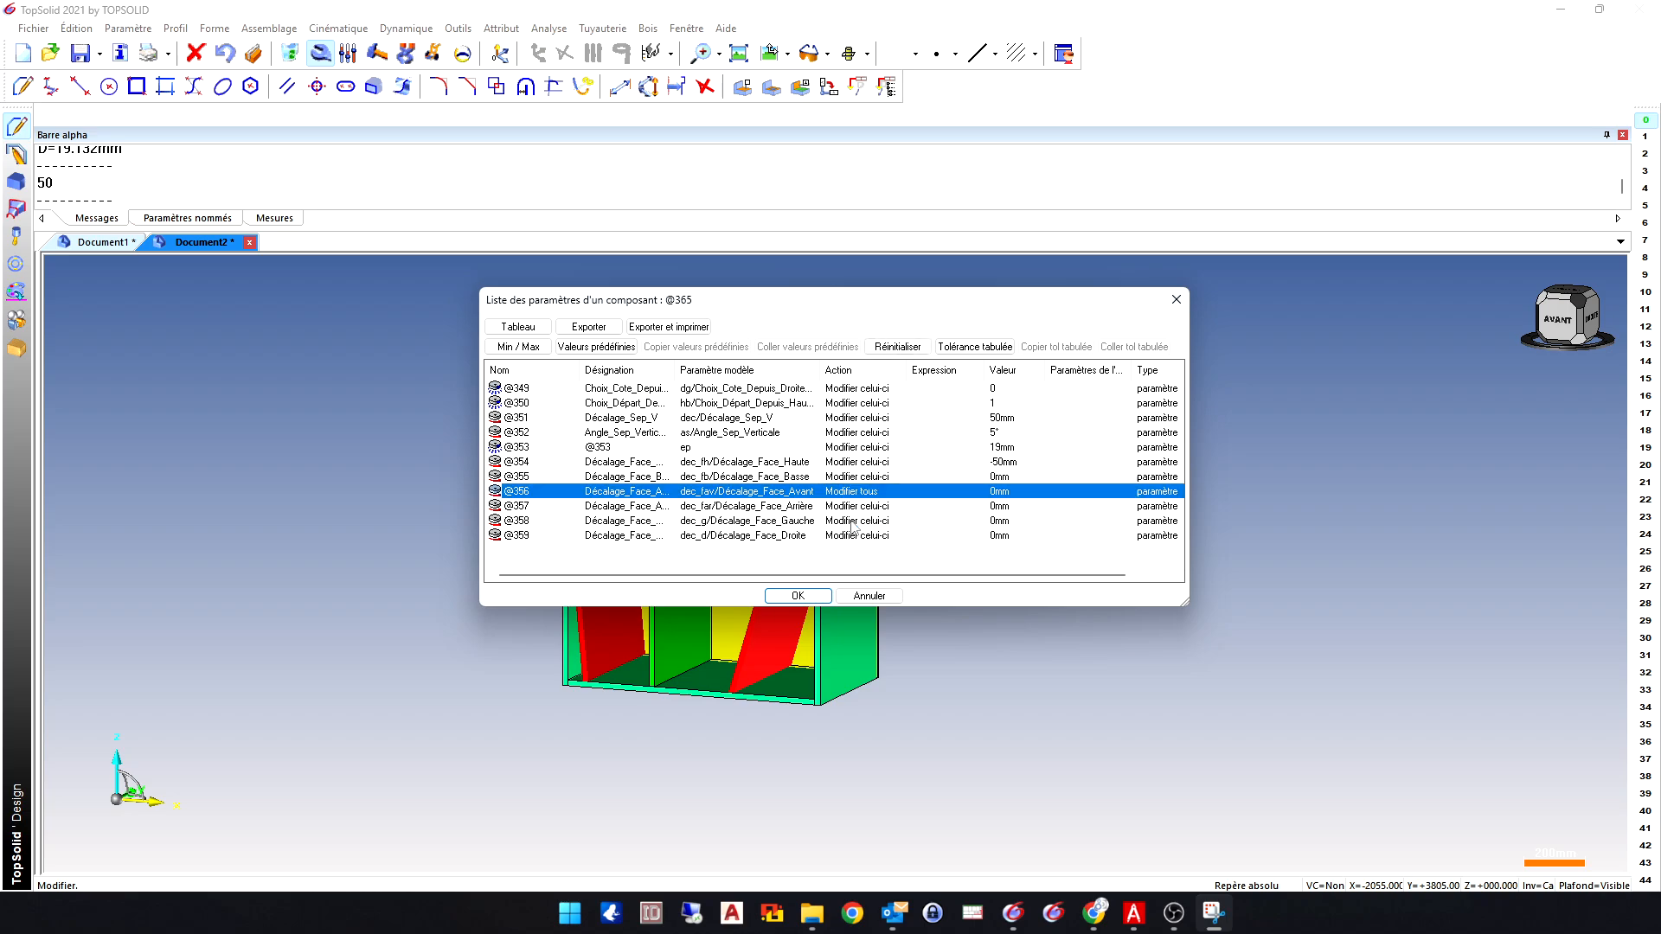
pyautogui.click(1002, 493)
pyautogui.doubleClick(1002, 494)
pyautogui.write('50')
pyautogui.press('Return')
pyautogui.click(796, 597)
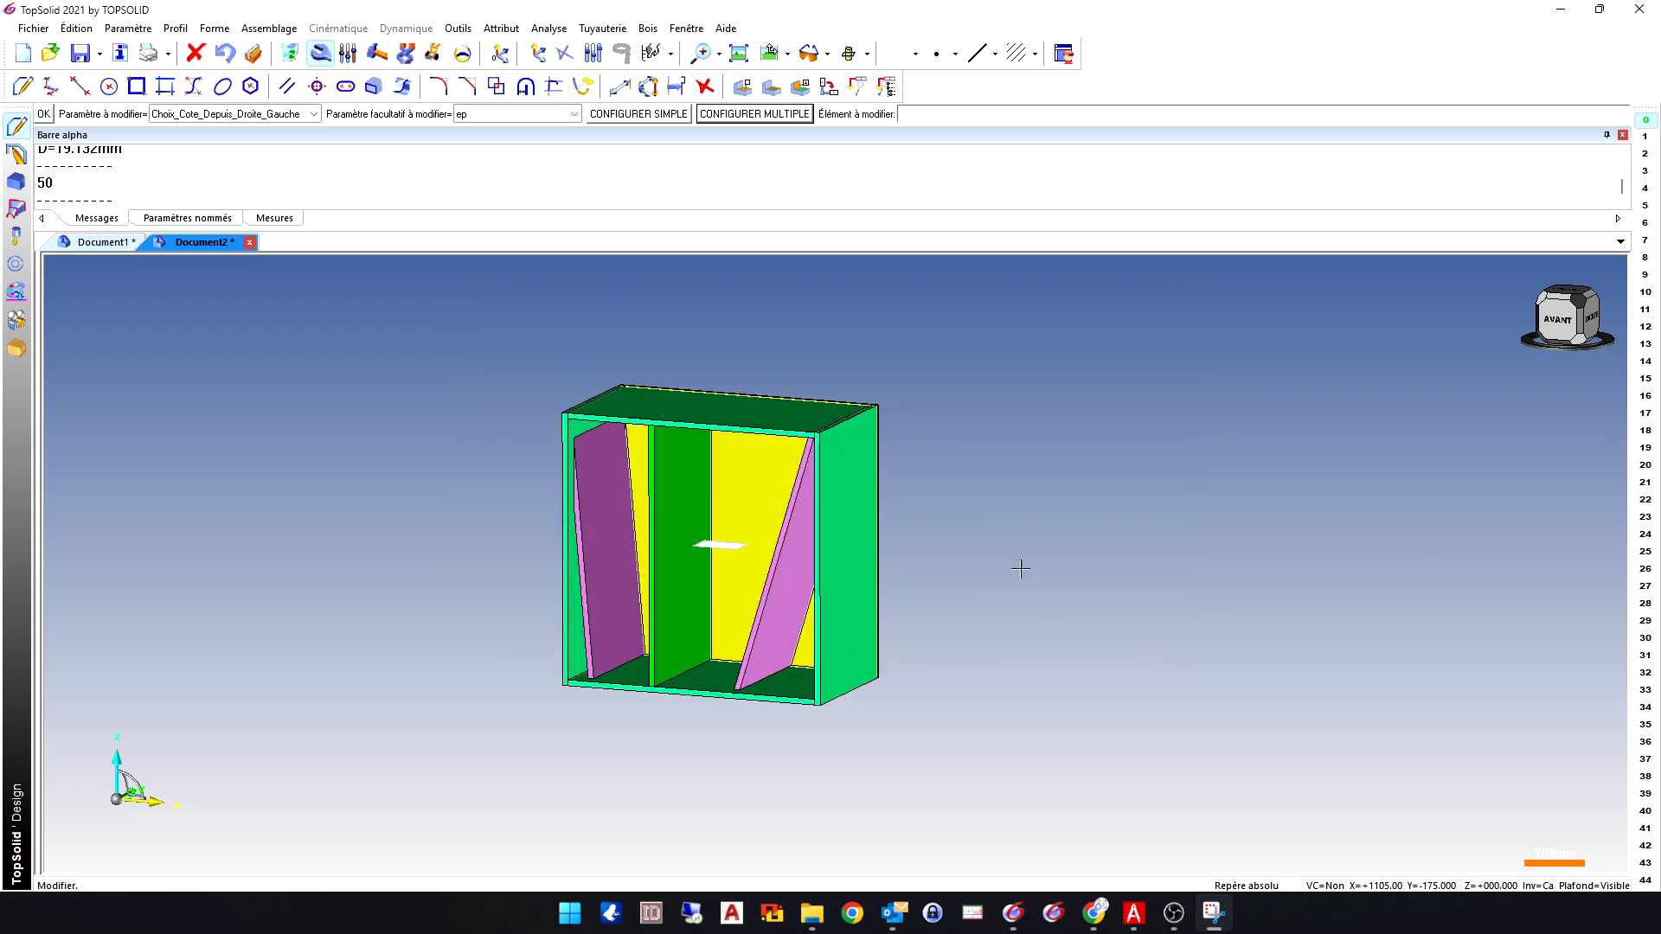
pyautogui.moveTo(1020, 567); pyautogui.dragTo(960, 582, button='middle')
pyautogui.scroll(5, 726, 630)
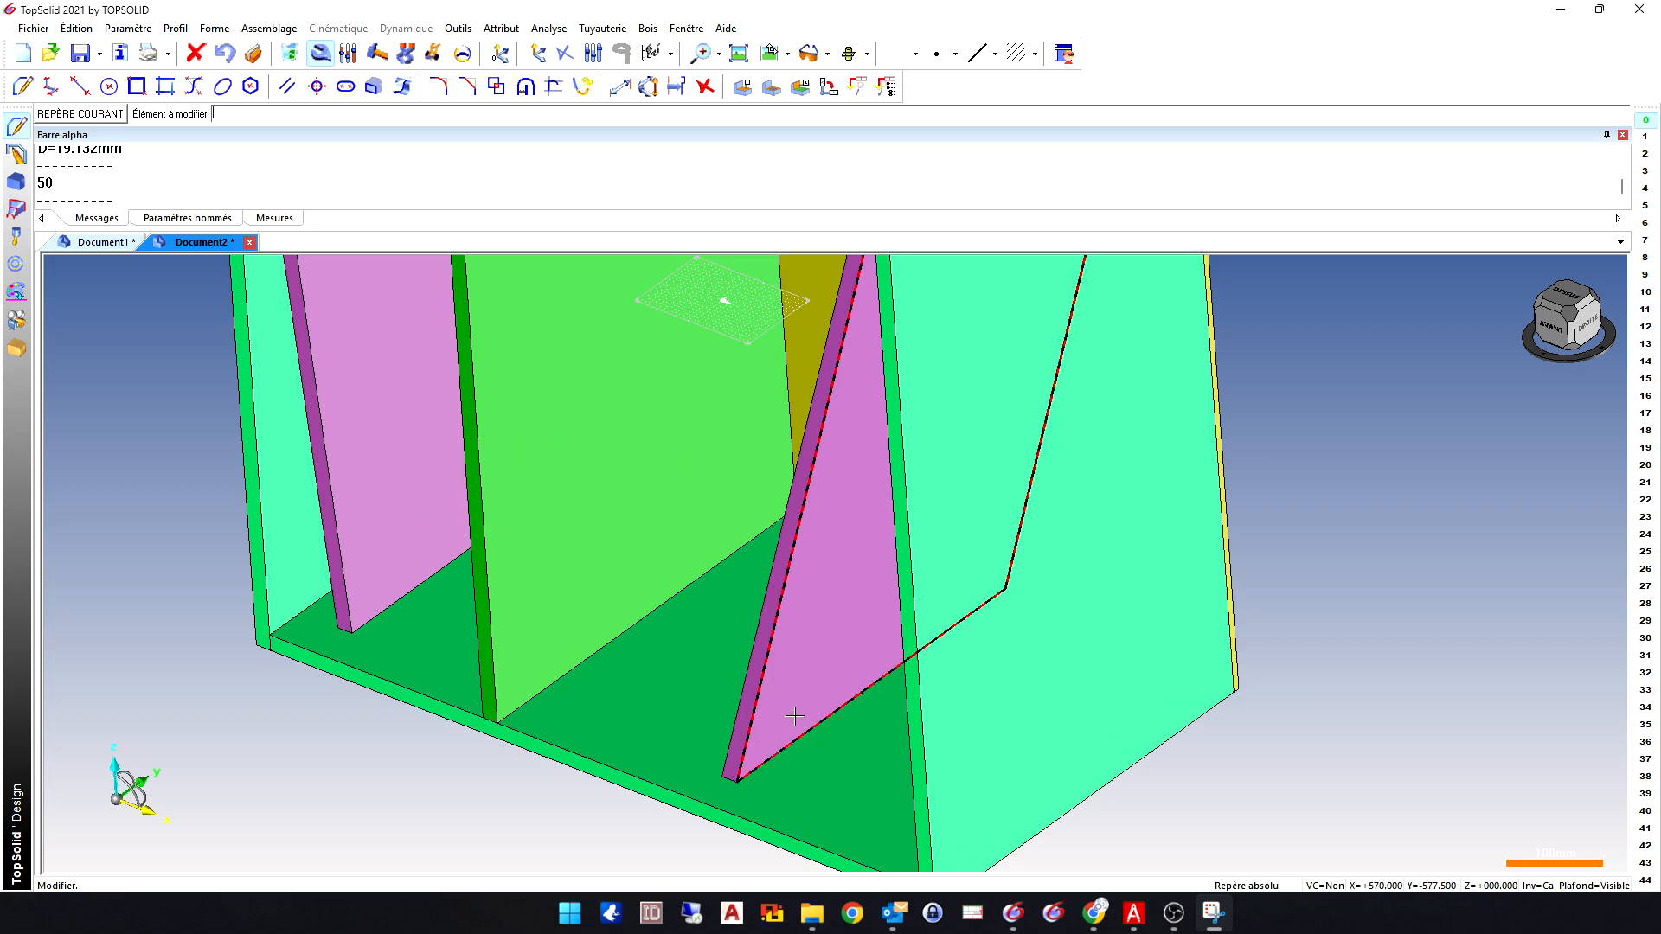
pyautogui.scroll(-5, 783, 744)
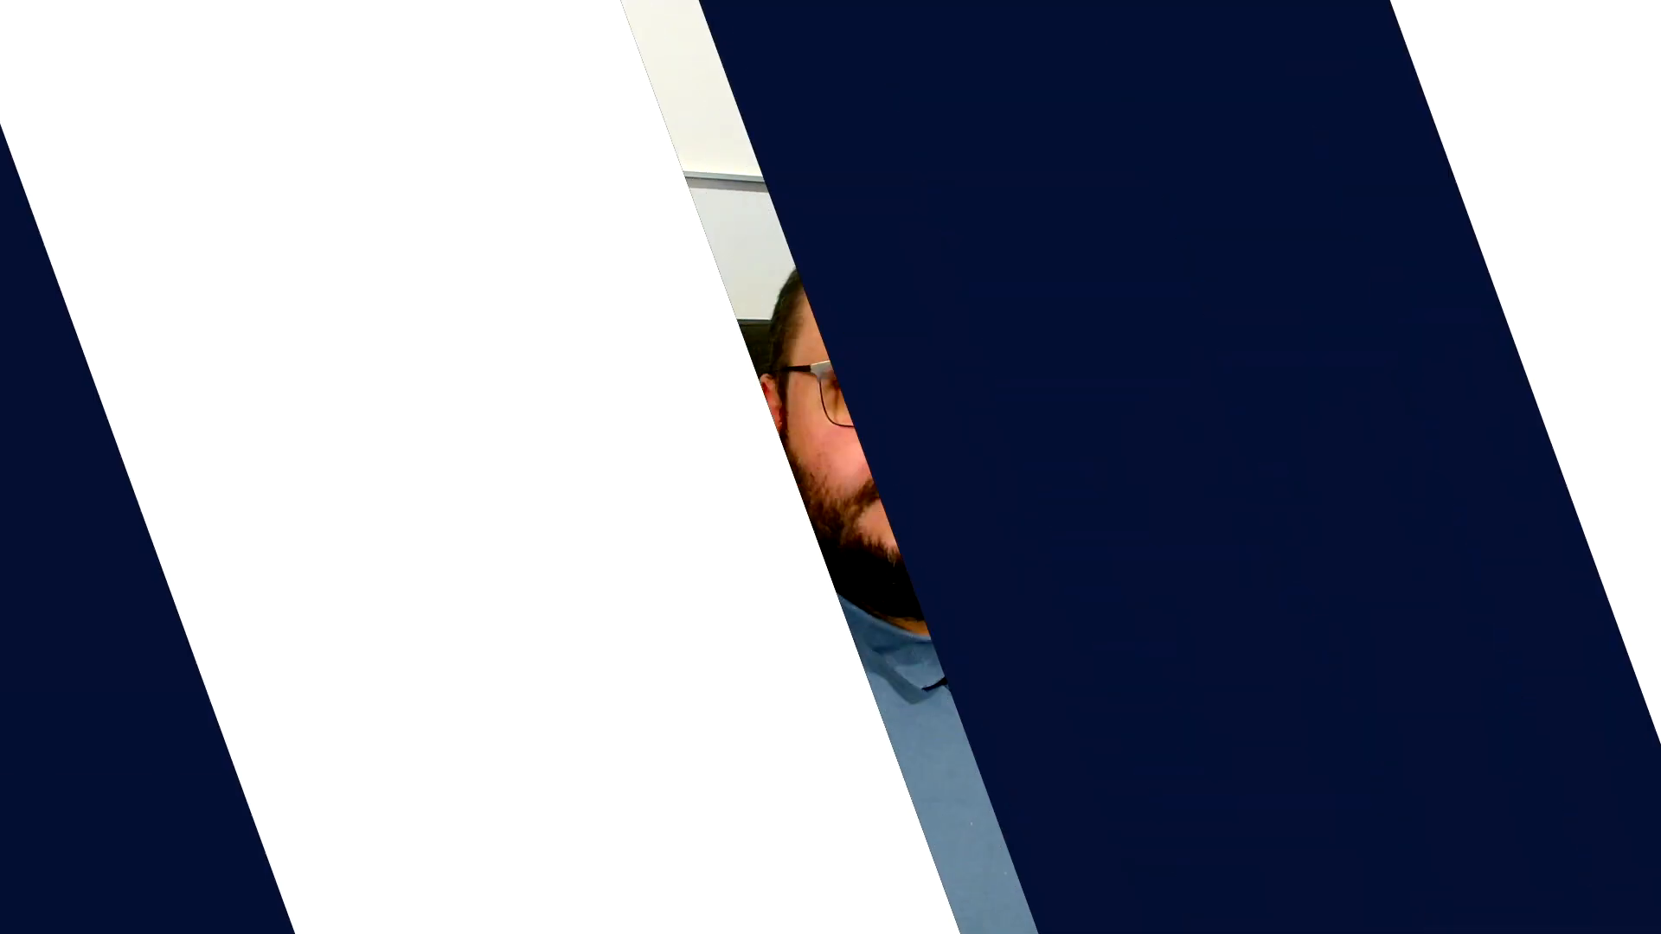